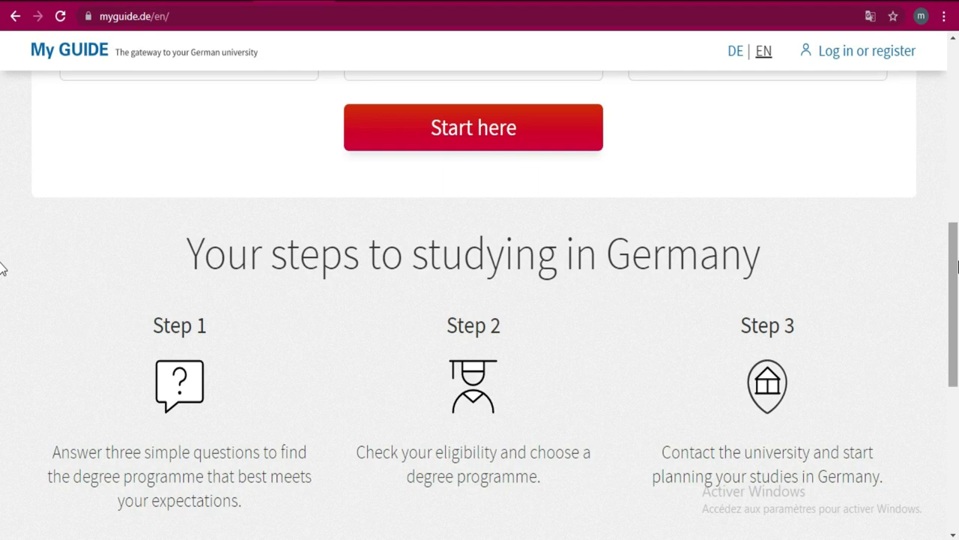
# - Return to the DAAD study-in-Germany page and dismiss the translation popup
pyautogui.moveTo(958, 266); pyautogui.dragTo(957, 88)
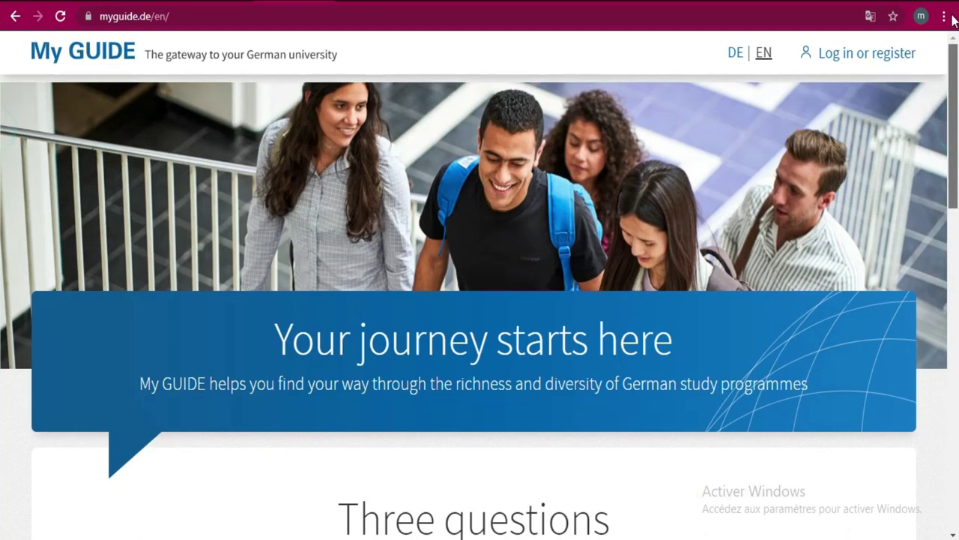
pyautogui.click(15, 16)
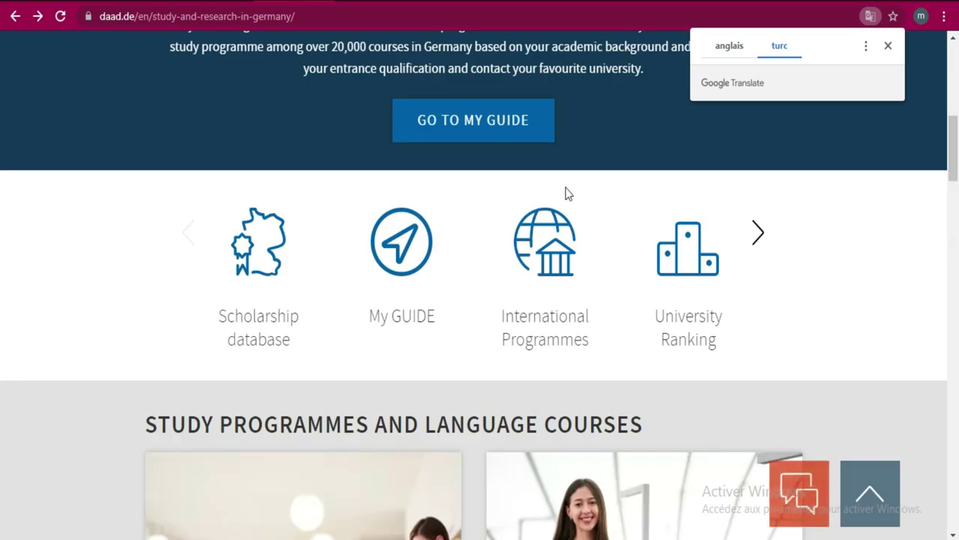
pyautogui.click(888, 46)
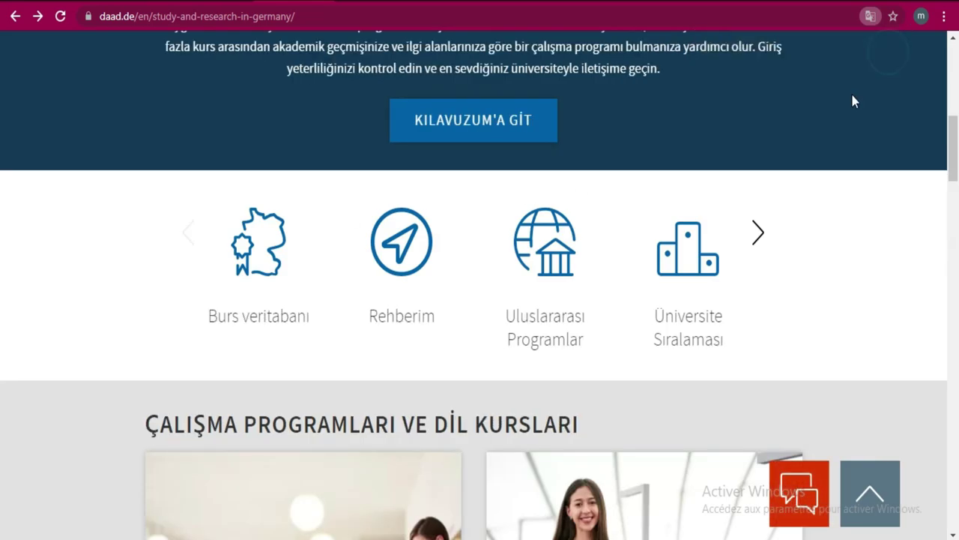
# - Show the page in English ('anglais') and open the Scholarship database
pyautogui.click(871, 17)
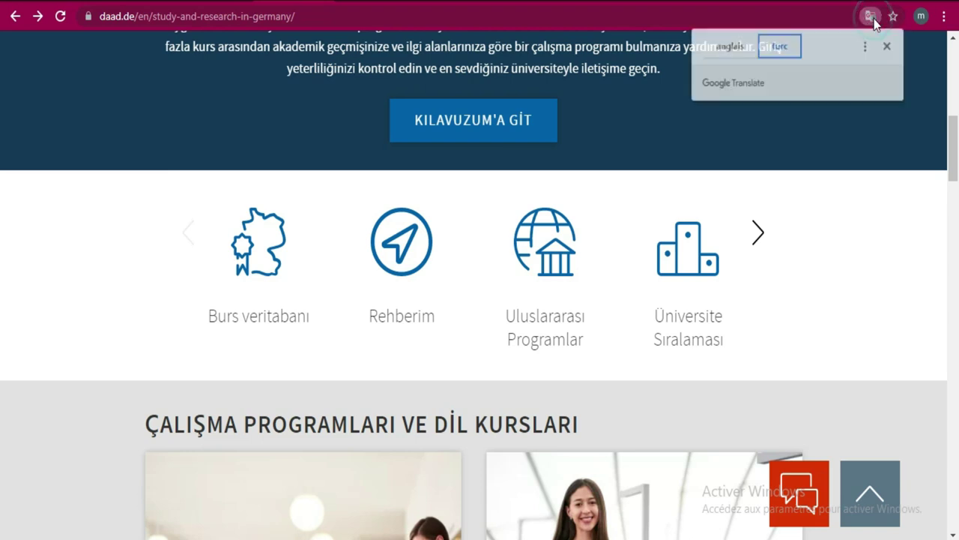
pyautogui.click(723, 51)
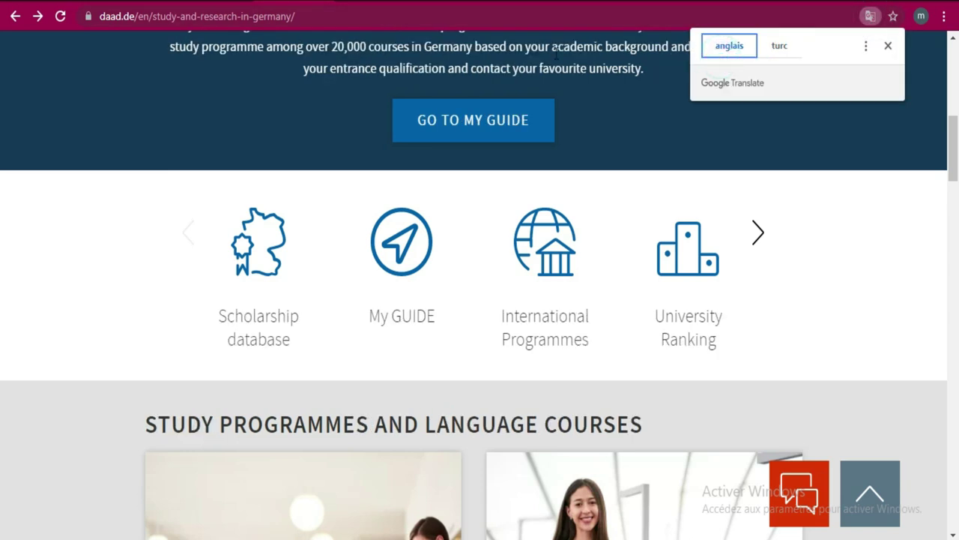
pyautogui.click(264, 316)
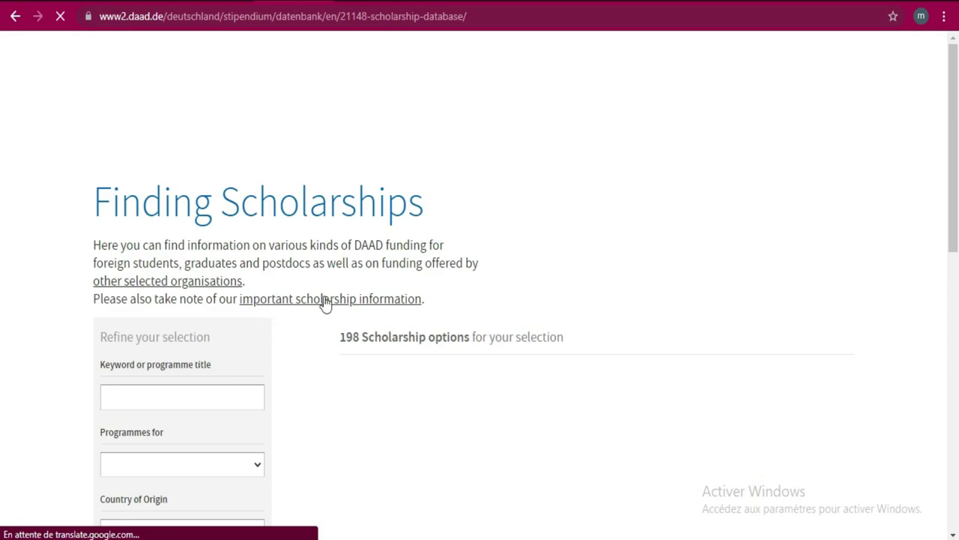
# - Translate the Finding Scholarships page to English and return to the top of the 198 results
pyautogui.moveTo(957, 140); pyautogui.dragTo(957, 230)
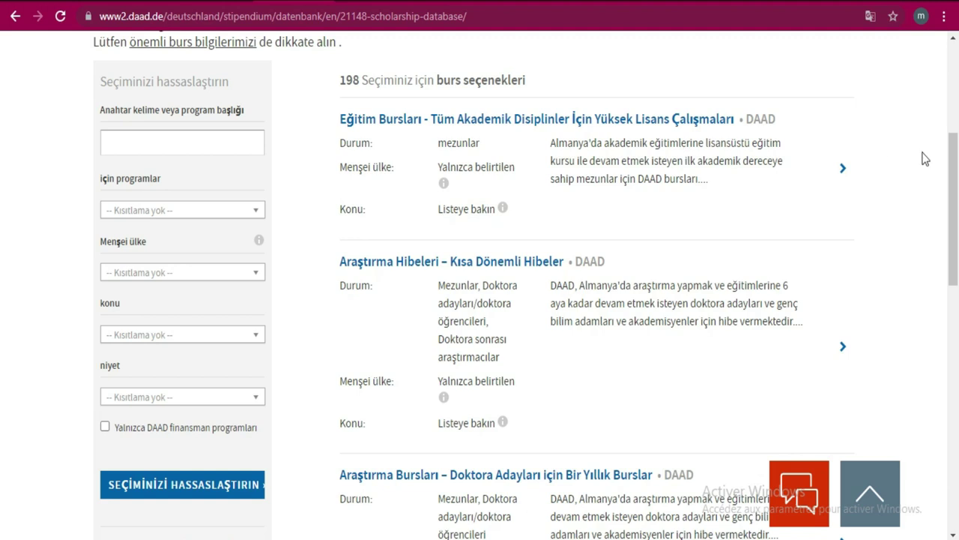
pyautogui.moveTo(956, 161); pyautogui.dragTo(957, 157)
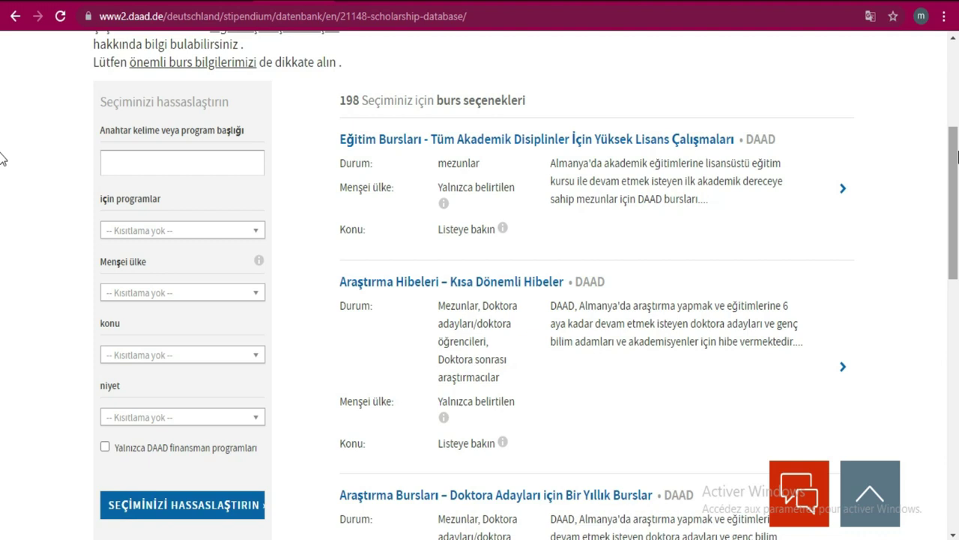
pyautogui.click(869, 18)
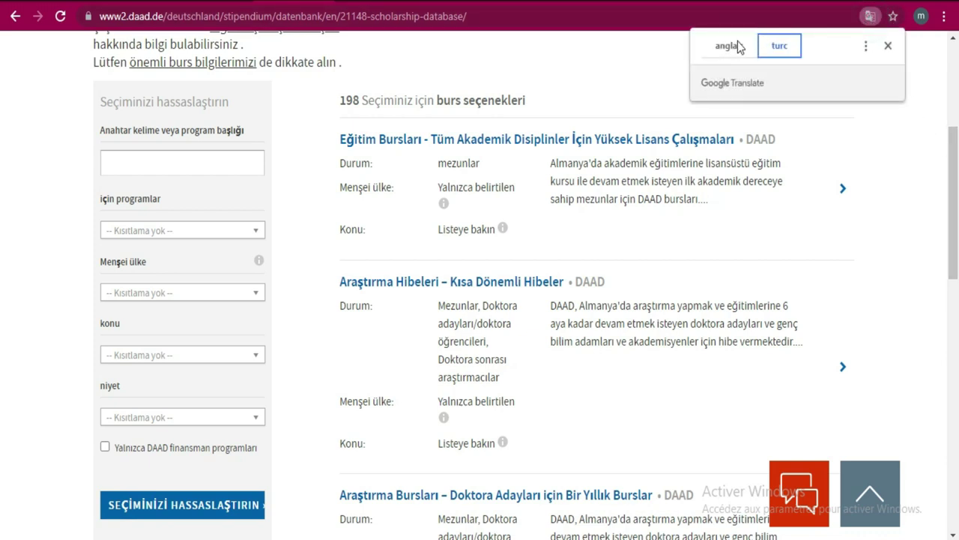
pyautogui.click(738, 45)
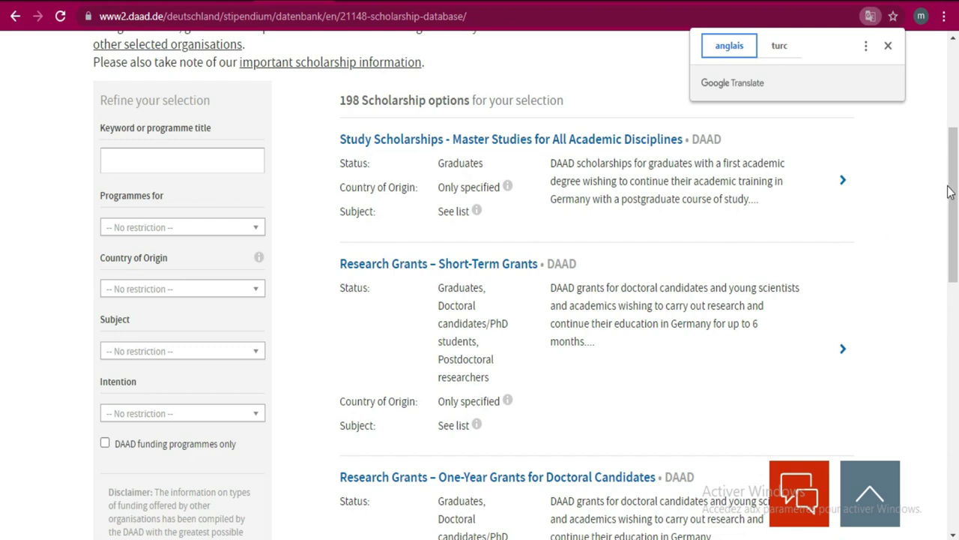
pyautogui.moveTo(957, 165); pyautogui.dragTo(957, 289)
pyautogui.scroll(1, 2, 289)
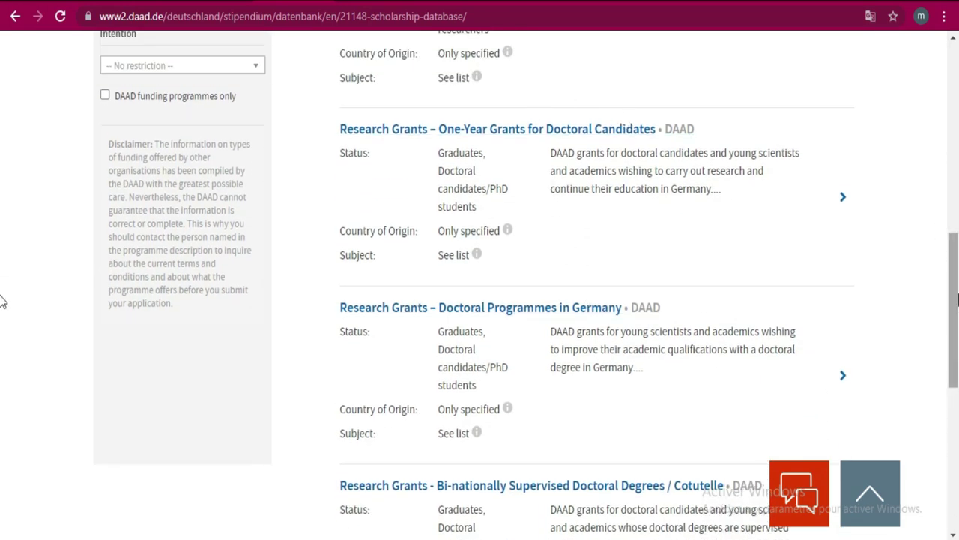
pyautogui.scroll(5, 2, 303)
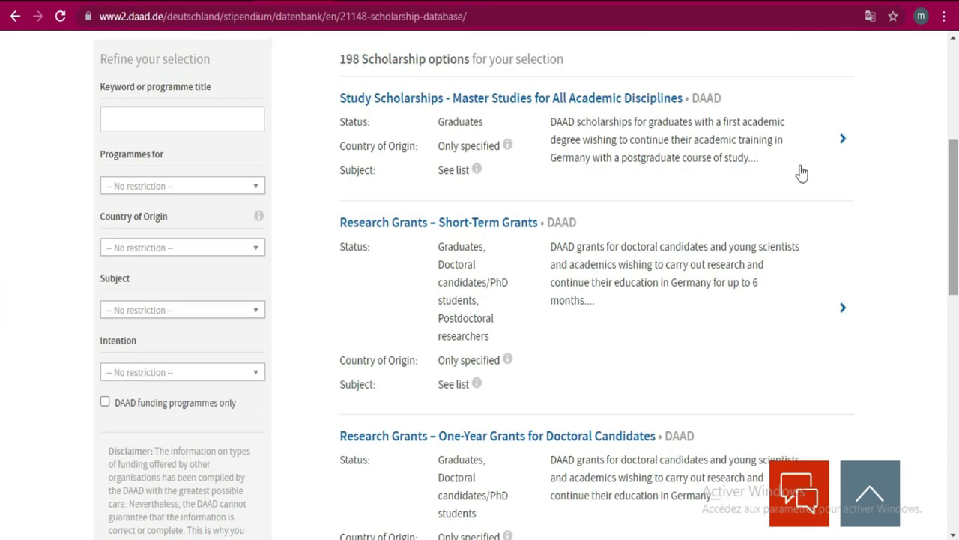
# - Set Programmes for to Undergraduates and Country of Origin to Côte d'Ivoire
pyautogui.click(174, 187)
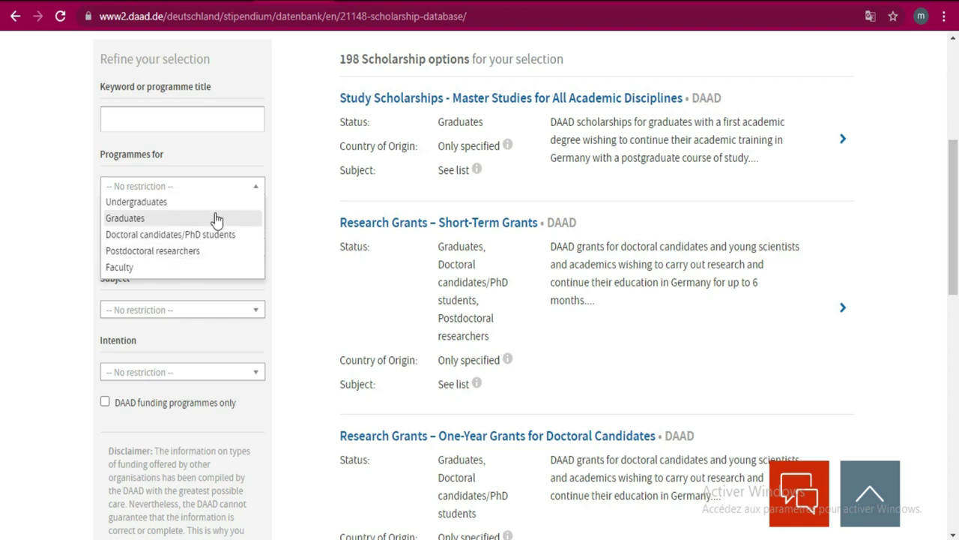
pyautogui.click(163, 204)
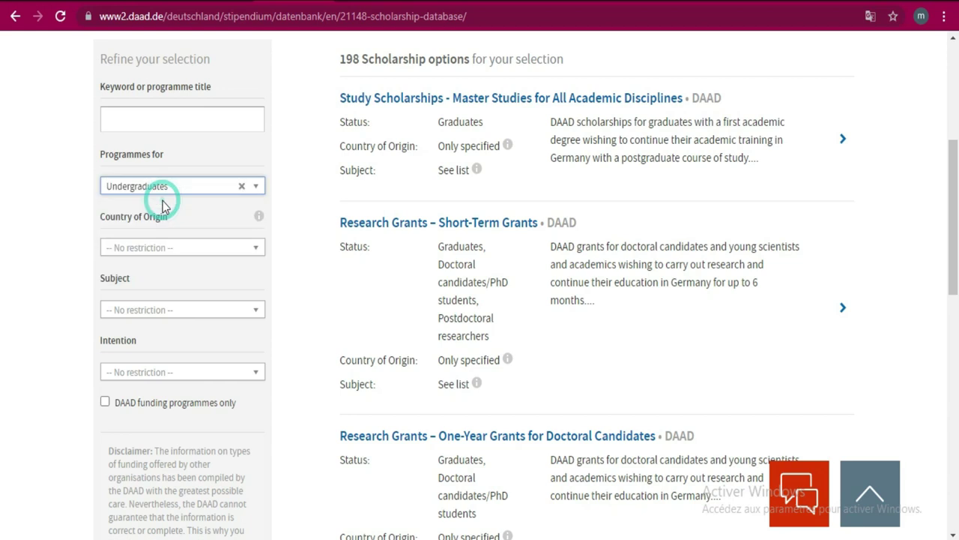
pyautogui.click(233, 255)
pyautogui.write('C')
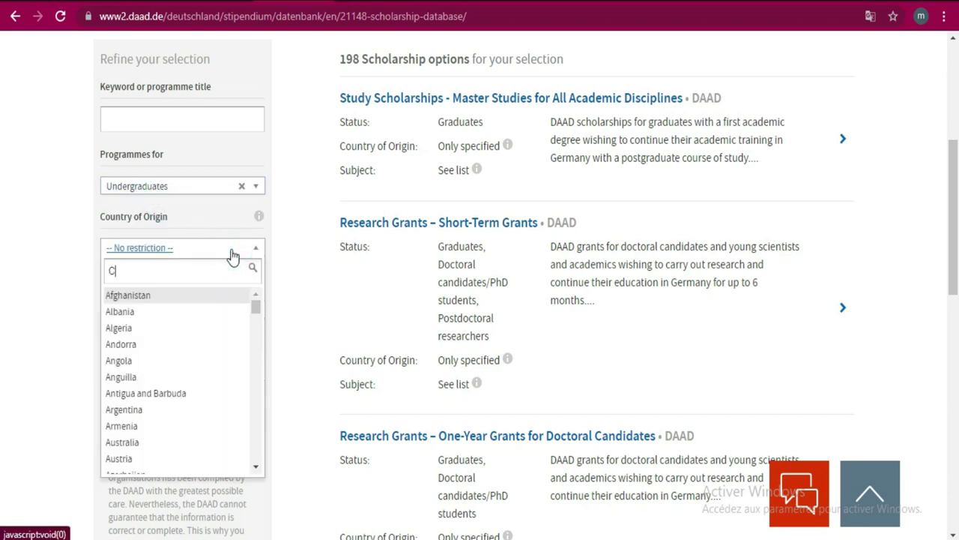
pyautogui.moveTo(254, 314); pyautogui.dragTo(259, 388)
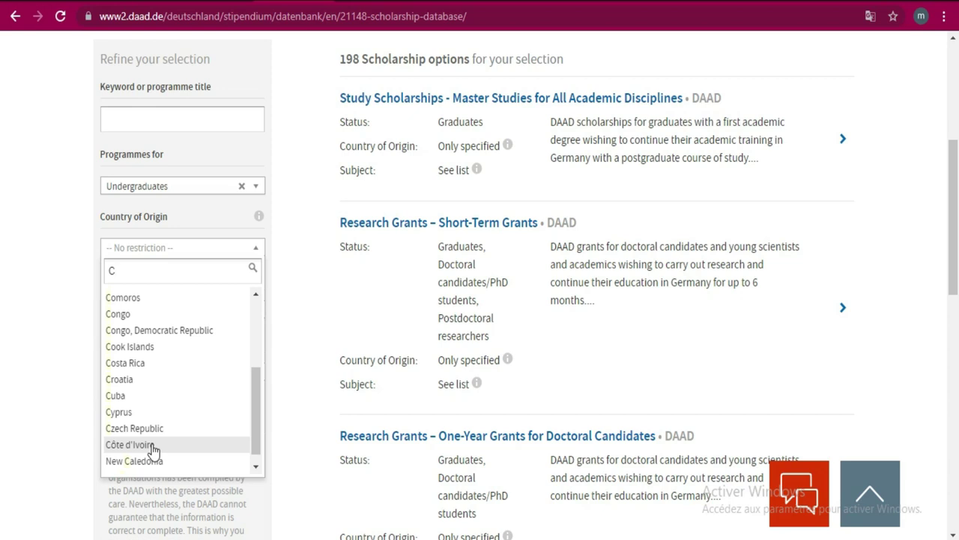
pyautogui.click(152, 445)
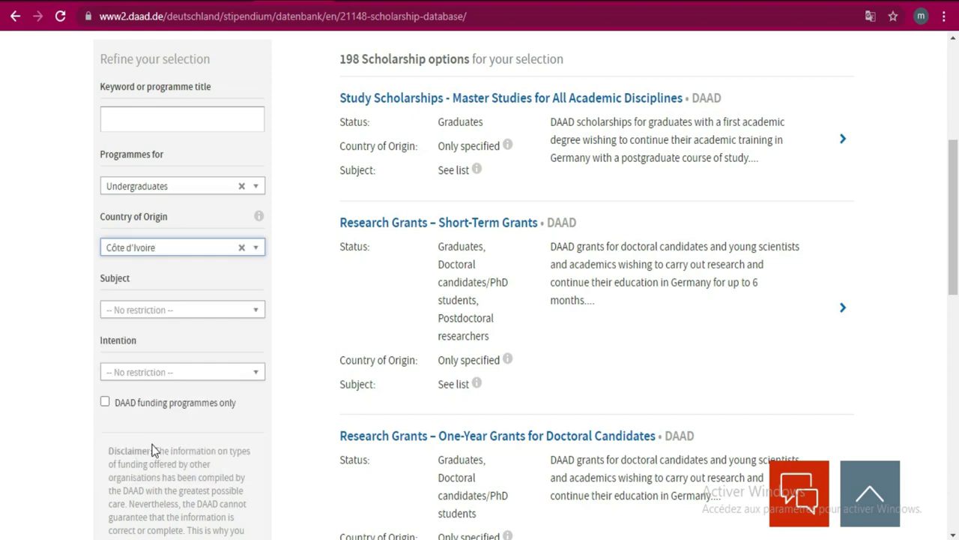
# - Set Subject to Mathematics/Natural Sciences and Intention to Study
pyautogui.click(252, 315)
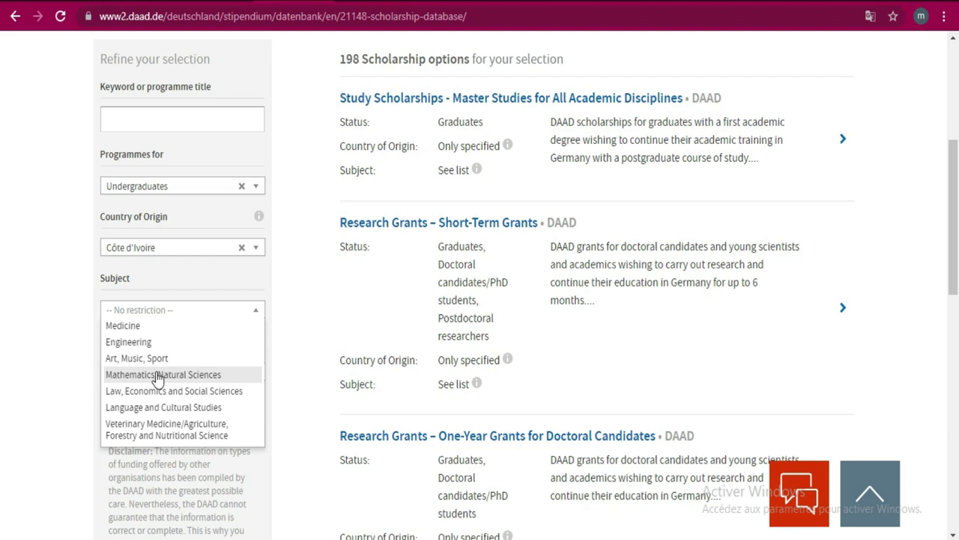
pyautogui.click(157, 375)
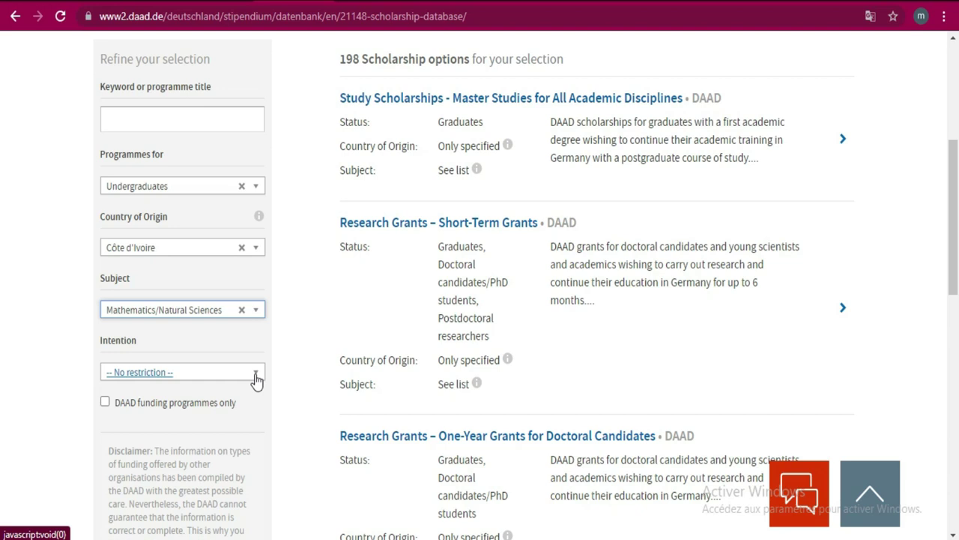
pyautogui.click(244, 374)
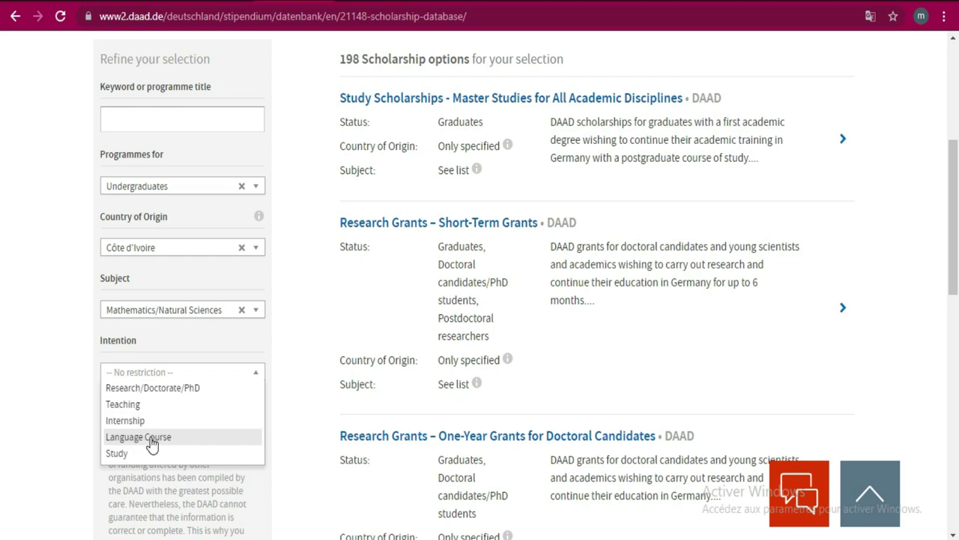
pyautogui.click(116, 454)
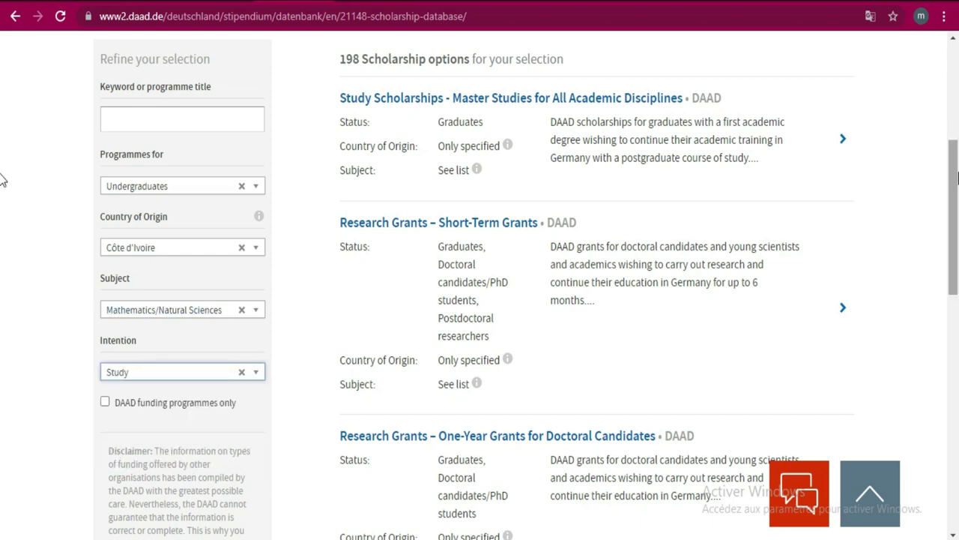
pyautogui.moveTo(956, 177); pyautogui.dragTo(954, 221)
# - Change the Subject filter to Engineering
pyautogui.click(1, 225)
pyautogui.scroll(-7, 1, 260)
pyautogui.scroll(4, 2, 382)
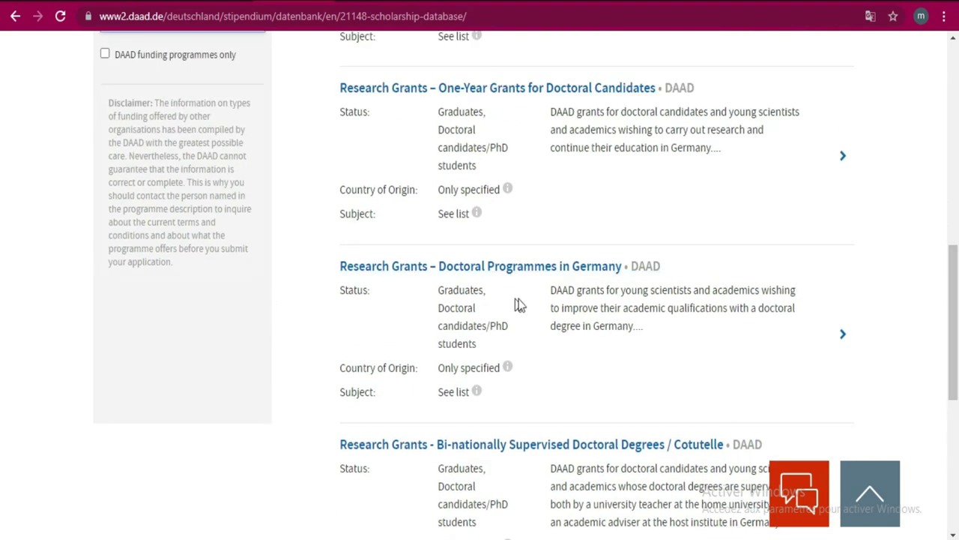
pyautogui.scroll(5, 2, 285)
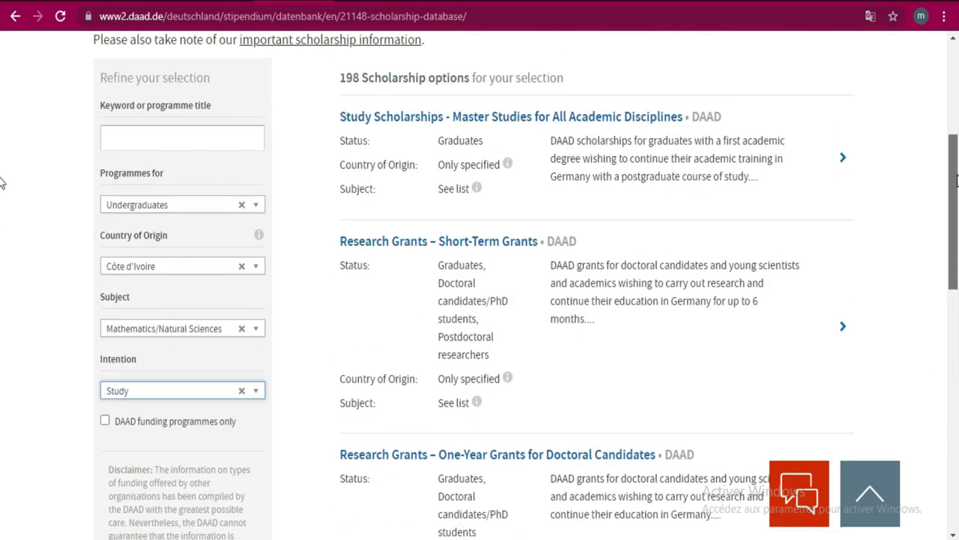
pyautogui.scroll(-1, 2, 182)
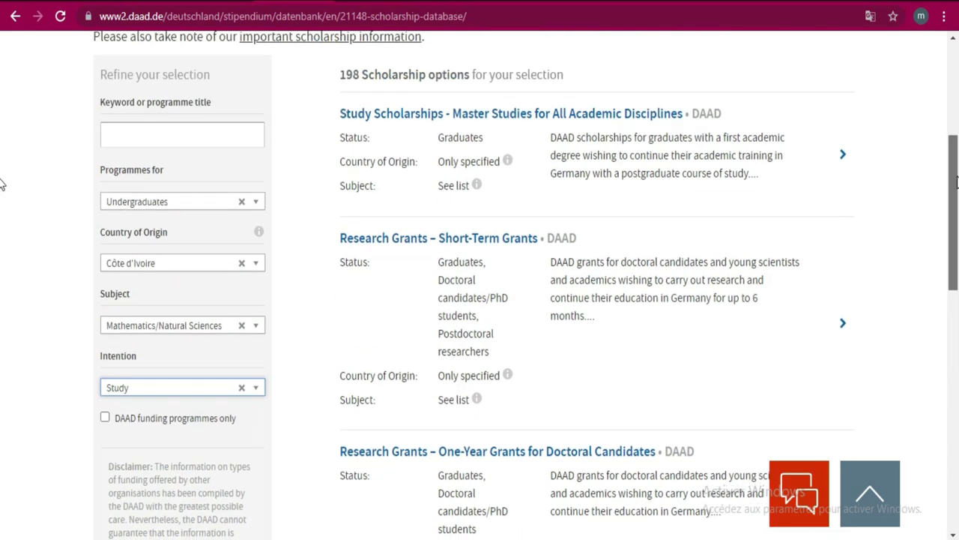
pyautogui.click(216, 334)
pyautogui.click(181, 358)
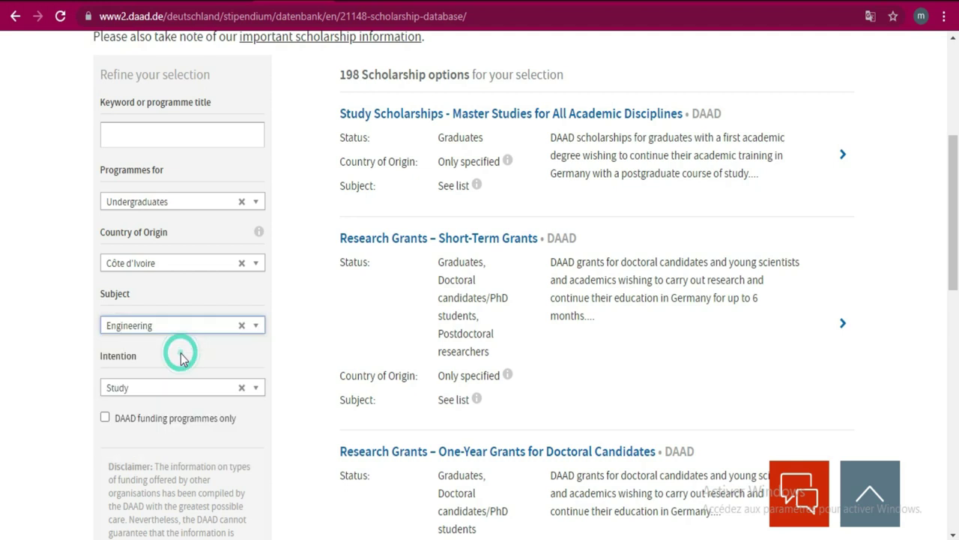
# - Reload the scholarship search page, resetting all filters to no restriction
pyautogui.click(955, 212)
pyautogui.moveTo(955, 211); pyautogui.dragTo(955, 268)
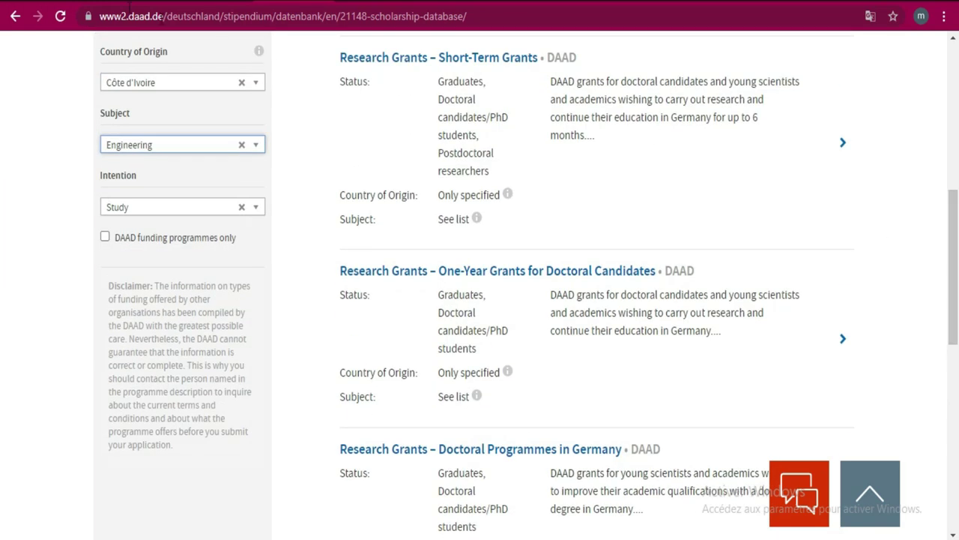
pyautogui.click(60, 17)
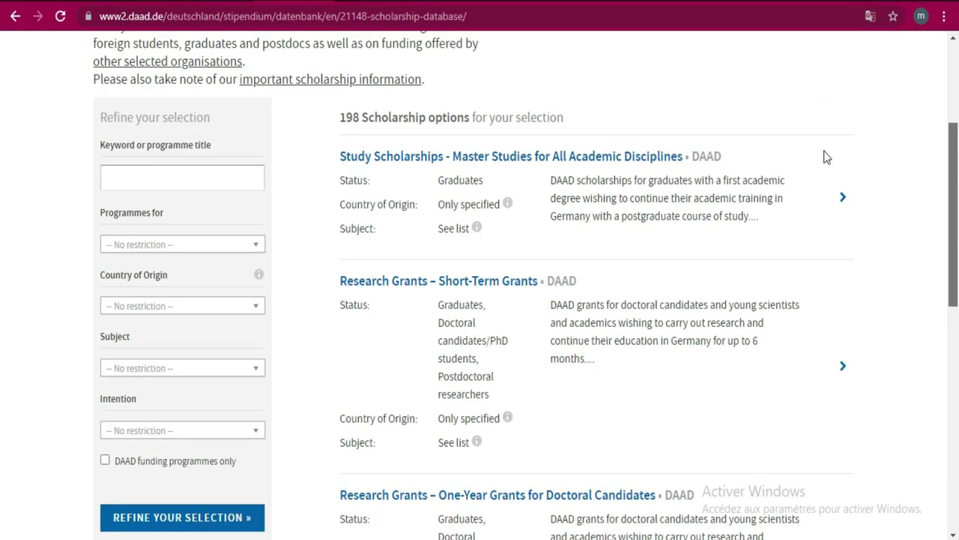
# - Set Programmes for to Undergraduates and Country of Origin to Côte d'Ivoire
pyautogui.click(234, 252)
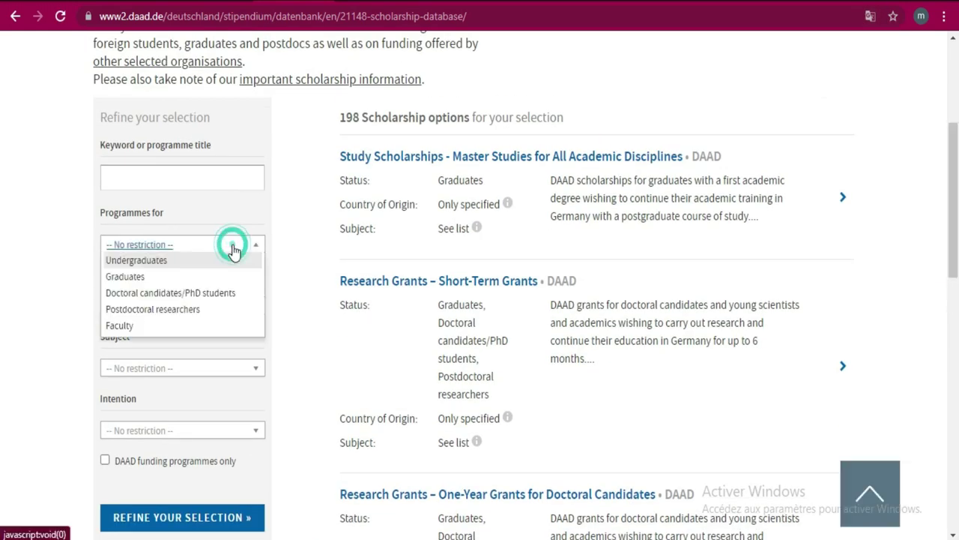
pyautogui.click(194, 263)
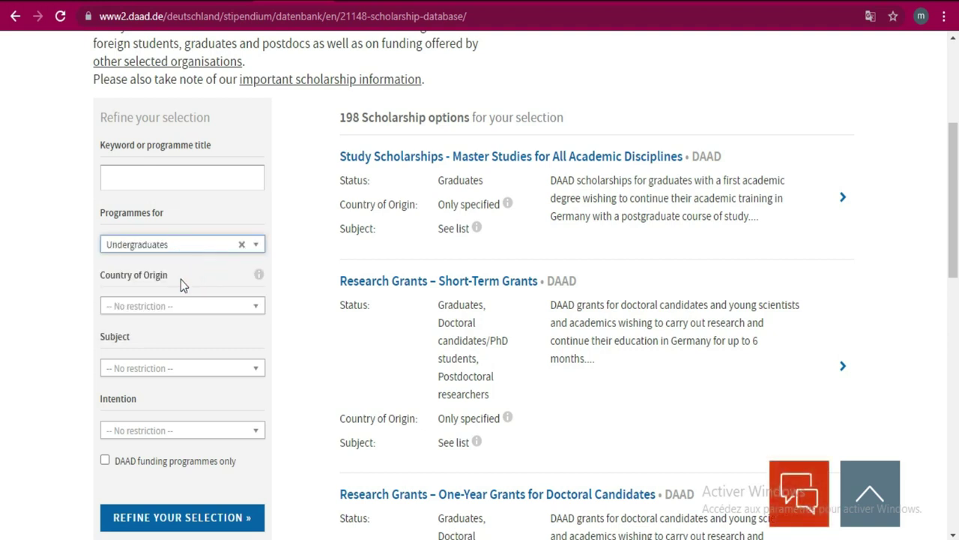
pyautogui.click(171, 307)
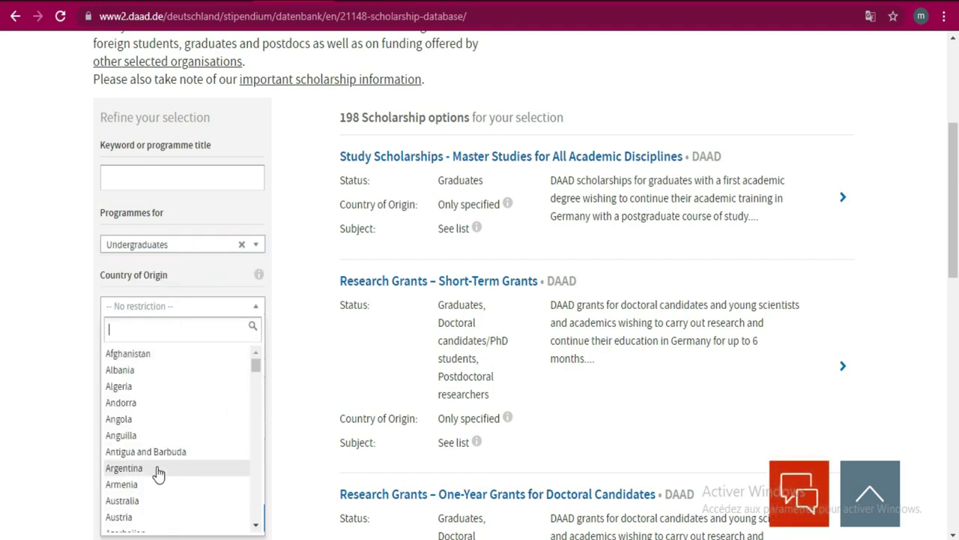
pyautogui.write('C')
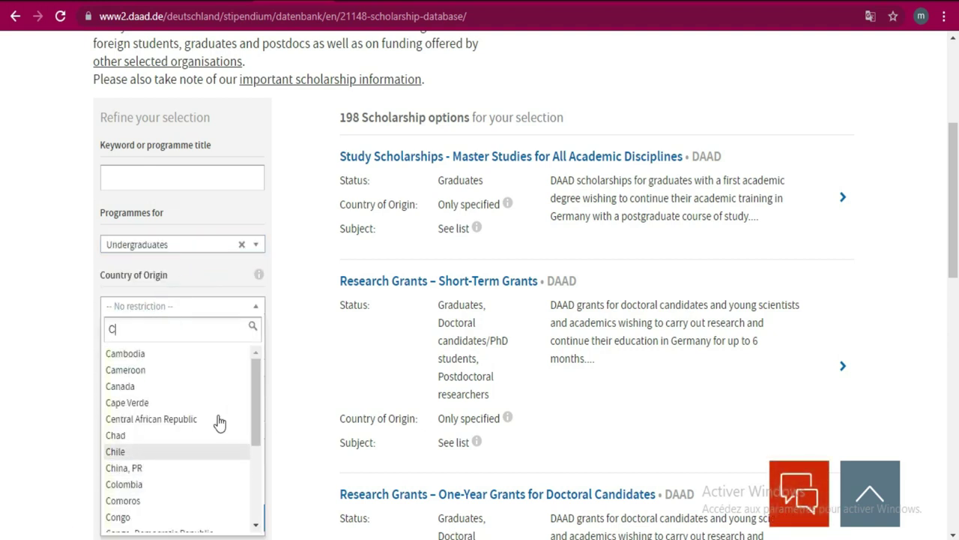
pyautogui.moveTo(256, 384); pyautogui.dragTo(253, 461)
pyautogui.click(174, 501)
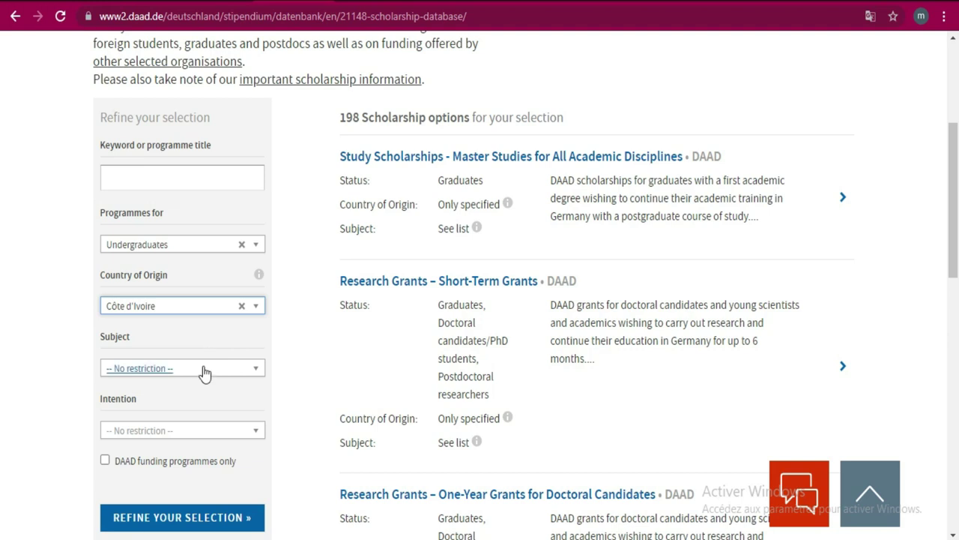
# - Set Subject to Mathematics/Natural Sciences and Intention to Study, then apply Refine Your Selection
pyautogui.click(202, 369)
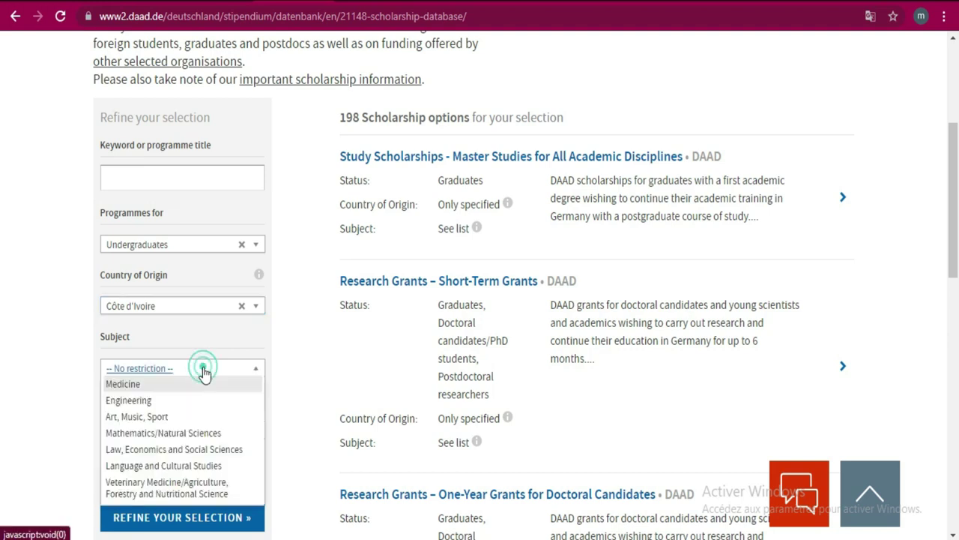
pyautogui.click(171, 435)
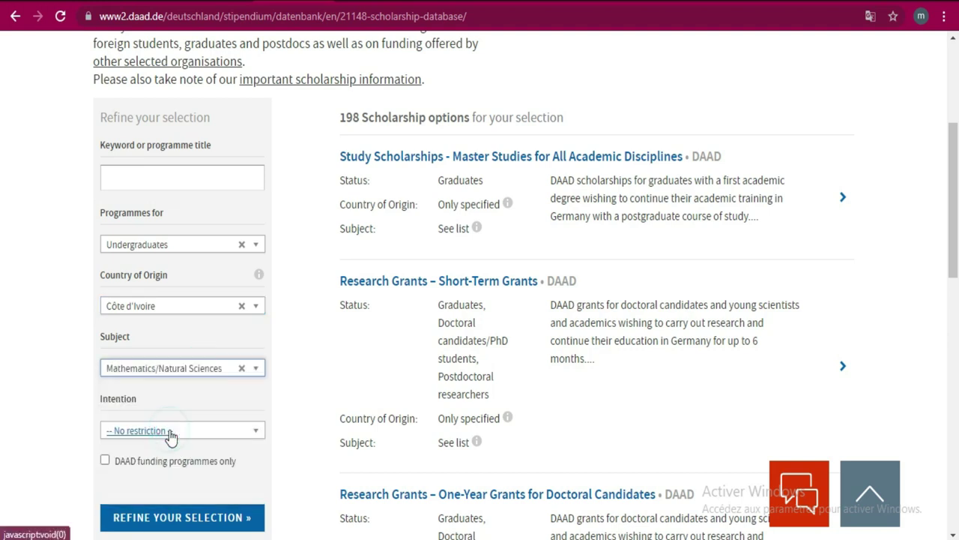
pyautogui.click(241, 431)
pyautogui.click(151, 516)
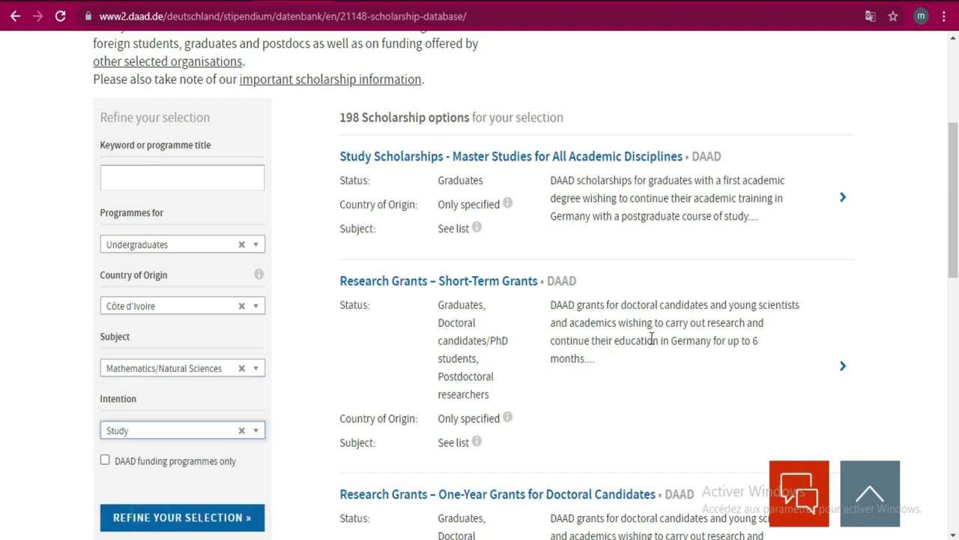
pyautogui.scroll(-2, 2, 252)
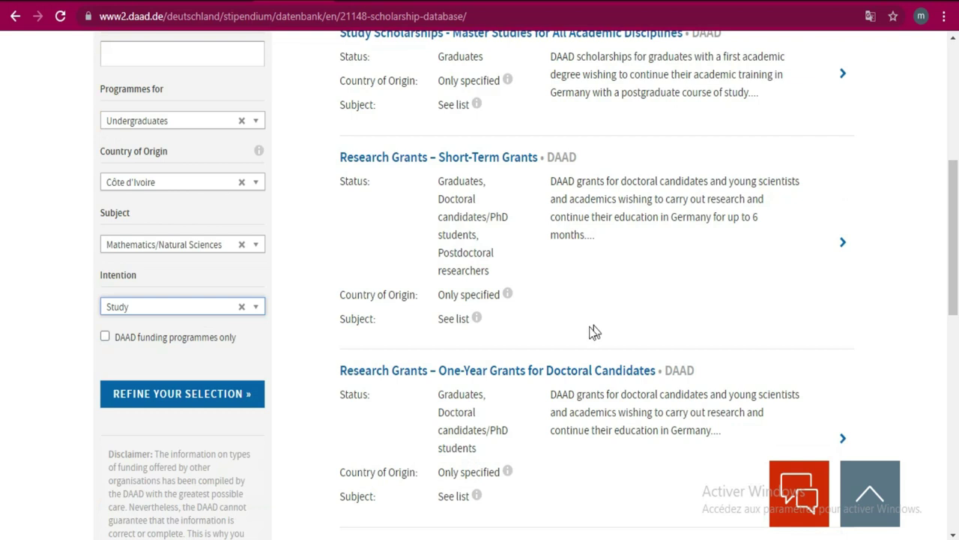
pyautogui.click(187, 399)
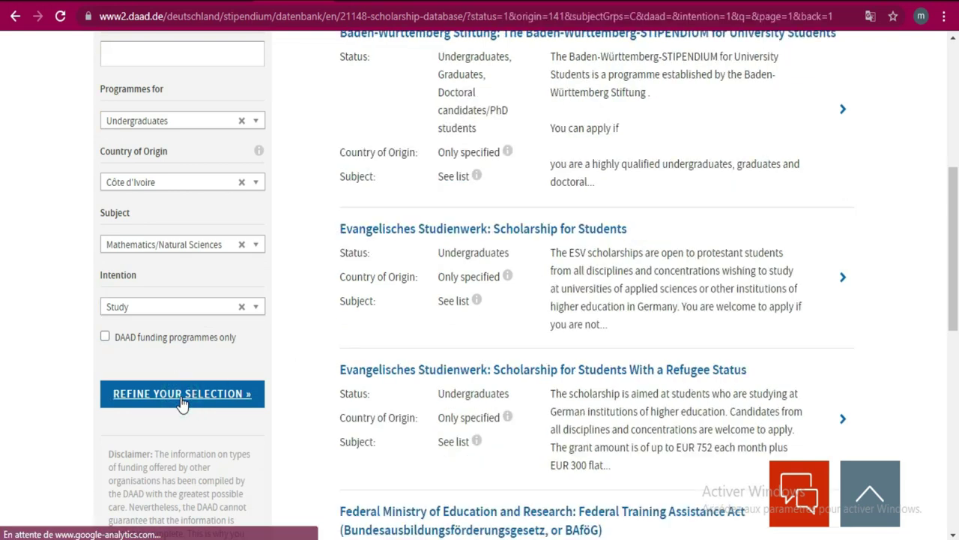
pyautogui.moveTo(957, 281); pyautogui.dragTo(956, 248)
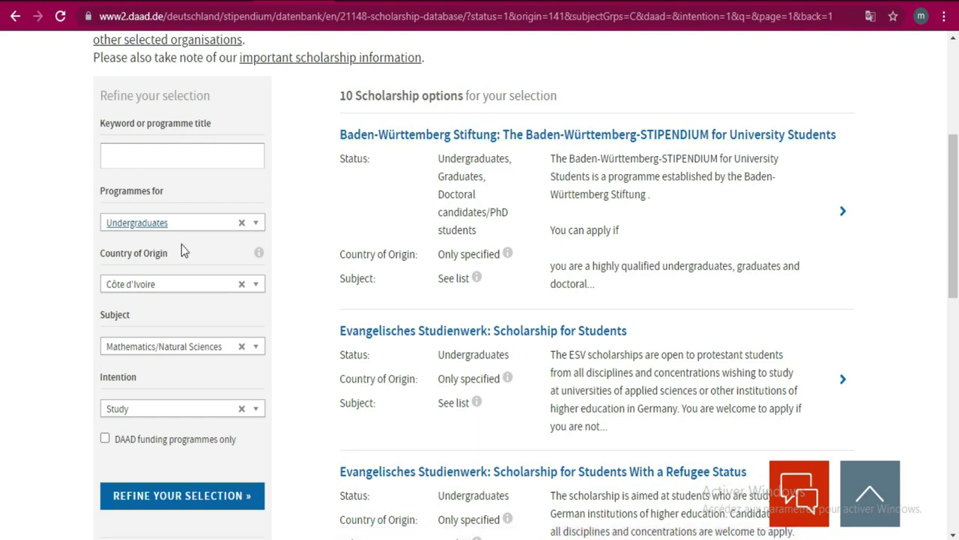
pyautogui.click(255, 349)
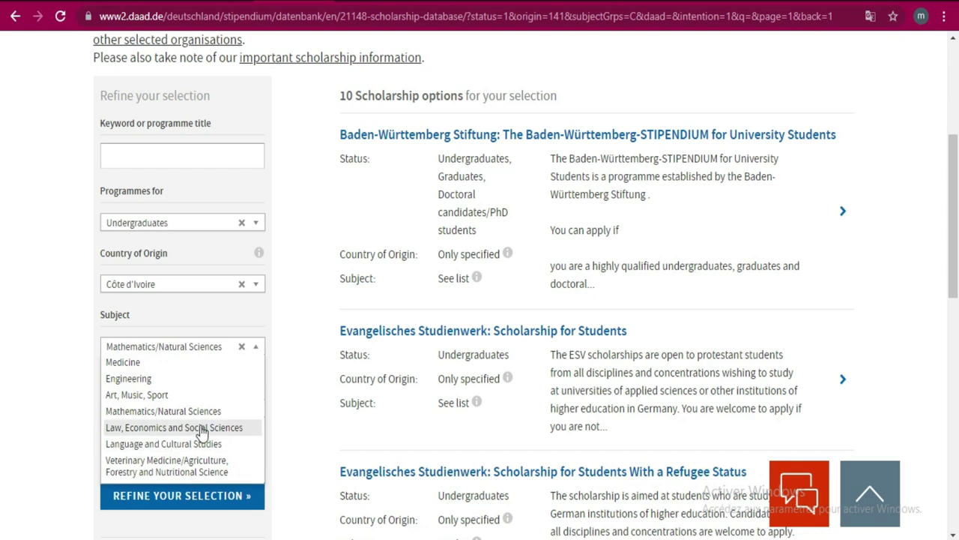
pyautogui.click(885, 150)
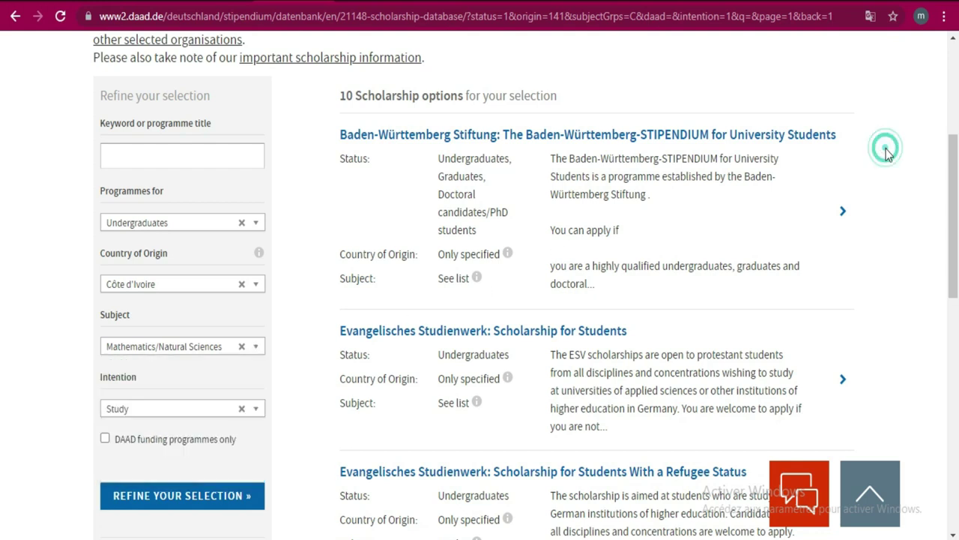
pyautogui.scroll(-1, 957, 177)
pyautogui.moveTo(957, 178); pyautogui.dragTo(957, 162)
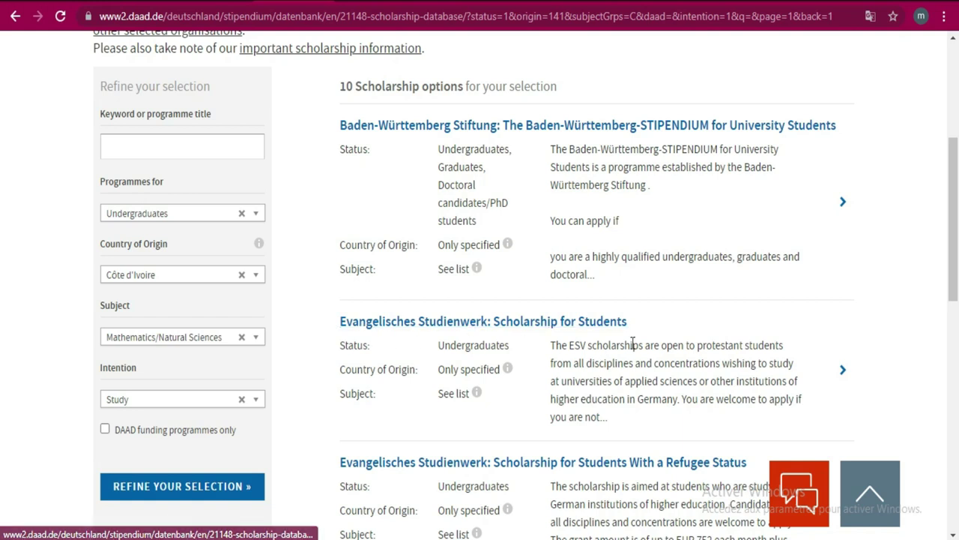
pyautogui.scroll(-4, 3, 224)
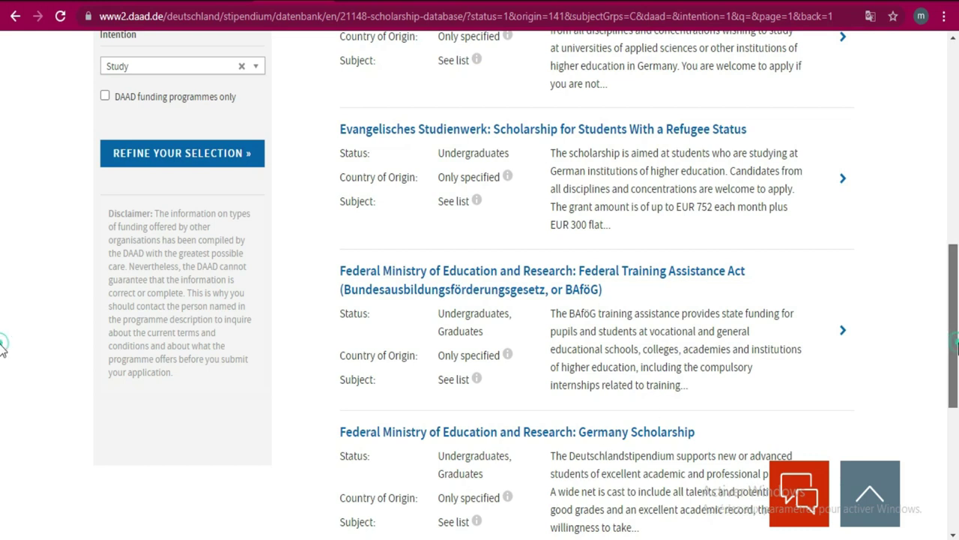
pyautogui.scroll(-2, 3, 405)
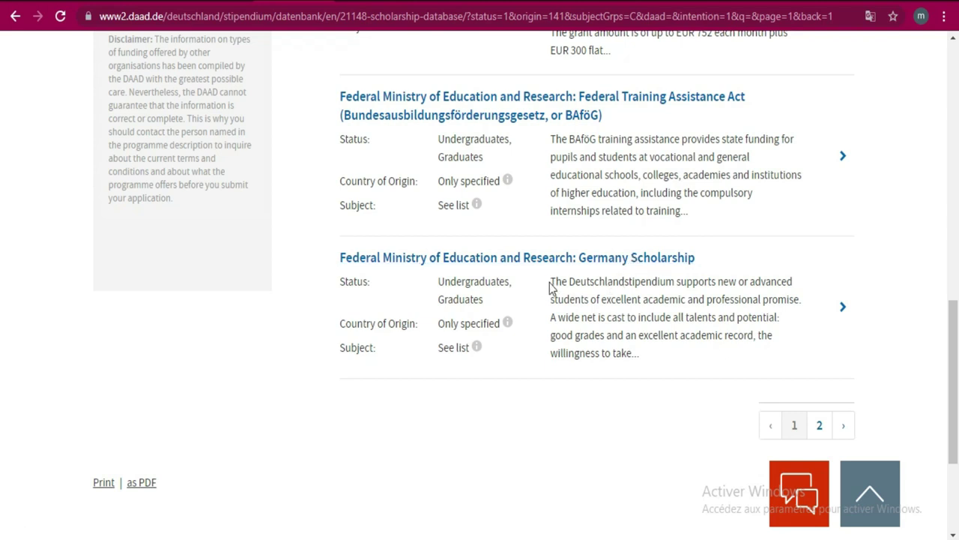
pyautogui.moveTo(552, 282); pyautogui.dragTo(661, 353)
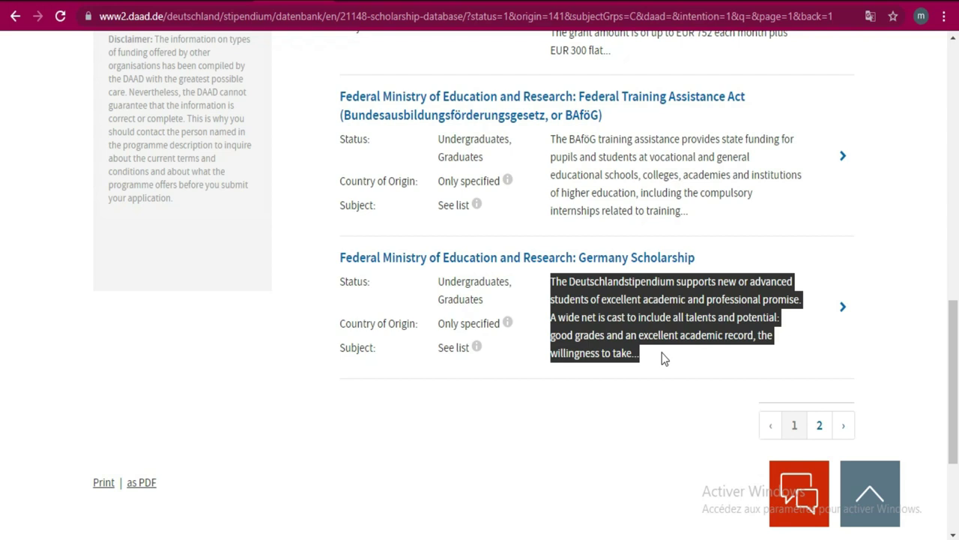
pyautogui.moveTo(953, 311); pyautogui.dragTo(942, 145)
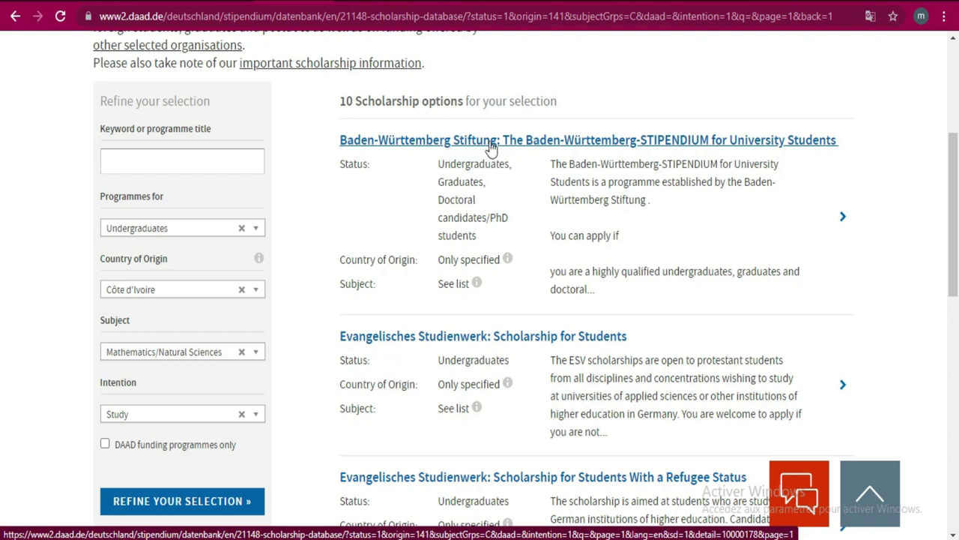
# - Open the Baden-Württemberg-STIPENDIUM for University Students scholarship details
pyautogui.click(532, 142)
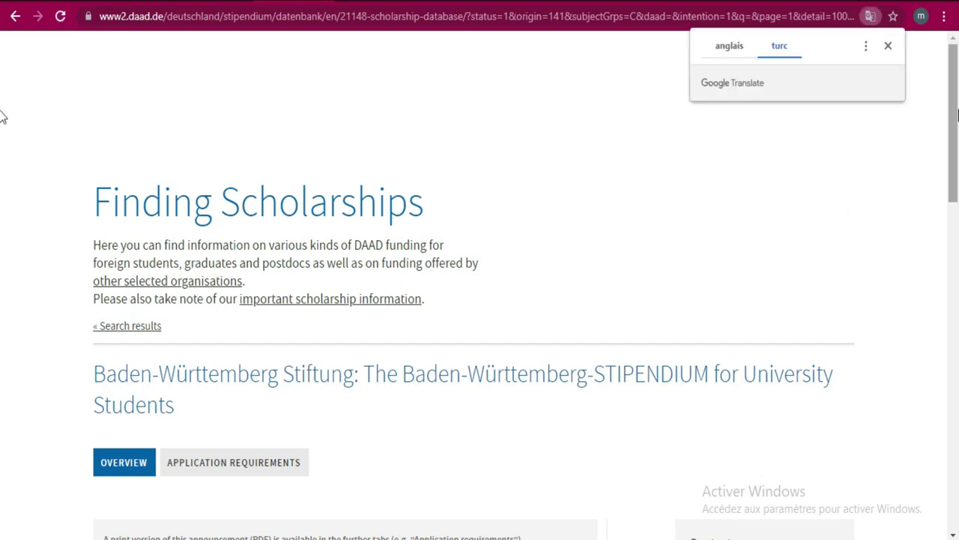
pyautogui.scroll(-3, 2, 180)
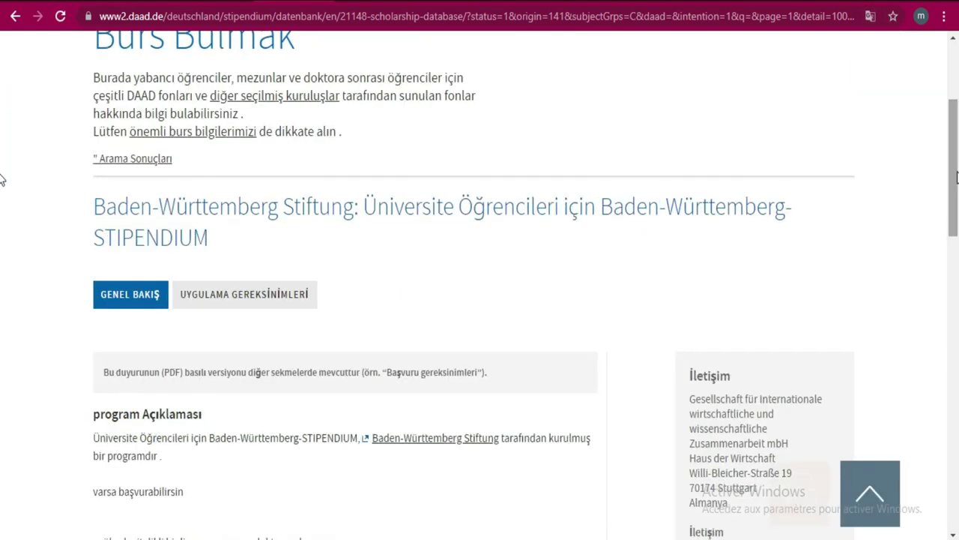
pyautogui.scroll(-3, 2, 173)
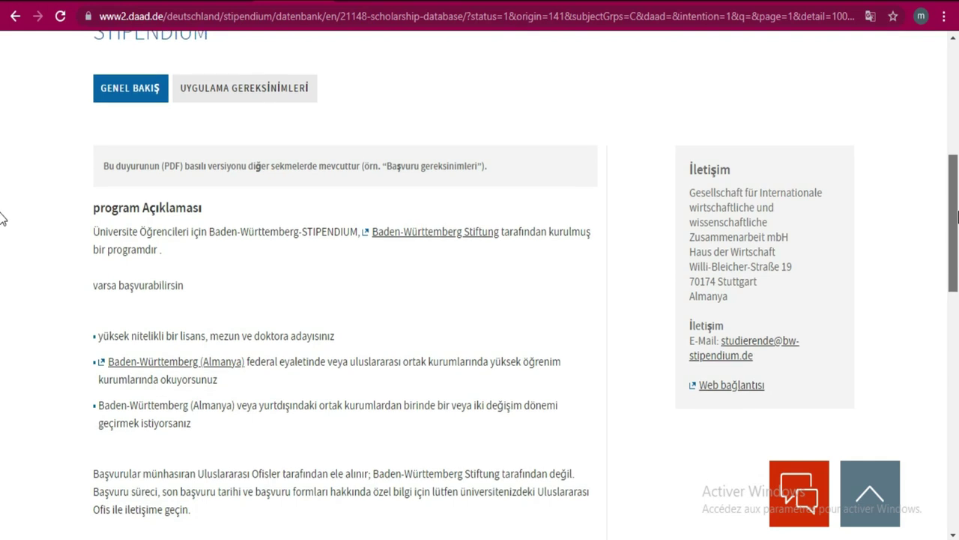
# - Switch the scholarship details page from Turkish back to English ('anglais')
pyautogui.click(869, 17)
pyautogui.click(732, 50)
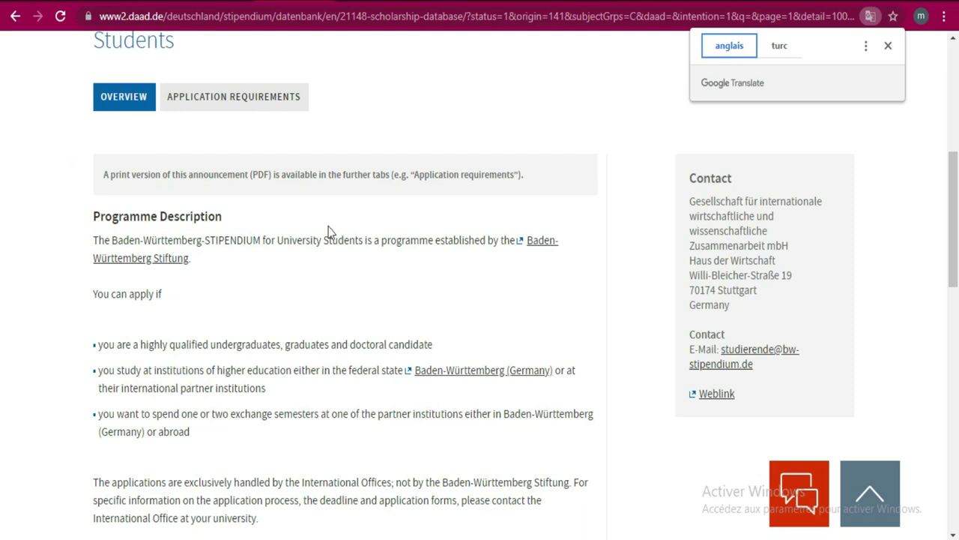
pyautogui.moveTo(957, 197); pyautogui.dragTo(957, 200)
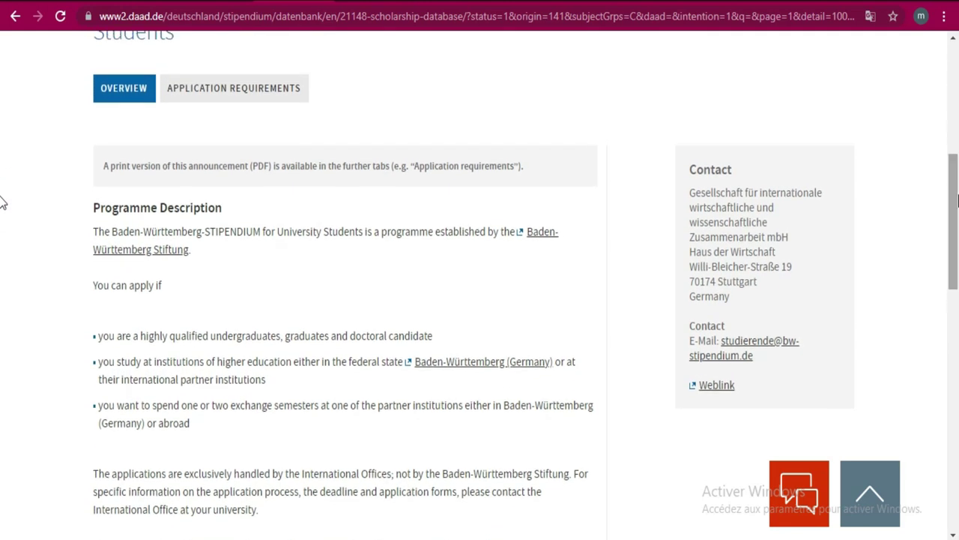
pyautogui.click(220, 101)
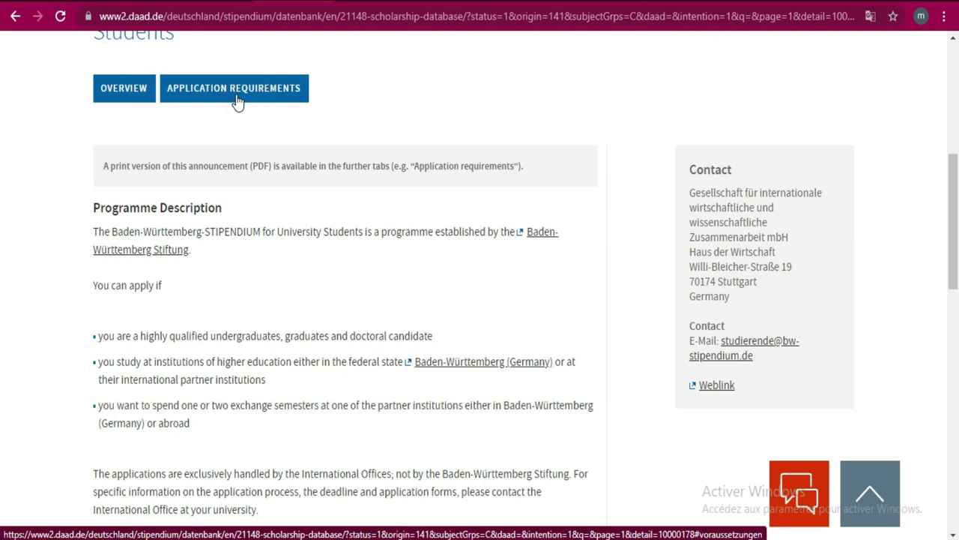
# - Read the Application Requirements: excellent academic record plus social and intercultural skills
pyautogui.click(237, 102)
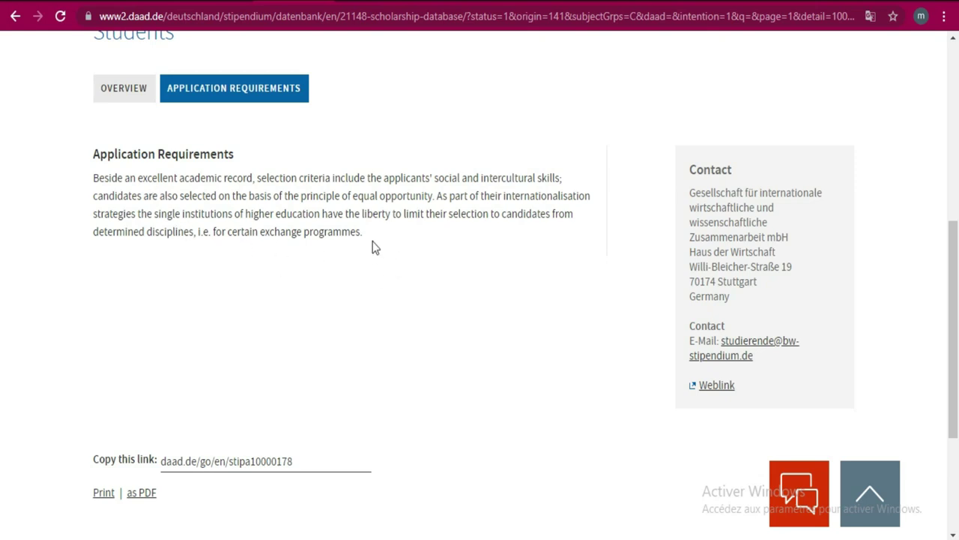
pyautogui.moveTo(371, 239); pyautogui.dragTo(80, 182)
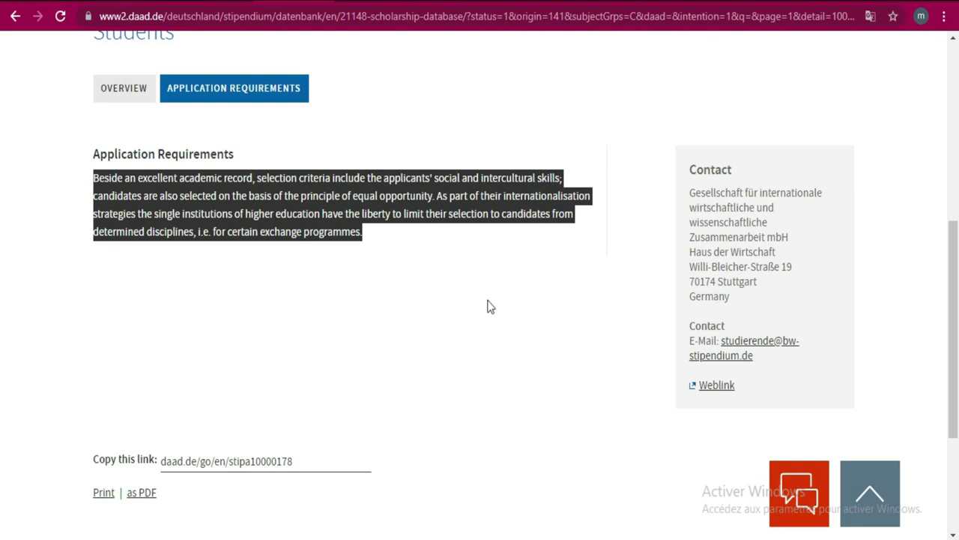
pyautogui.click(381, 271)
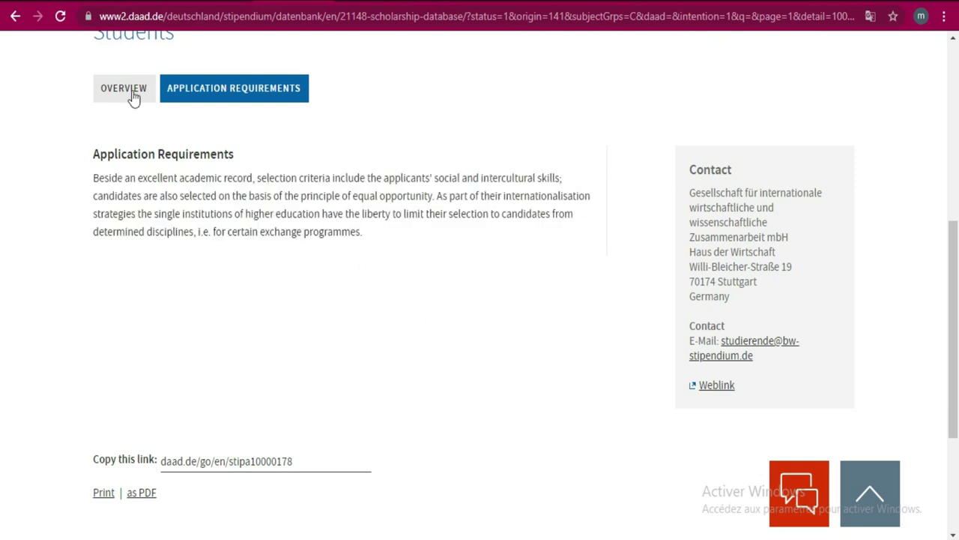
# - Read the Overview through duration 3–11 months, value EUR 600–1,400, and university-dependent deadline
pyautogui.click(126, 96)
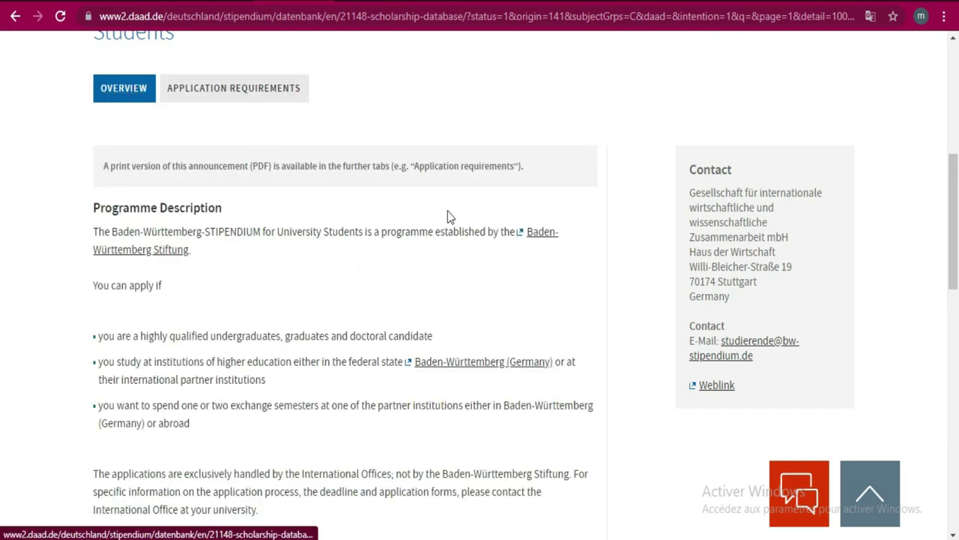
pyautogui.moveTo(958, 175); pyautogui.dragTo(958, 341)
pyautogui.moveTo(2, 347); pyautogui.dragTo(4, 193)
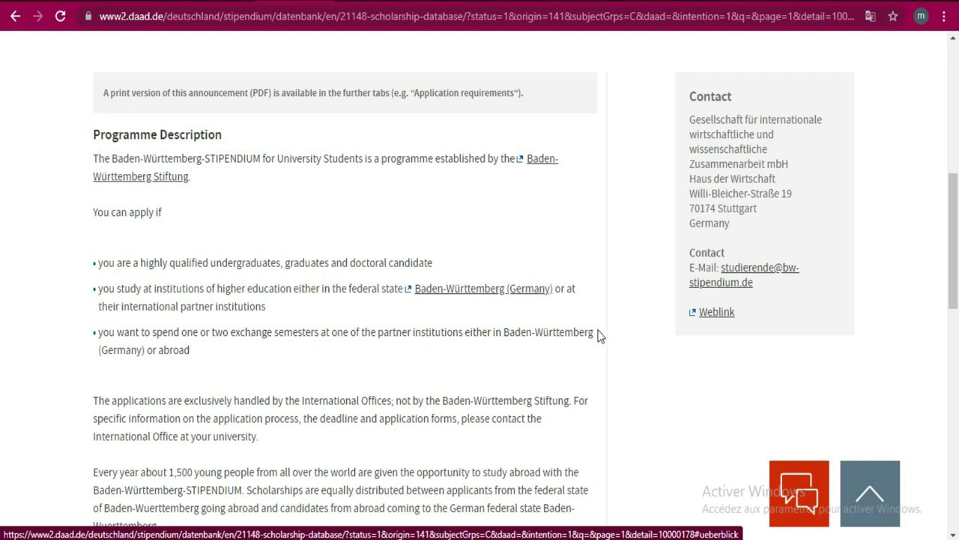
pyautogui.moveTo(954, 264); pyautogui.dragTo(955, 321)
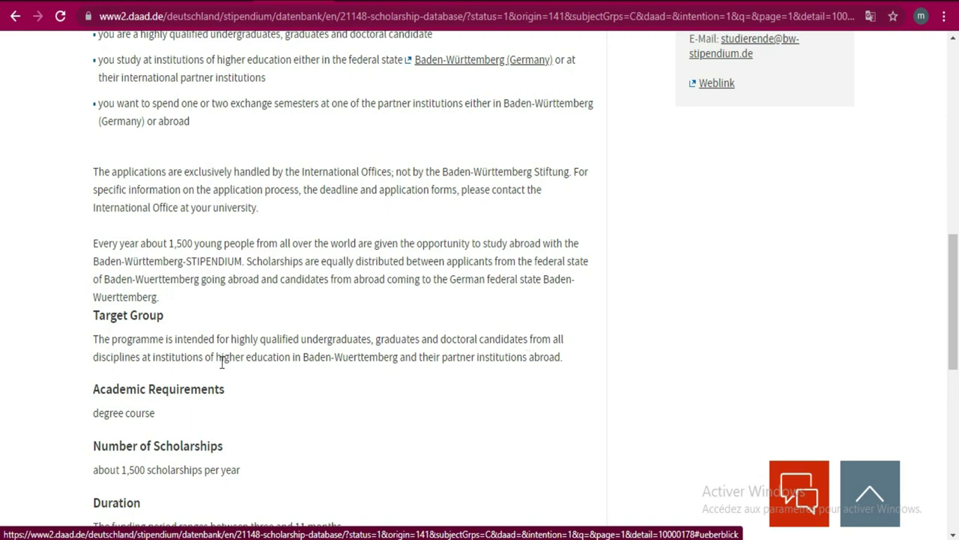
pyautogui.scroll(-3, 2, 282)
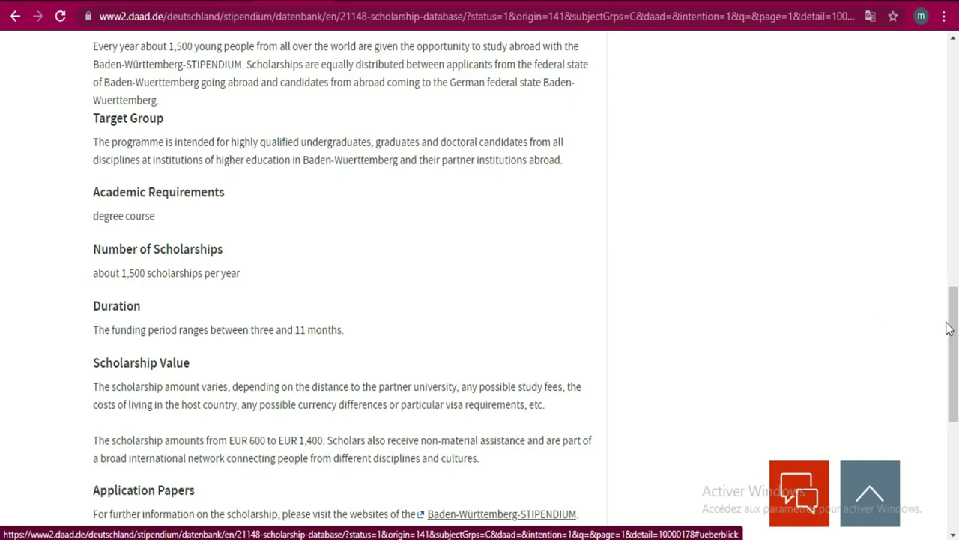
pyautogui.moveTo(957, 324); pyautogui.dragTo(957, 347)
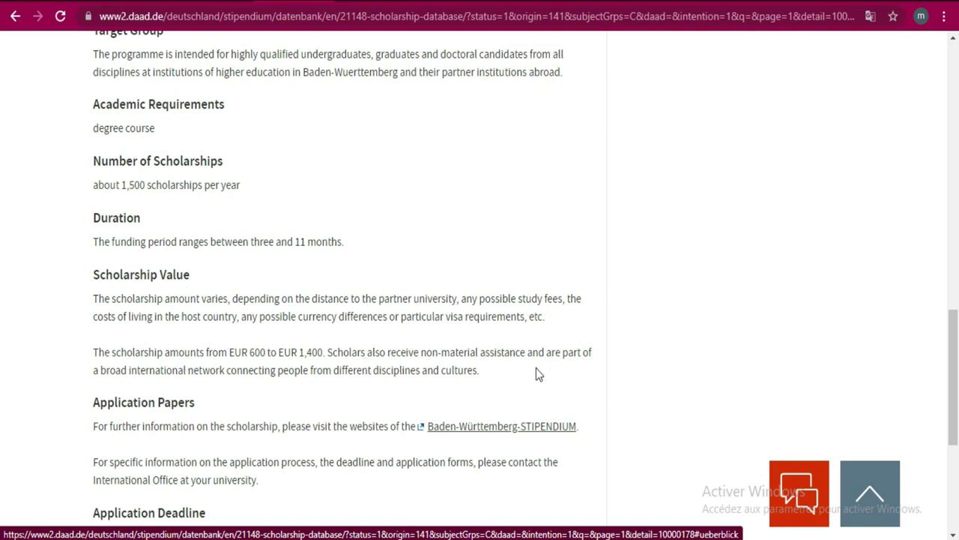
pyautogui.moveTo(954, 324); pyautogui.dragTo(957, 372)
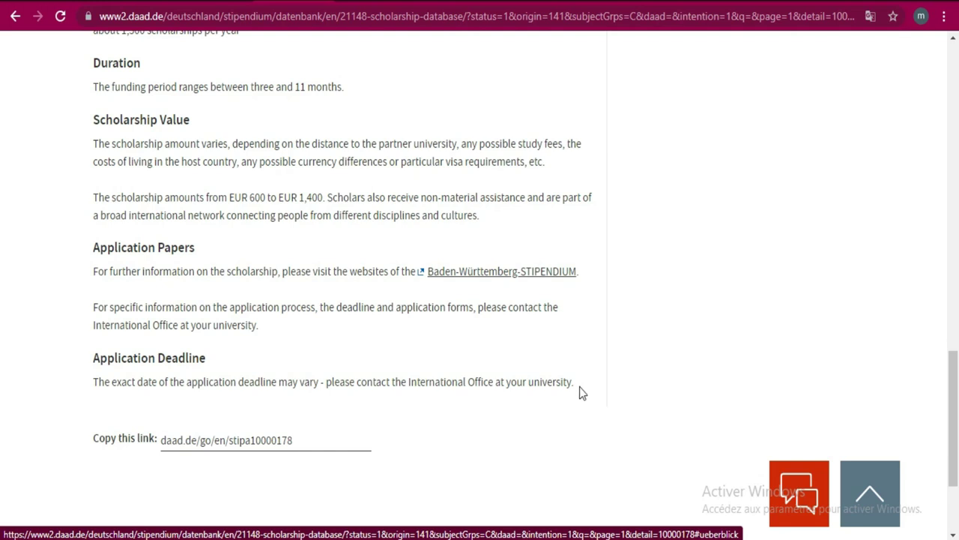
# - Open the Baden-Württemberg-STIPENDIUM programme website from the scholarship entry
pyautogui.click(492, 273)
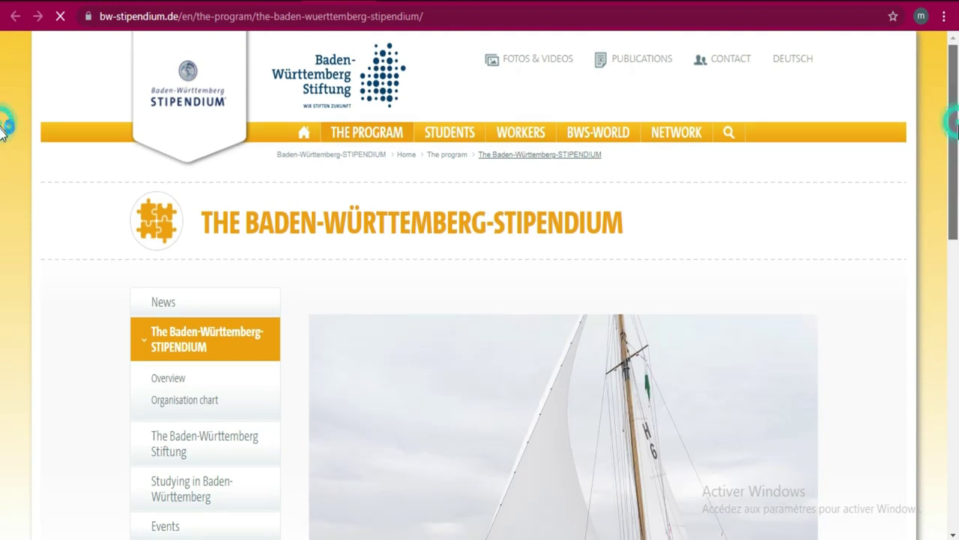
pyautogui.scroll(-1, 2, 139)
pyautogui.scroll(-6, 2, 225)
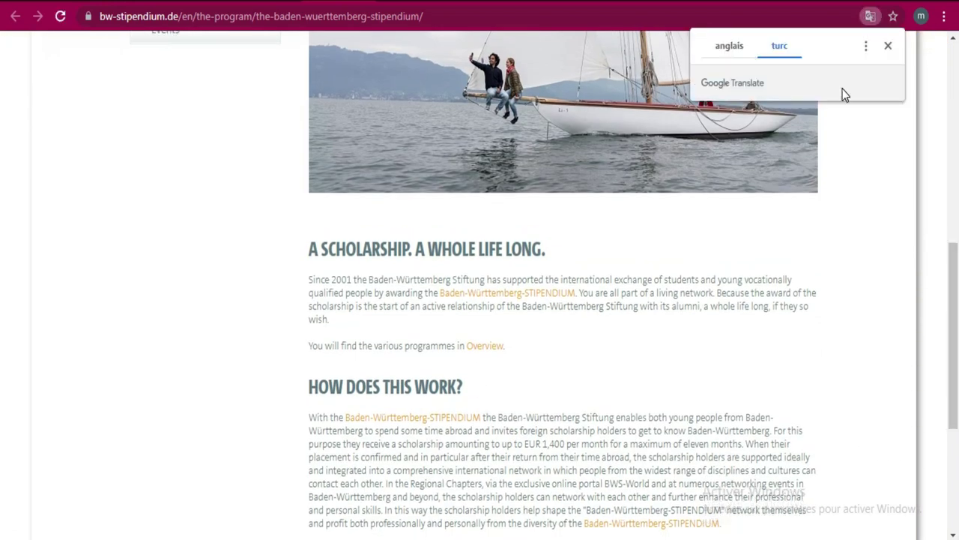
# - Revert the programme page to English and read about up to EUR 1,400 monthly
pyautogui.click(731, 48)
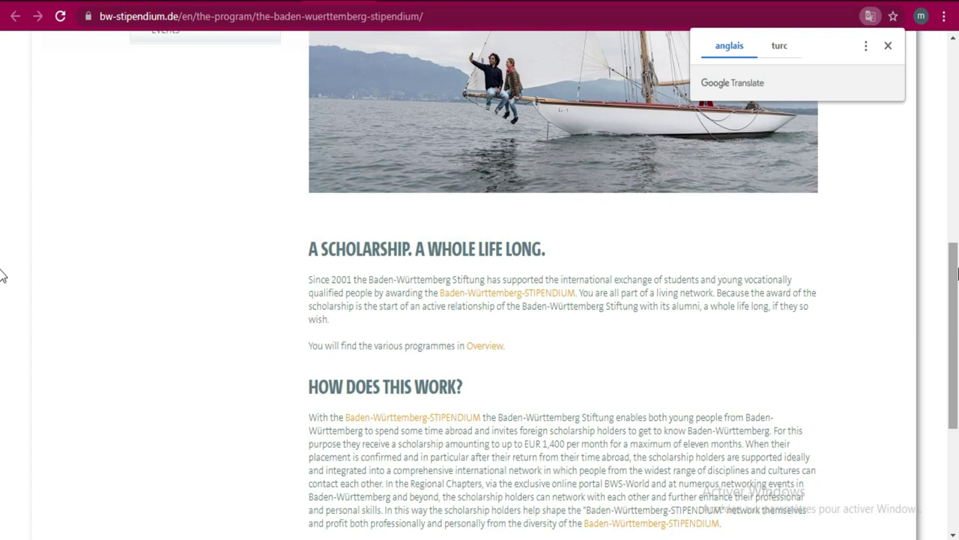
pyautogui.moveTo(958, 273); pyautogui.dragTo(958, 363)
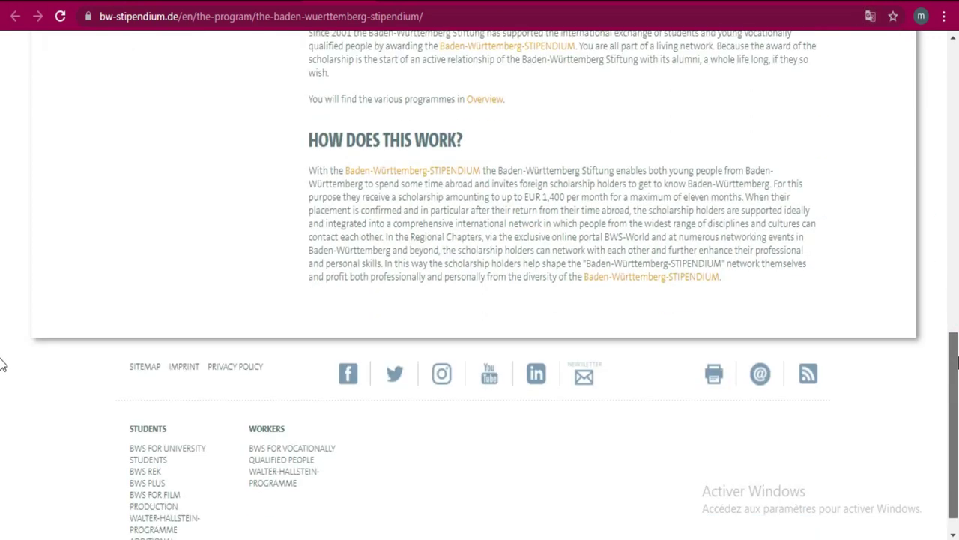
pyautogui.moveTo(957, 363); pyautogui.dragTo(958, 153)
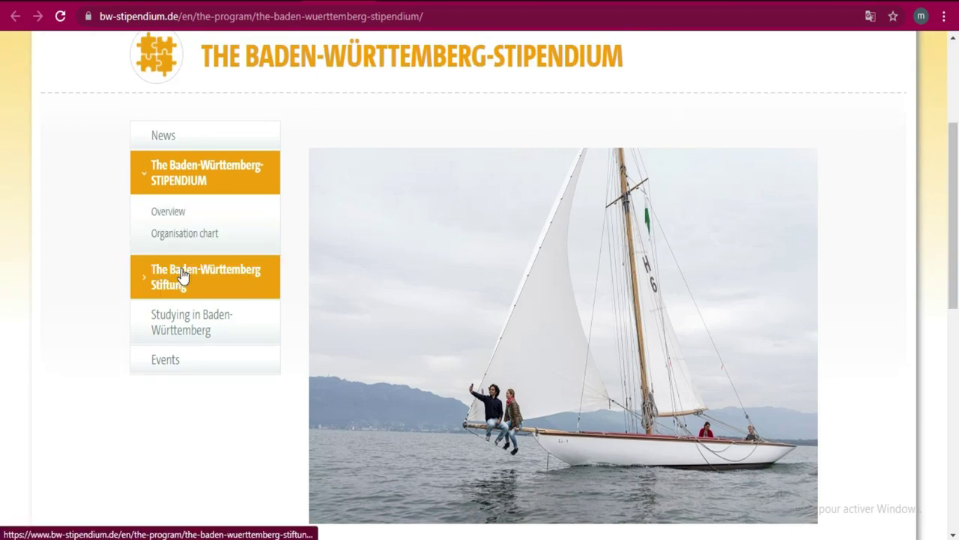
# - Open the Studying in Baden-Württemberg page from the side menu
pyautogui.click(188, 321)
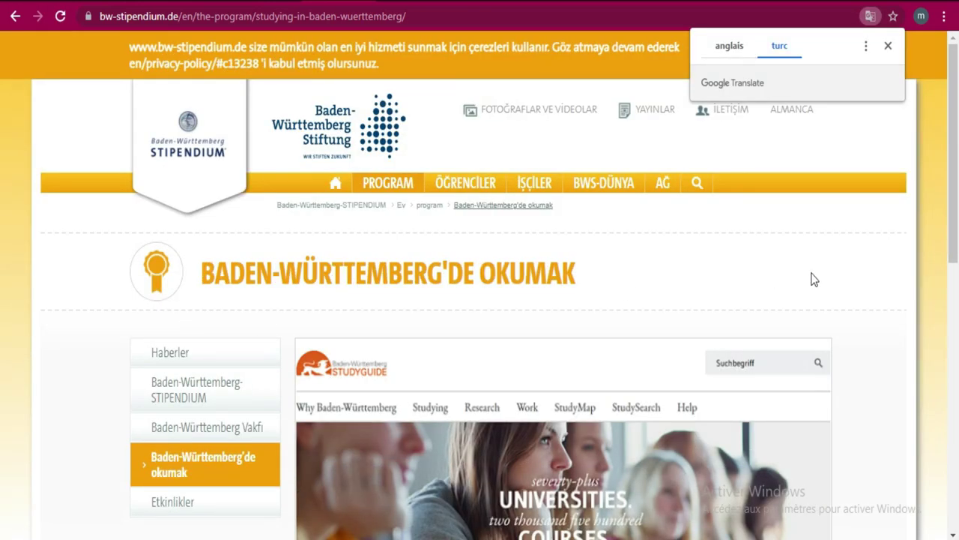
pyautogui.scroll(-7, 2, 150)
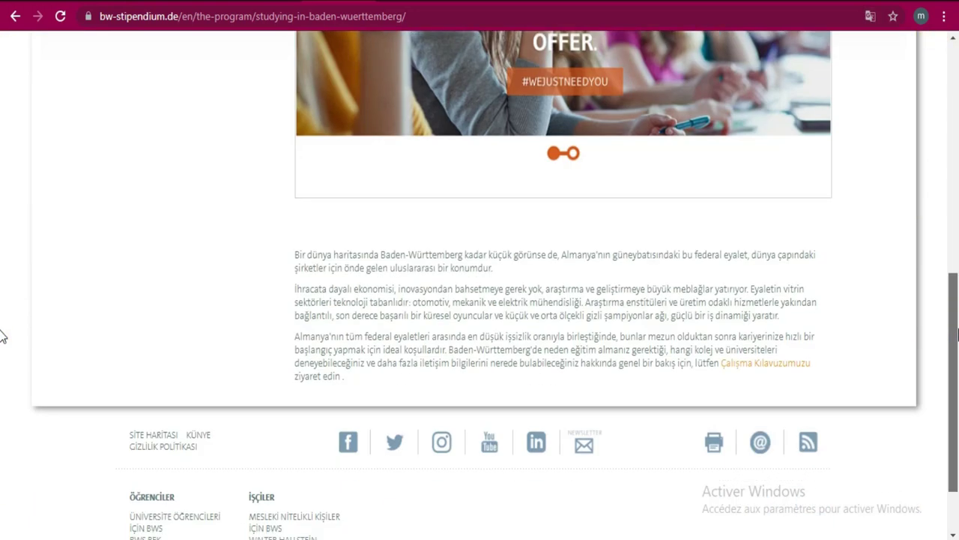
pyautogui.scroll(5, 2, 336)
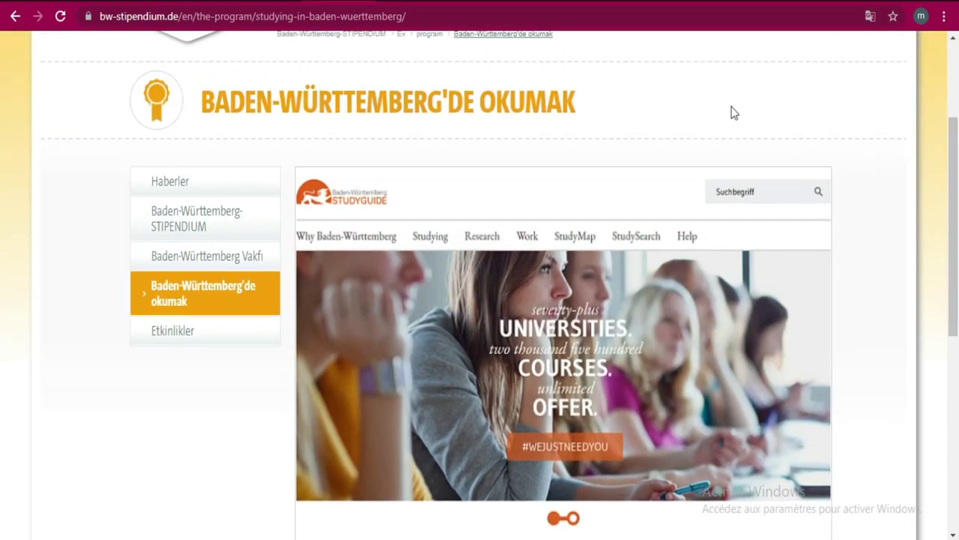
# - Translate the page to English ('anglais') and read the Baden-Württemberg Studyguide content
pyautogui.click(867, 16)
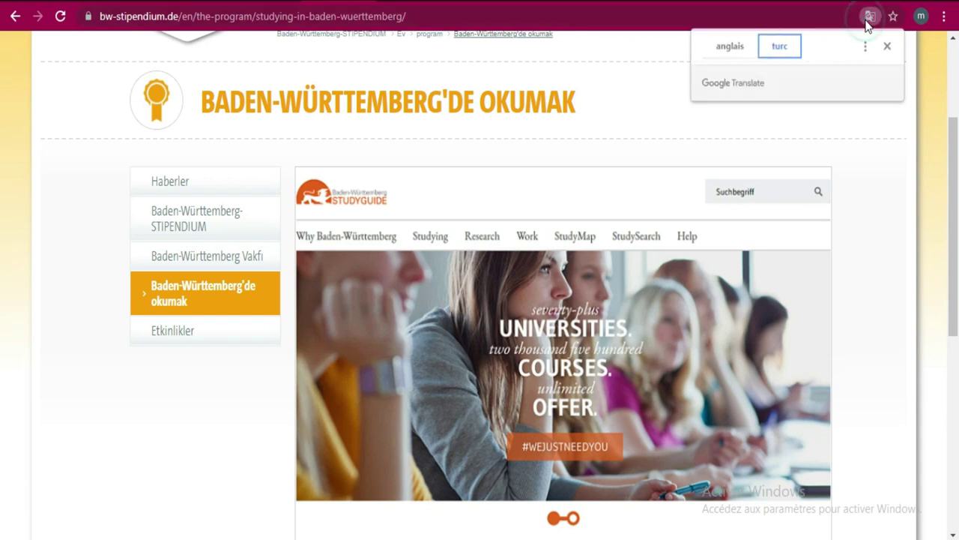
pyautogui.click(713, 47)
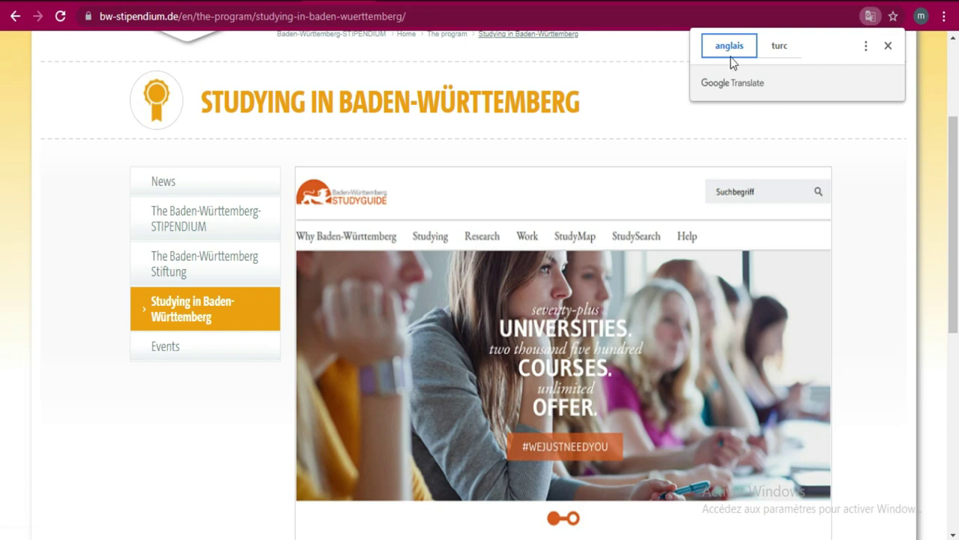
pyautogui.click(724, 43)
pyautogui.click(722, 50)
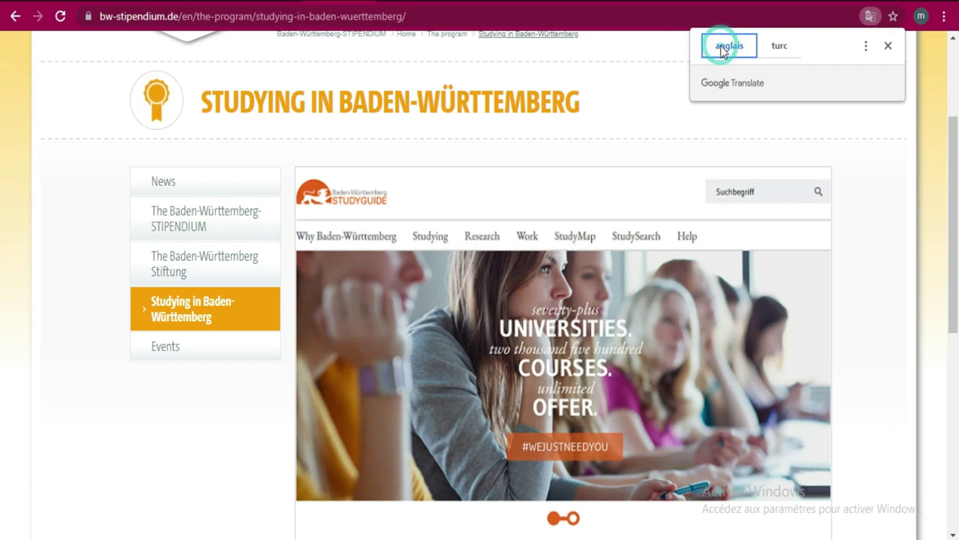
pyautogui.moveTo(954, 209); pyautogui.dragTo(958, 384)
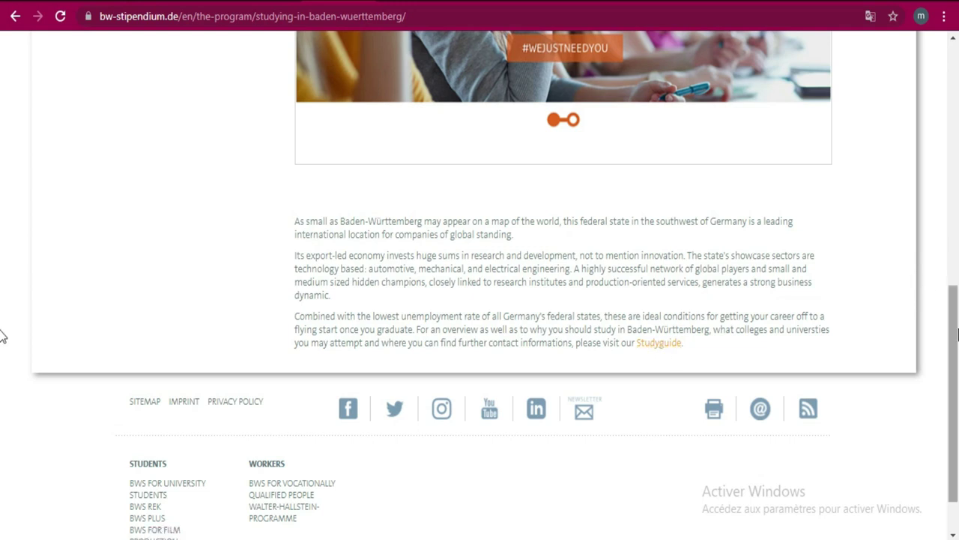
pyautogui.scroll(3, 956, 195)
pyautogui.scroll(2, 955, 194)
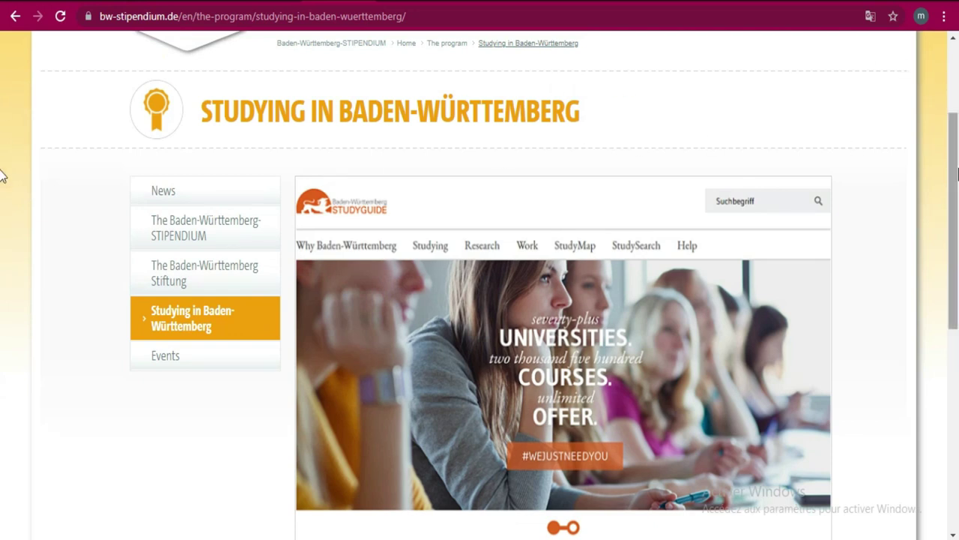
pyautogui.scroll(2, 2, 168)
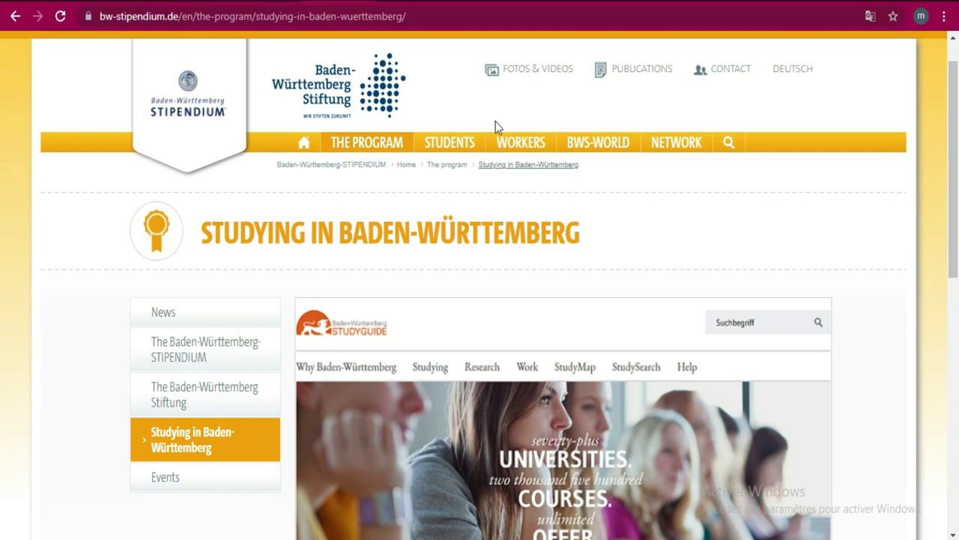
pyautogui.moveTo(382, 147)
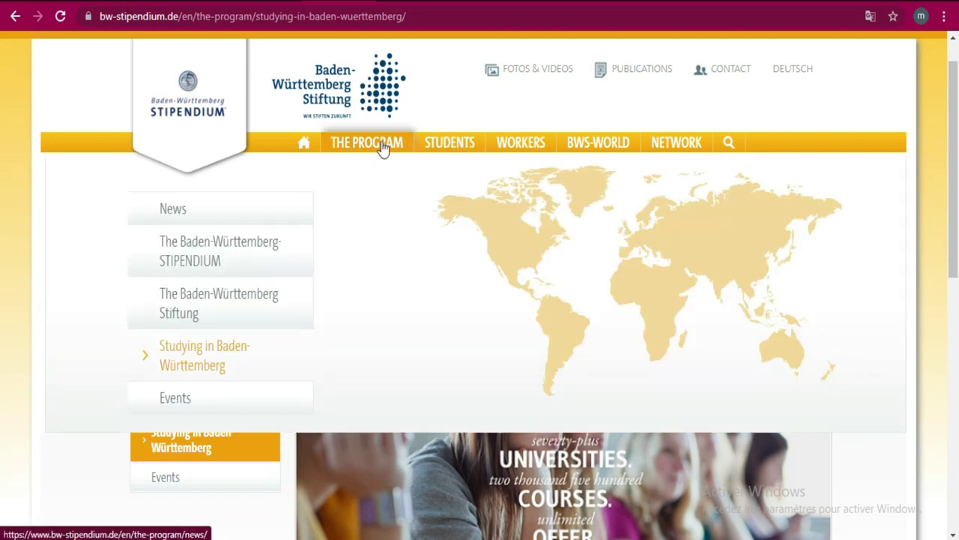
# - Open the programme's News page and have it translated into English ('anglais')
pyautogui.click(383, 144)
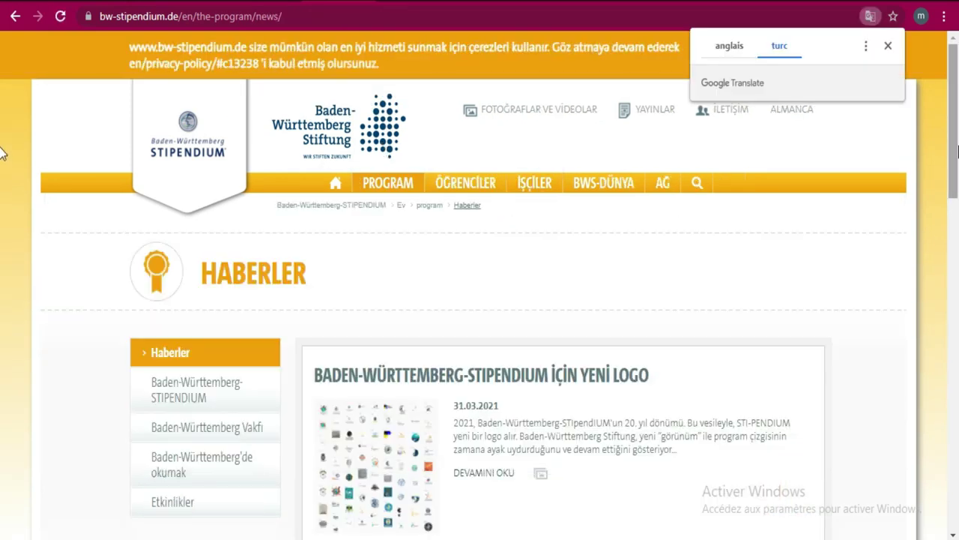
pyautogui.scroll(-4, 2, 217)
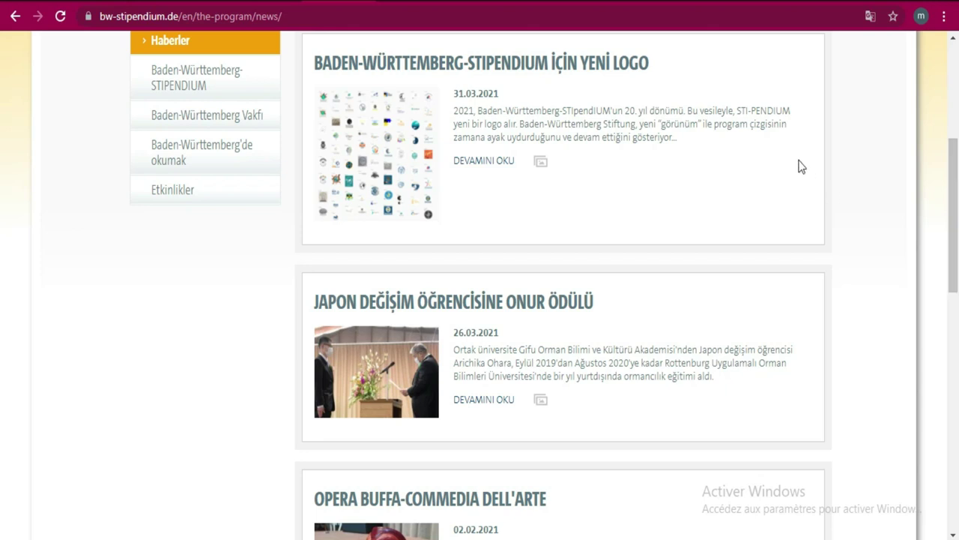
pyautogui.click(870, 22)
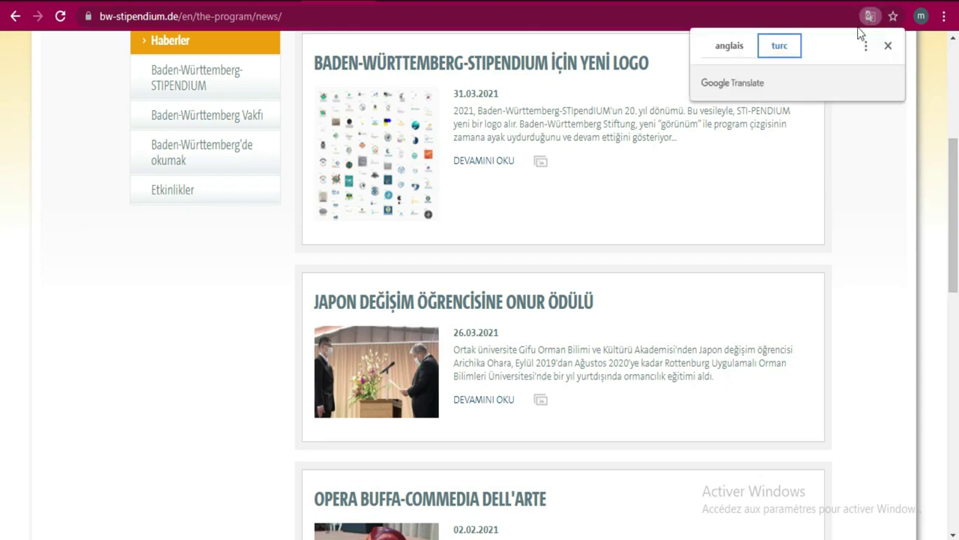
pyautogui.click(718, 49)
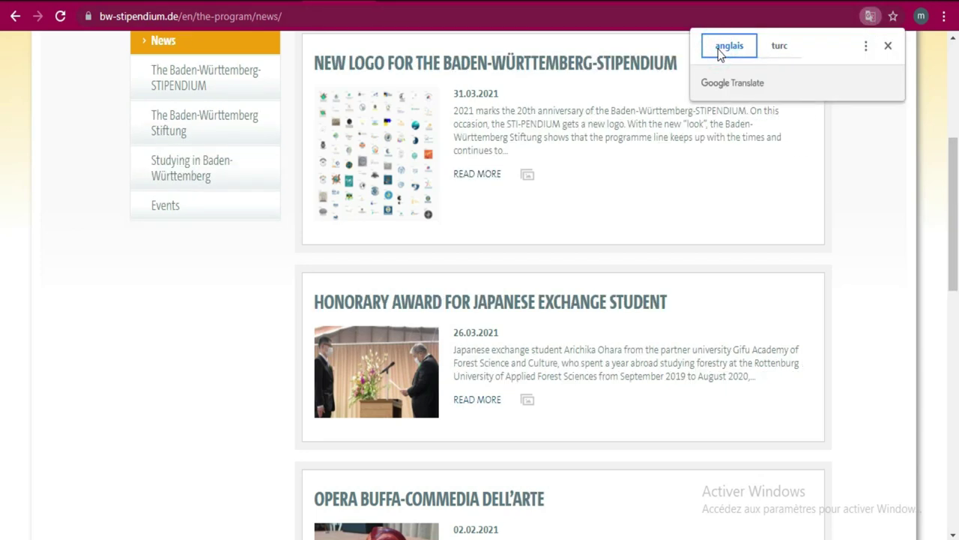
# - Go to the BWS for University Students page from the top navigation
pyautogui.moveTo(952, 172); pyautogui.dragTo(953, 109)
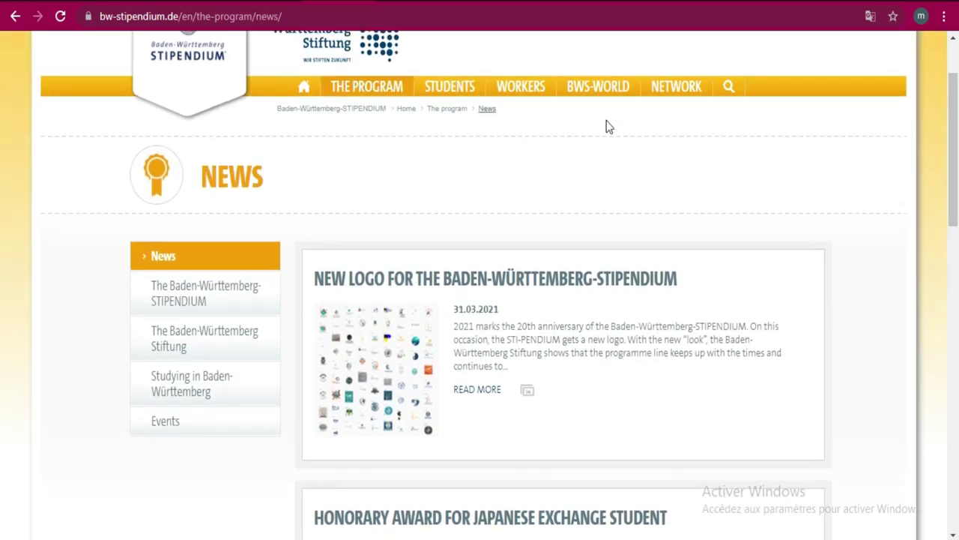
pyautogui.moveTo(485, 95)
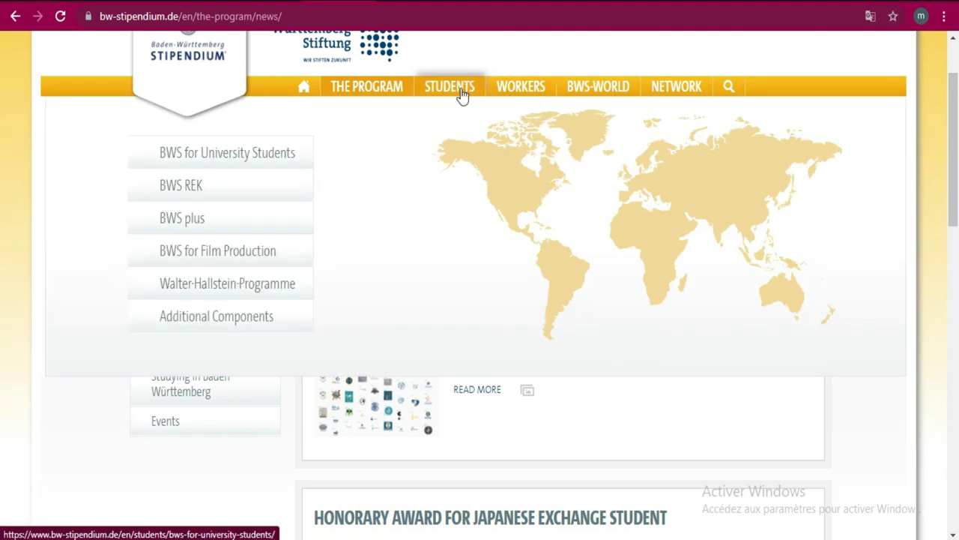
pyautogui.click(462, 96)
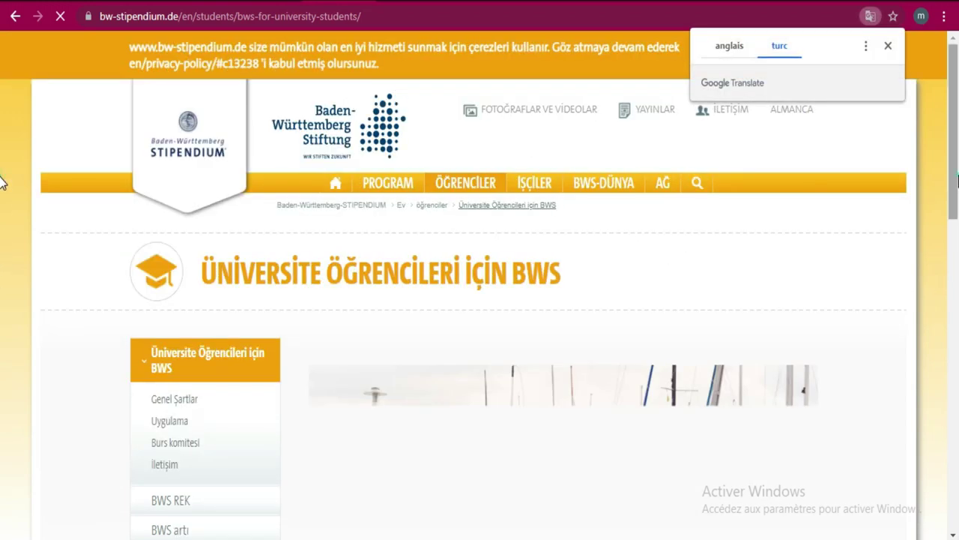
# - Show the BWS for University Students page in English and scroll through its sections
pyautogui.scroll(-2, 2, 182)
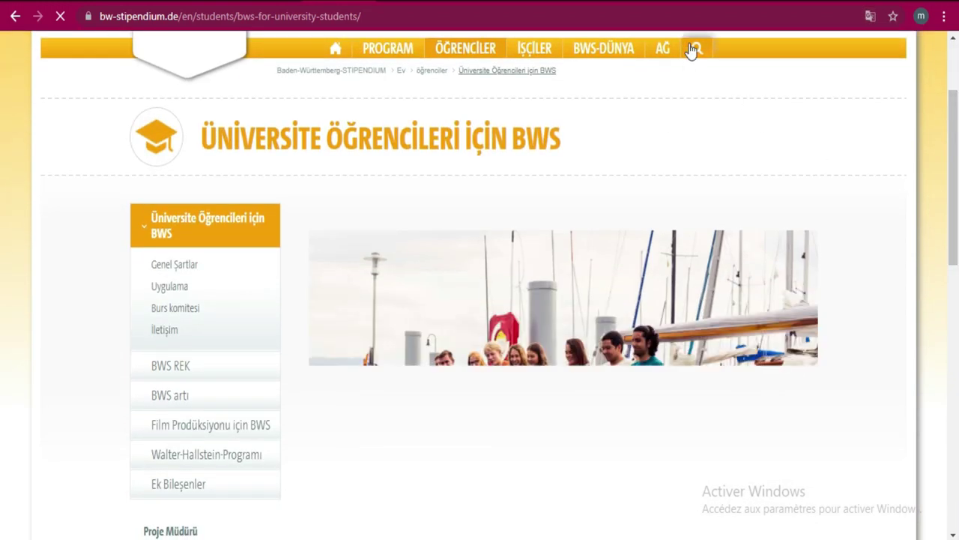
pyautogui.click(867, 17)
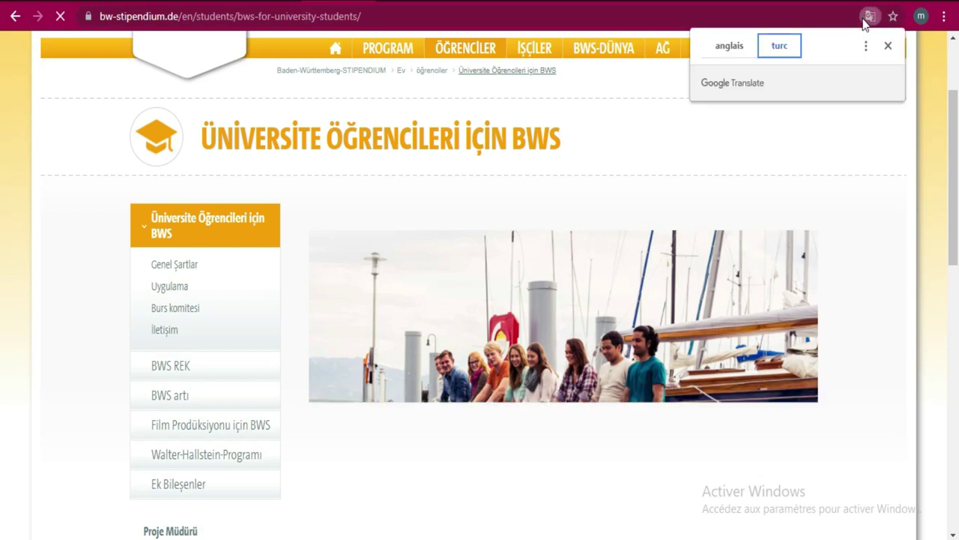
pyautogui.click(731, 45)
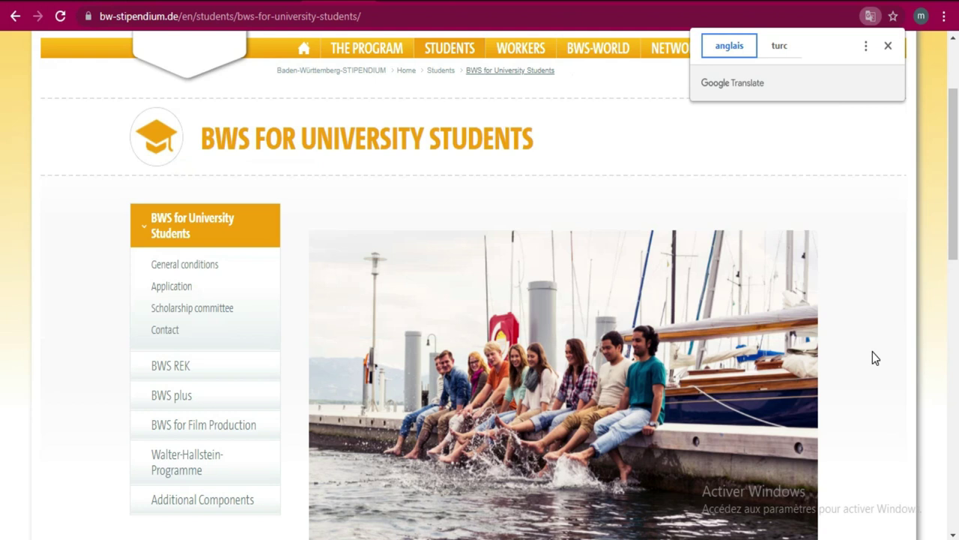
pyautogui.scroll(-2, 1, 236)
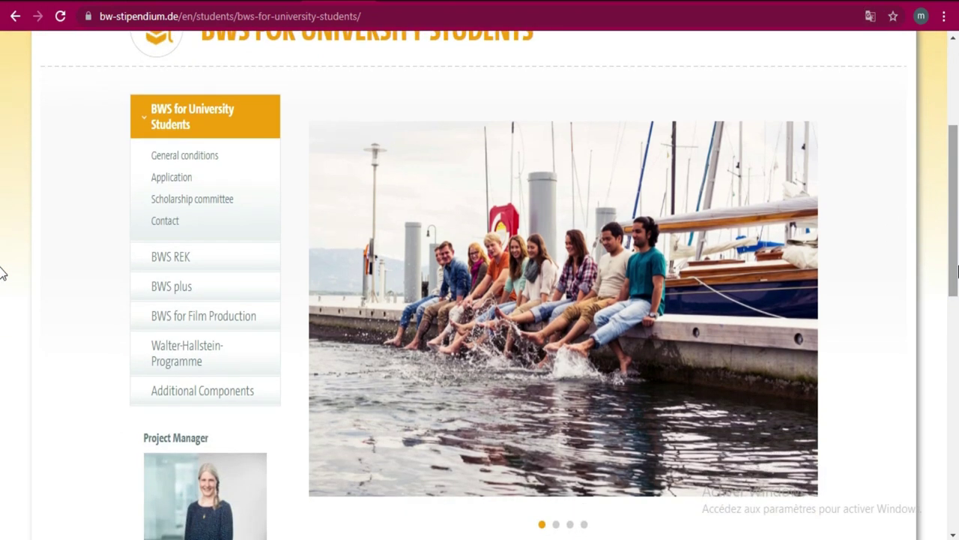
pyautogui.scroll(-5, 1, 270)
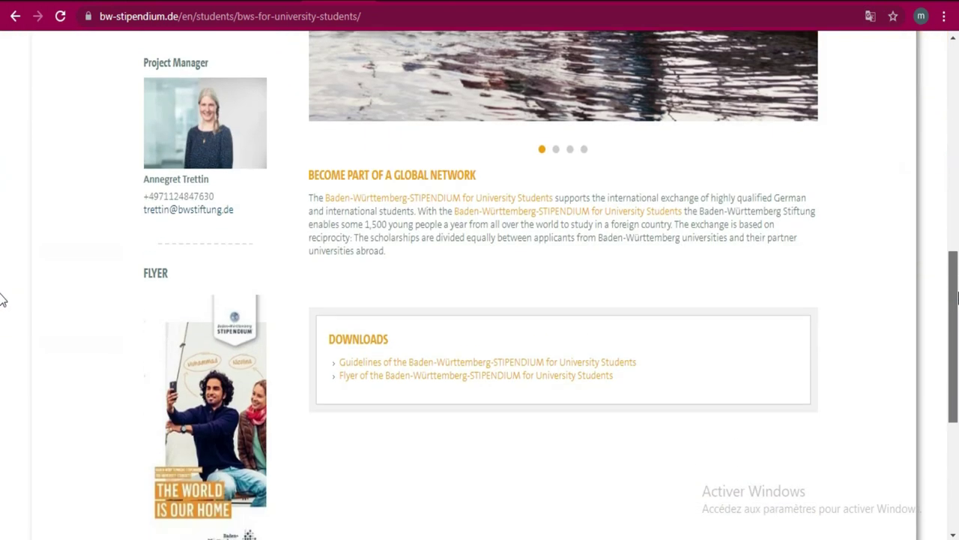
pyautogui.scroll(5, 2, 285)
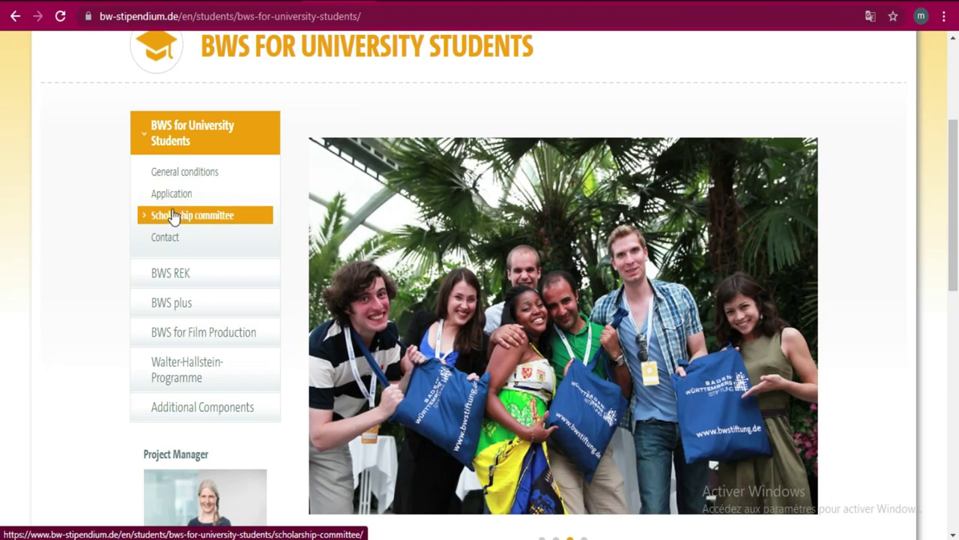
# - Open the sidebar's Application page, view it in English, and read down through it
pyautogui.click(170, 195)
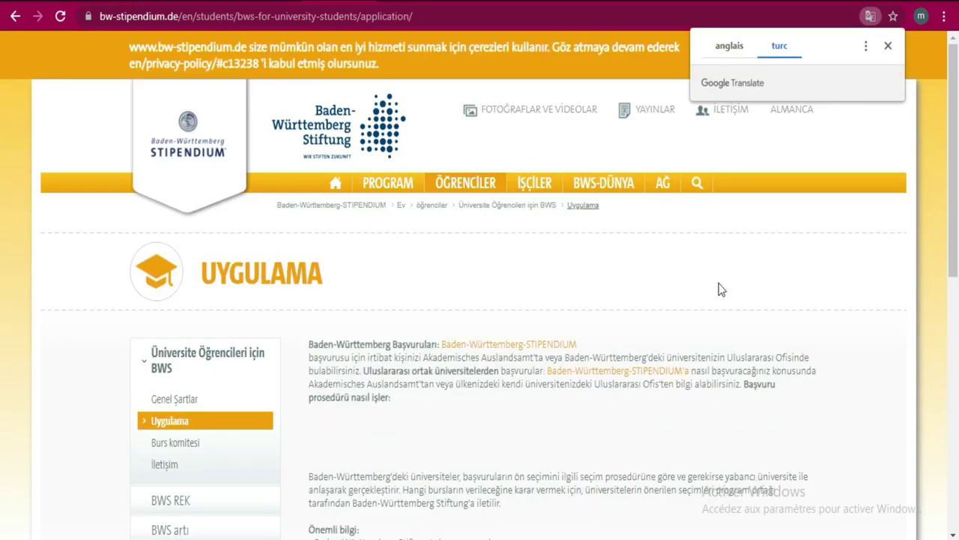
pyautogui.click(725, 49)
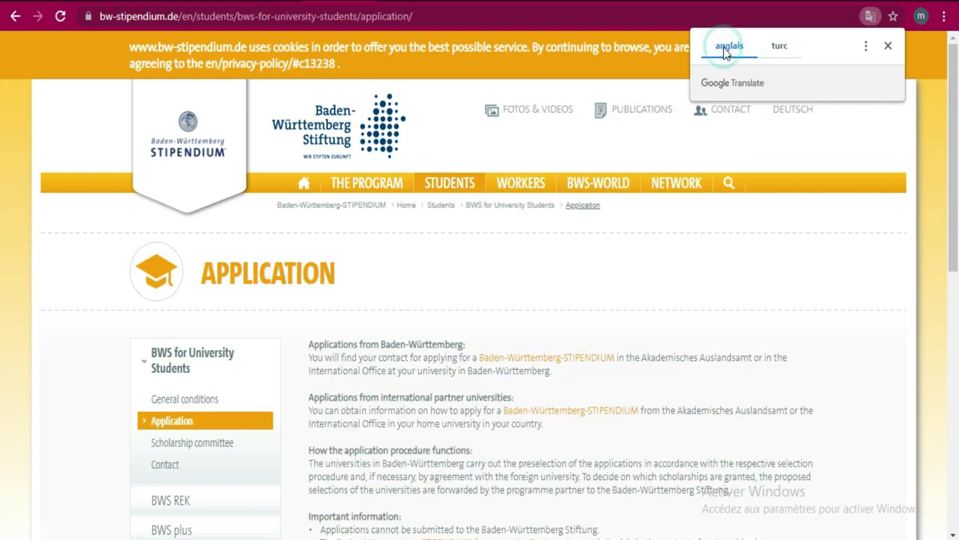
pyautogui.scroll(-3, 3, 188)
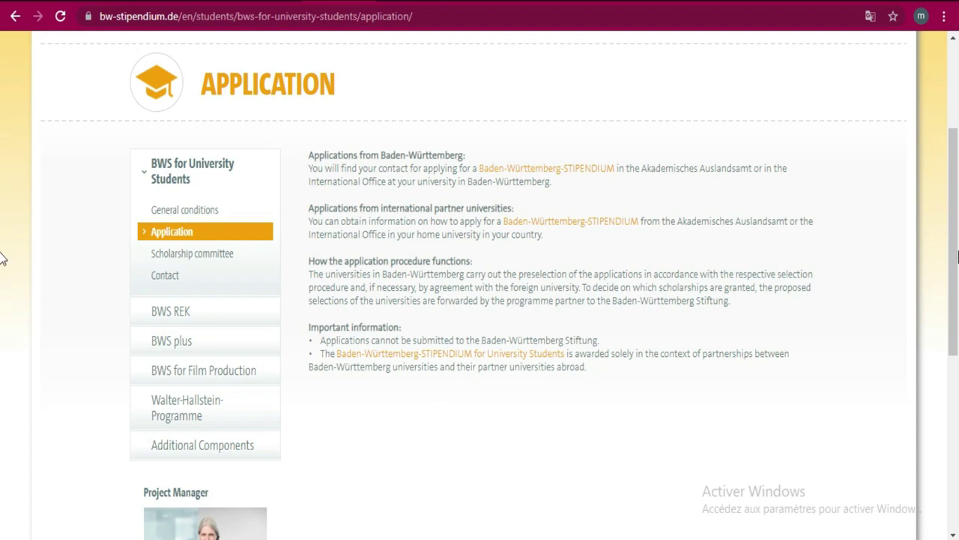
pyautogui.scroll(-1, 2, 259)
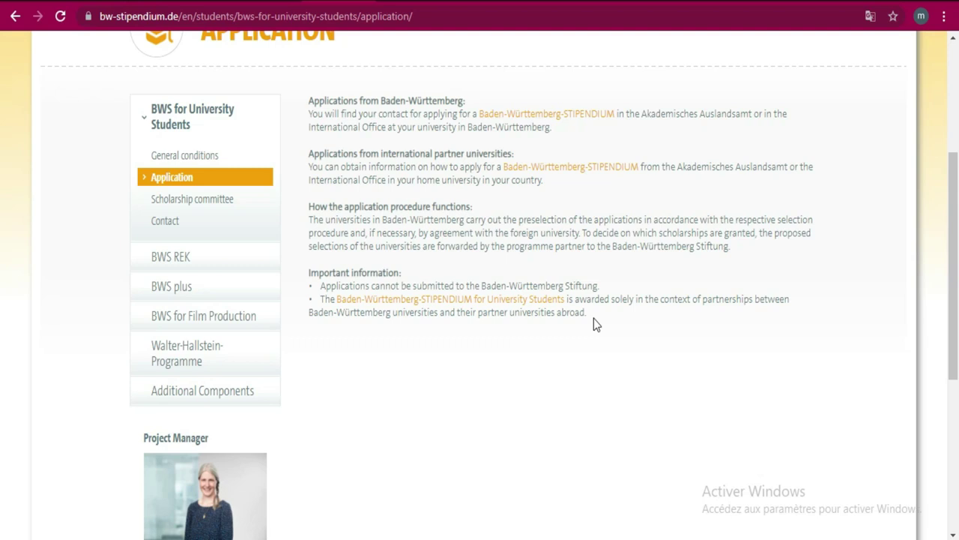
pyautogui.moveTo(958, 210); pyautogui.dragTo(943, 124)
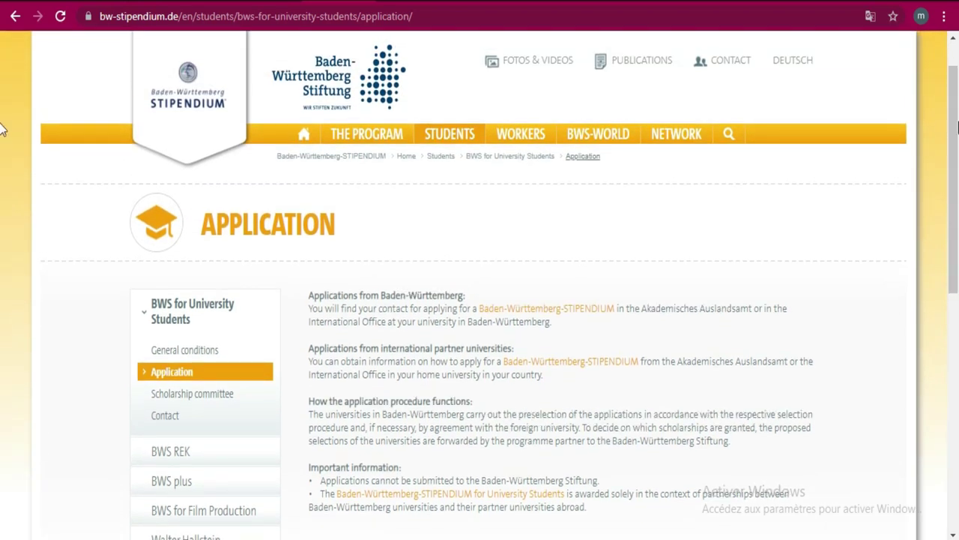
pyautogui.scroll(-2, 943, 124)
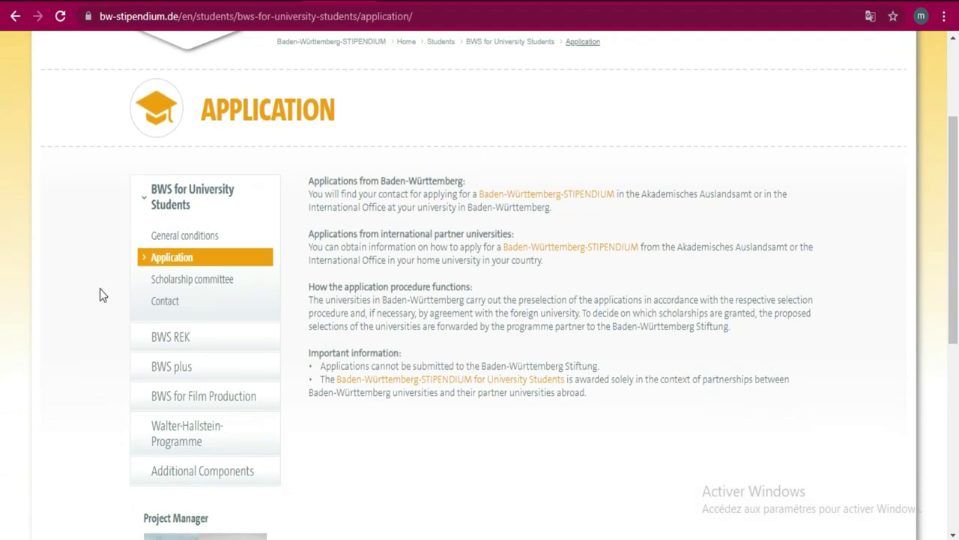
# - Open the Scholarship committee page and switch its translation from Turkish to English
pyautogui.click(177, 281)
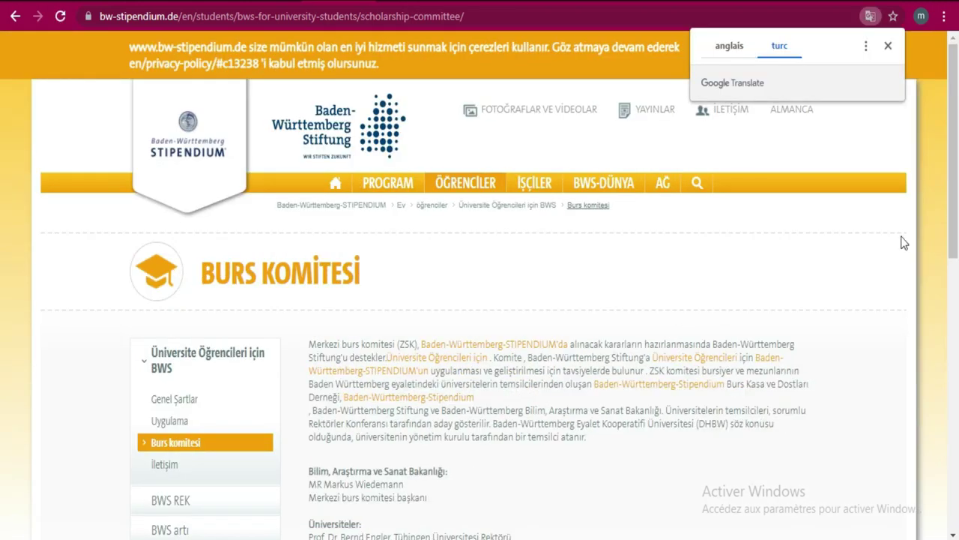
pyautogui.scroll(-3, 6, 224)
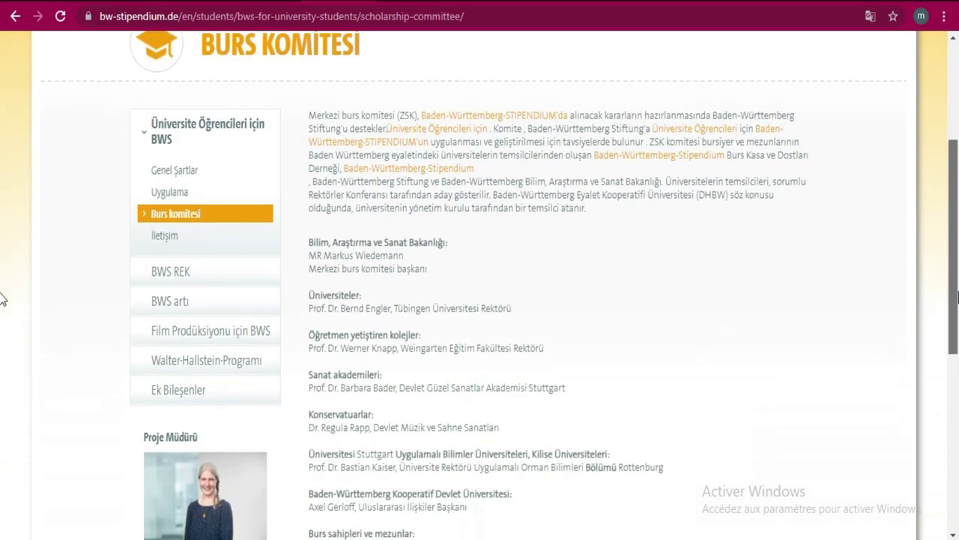
pyautogui.scroll(1, 4, 300)
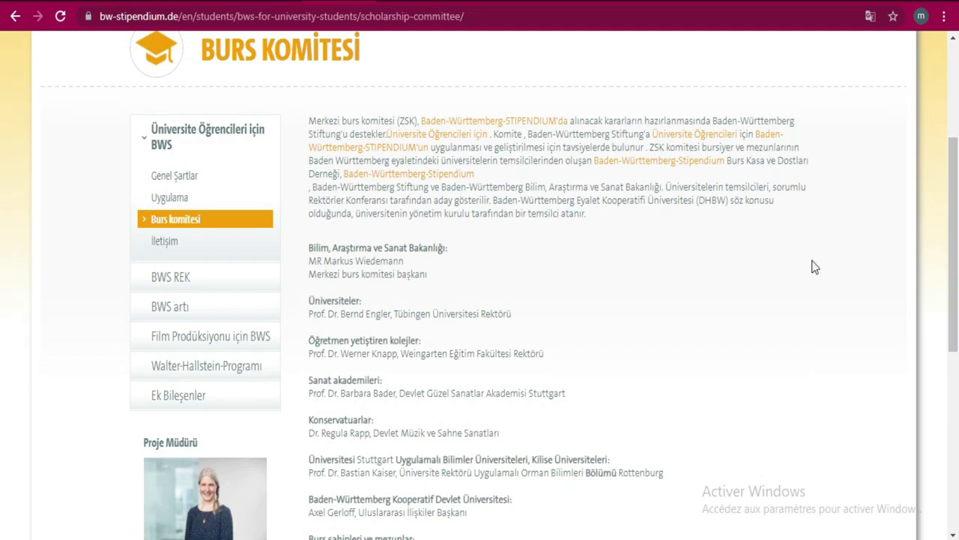
pyautogui.scroll(-2, 2, 234)
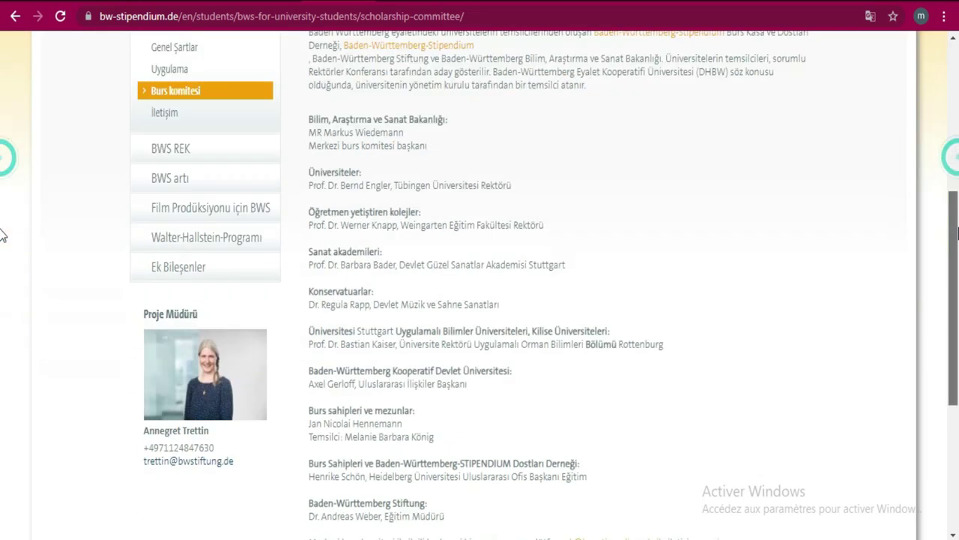
pyautogui.scroll(-2, 2, 234)
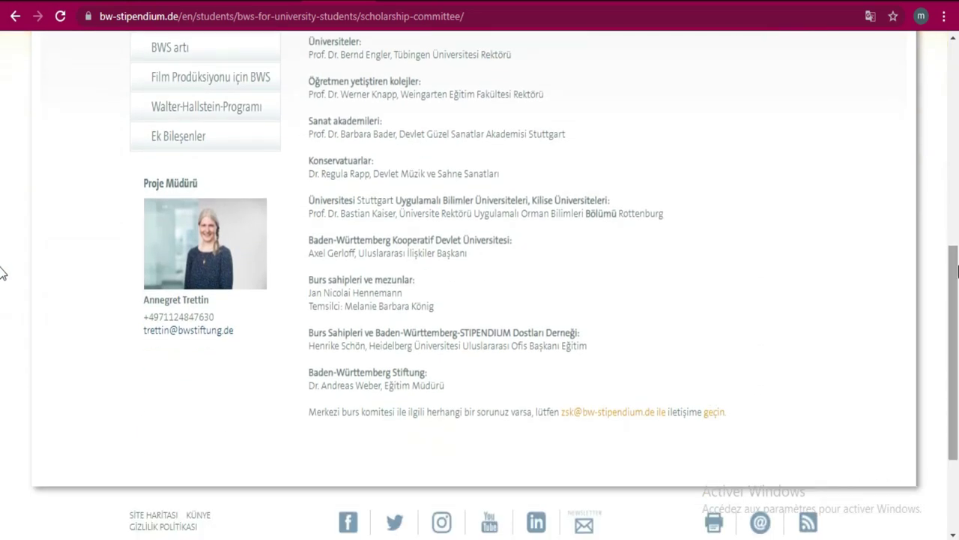
pyautogui.click(870, 22)
pyautogui.click(728, 45)
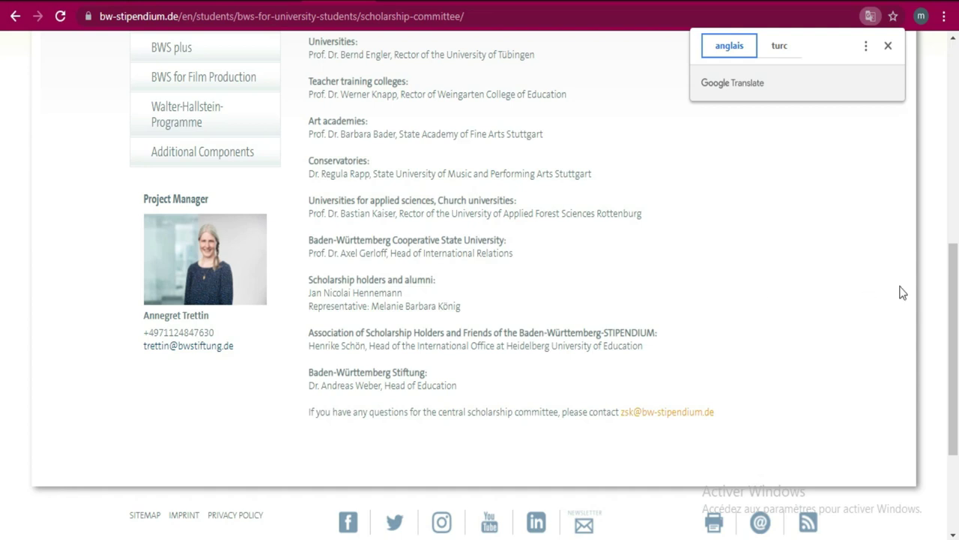
# - Scroll through the committee page and select the committee's contact e-mail address
pyautogui.scroll(4, 943, 186)
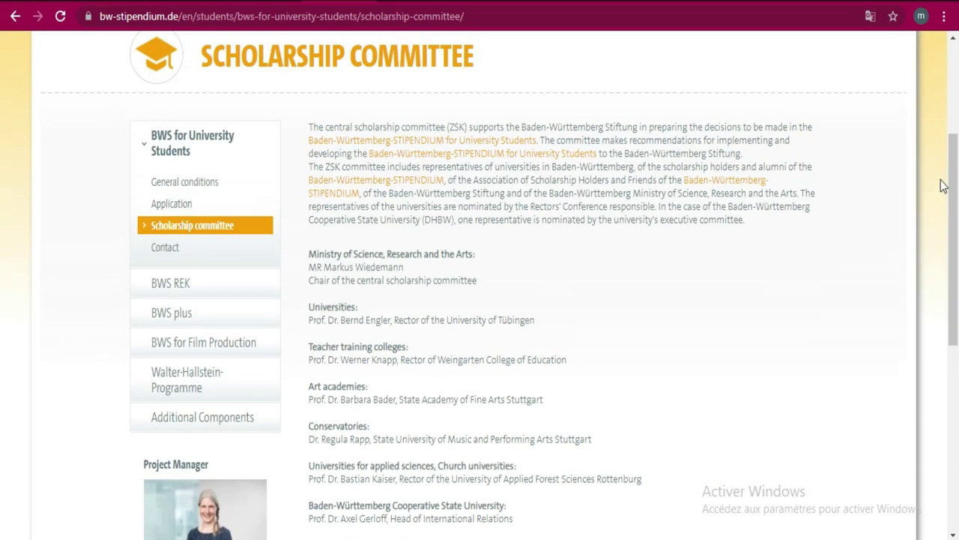
pyautogui.scroll(1, 954, 180)
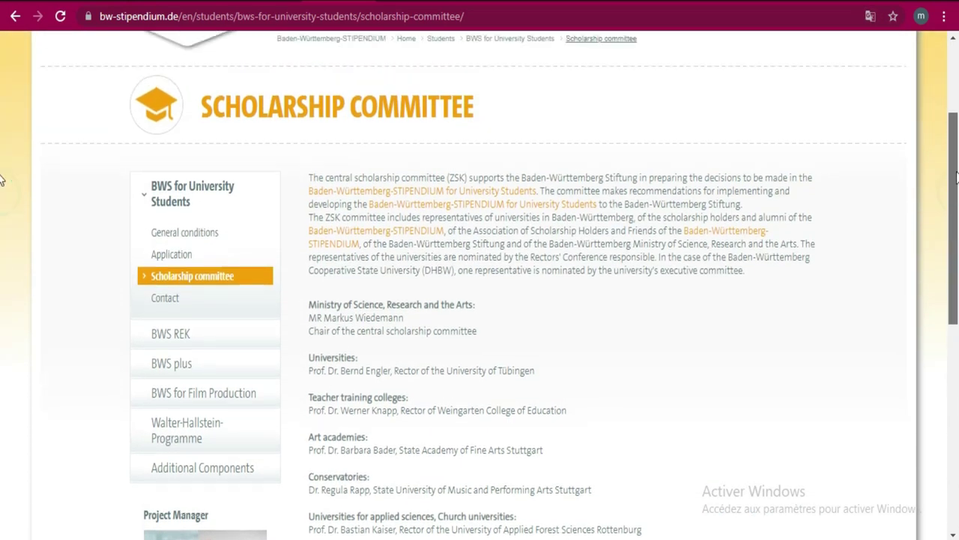
pyautogui.scroll(1, 956, 176)
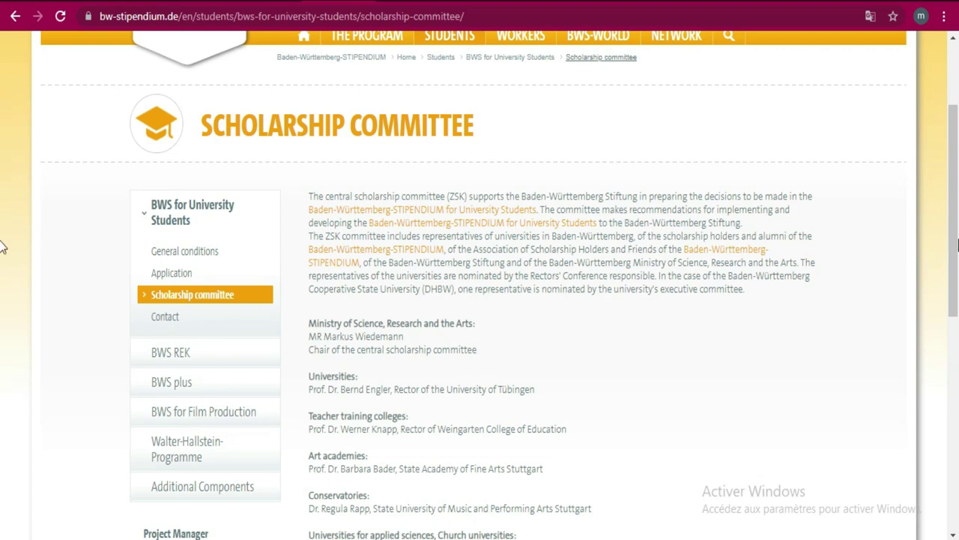
pyautogui.moveTo(956, 238); pyautogui.dragTo(956, 288)
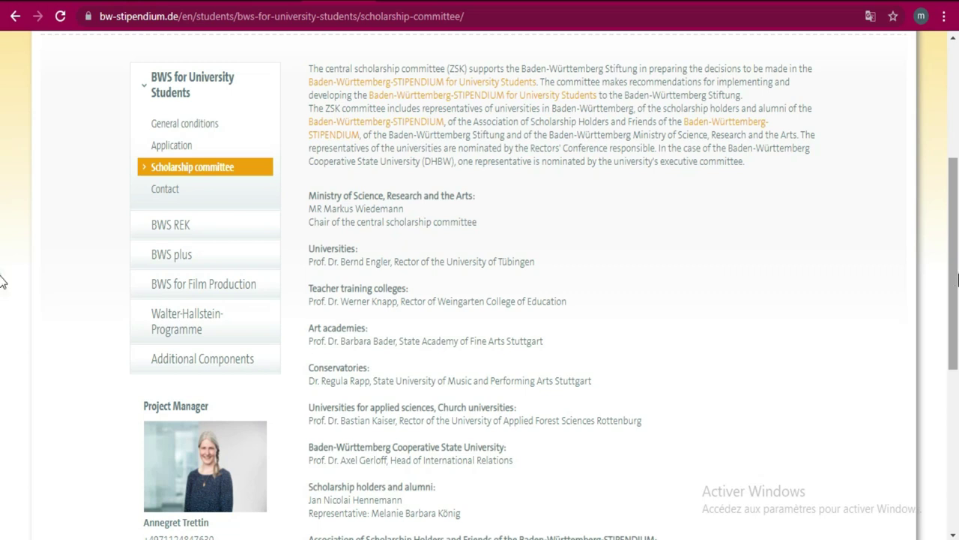
pyautogui.moveTo(956, 281); pyautogui.dragTo(956, 336)
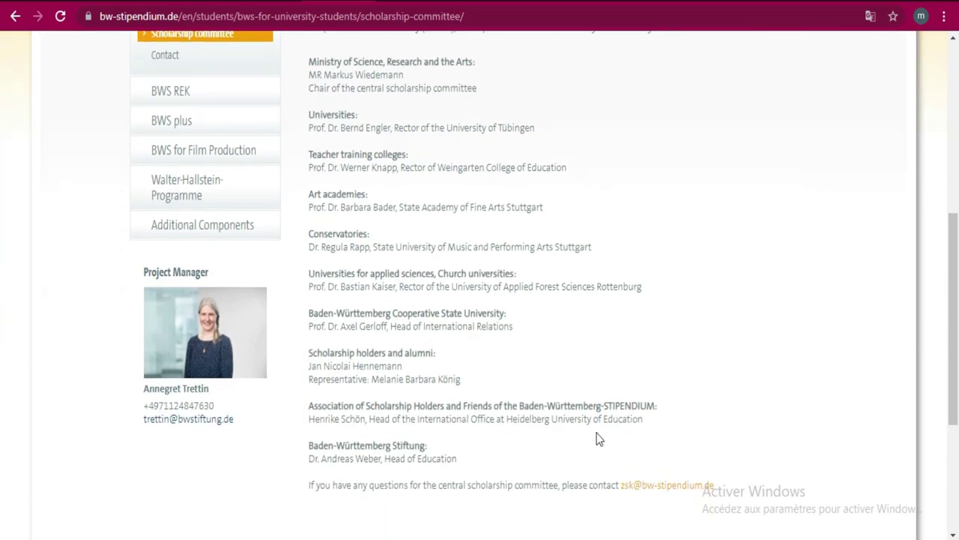
pyautogui.moveTo(721, 486); pyautogui.dragTo(622, 489)
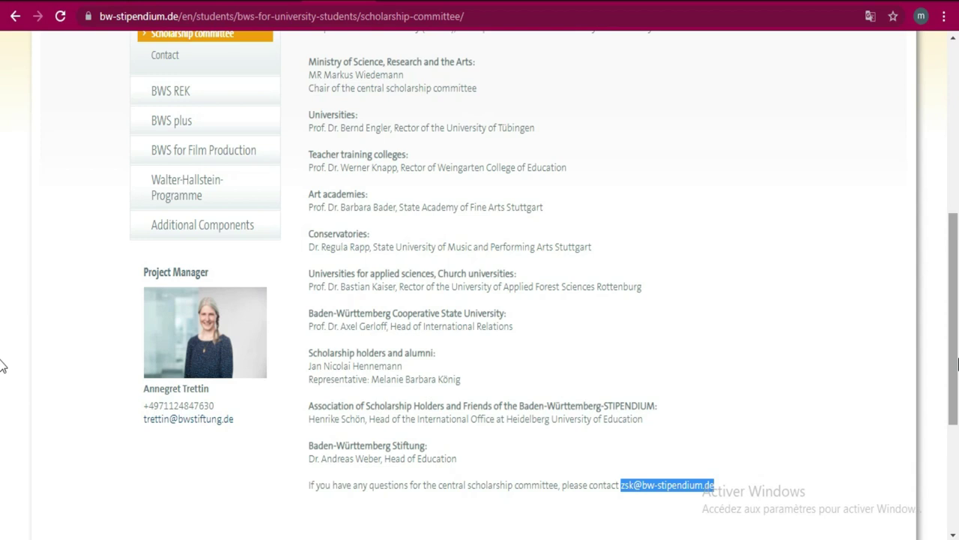
pyautogui.scroll(-1, 2, 360)
pyautogui.scroll(3, 945, 283)
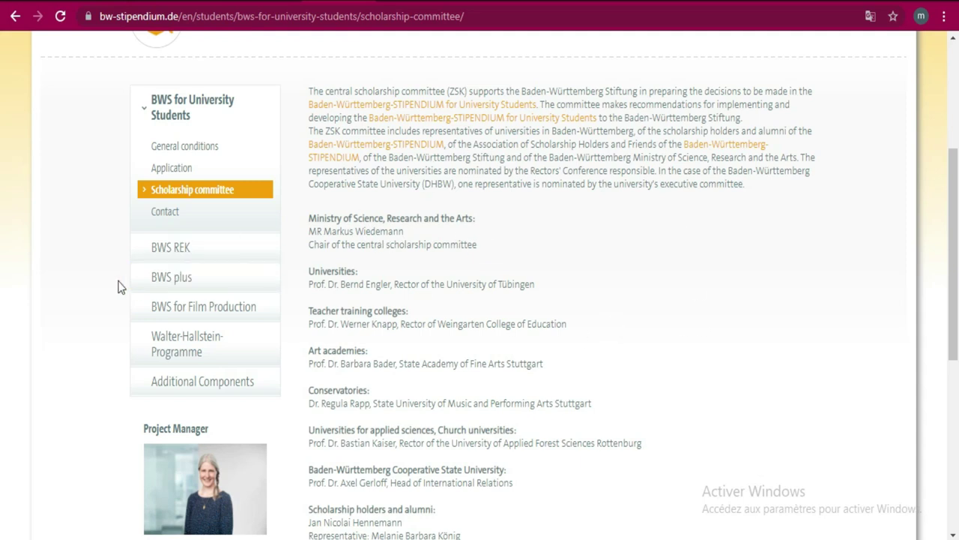
# - Open the BWS REK page from the sidebar and show it in English
pyautogui.click(180, 240)
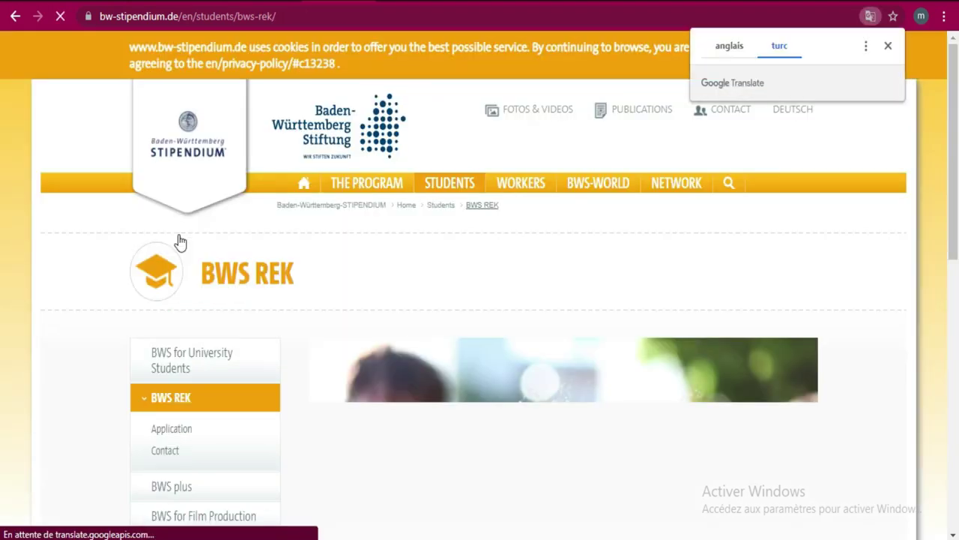
pyautogui.moveTo(957, 146); pyautogui.dragTo(957, 242)
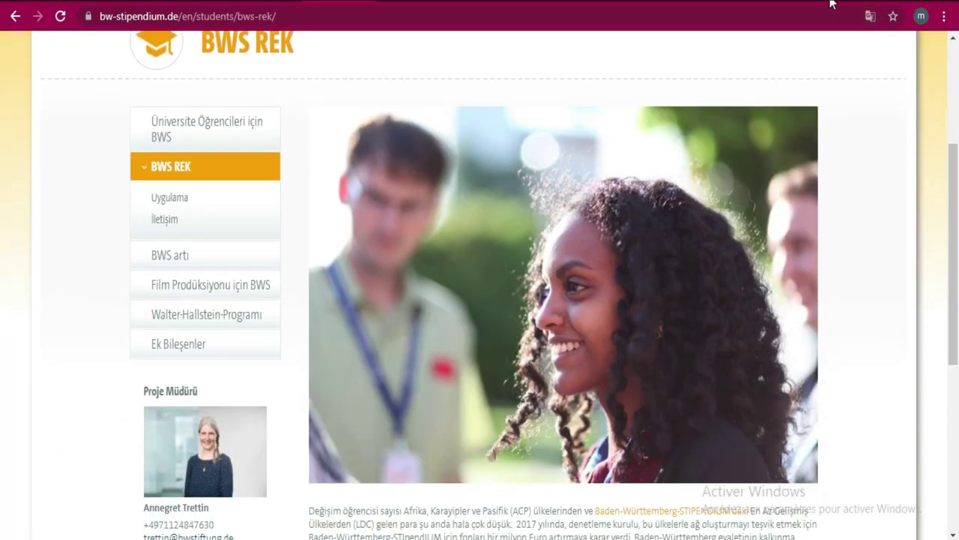
pyautogui.click(869, 16)
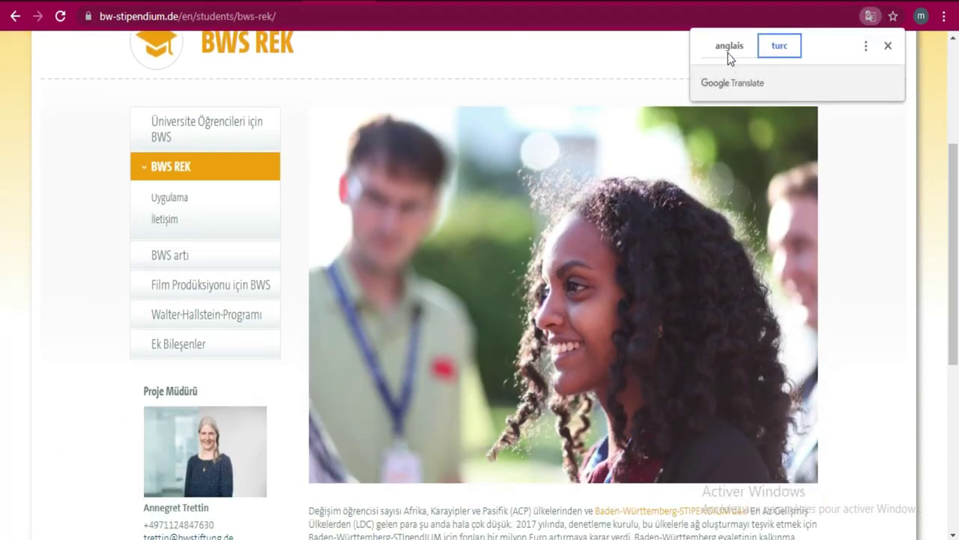
pyautogui.click(728, 51)
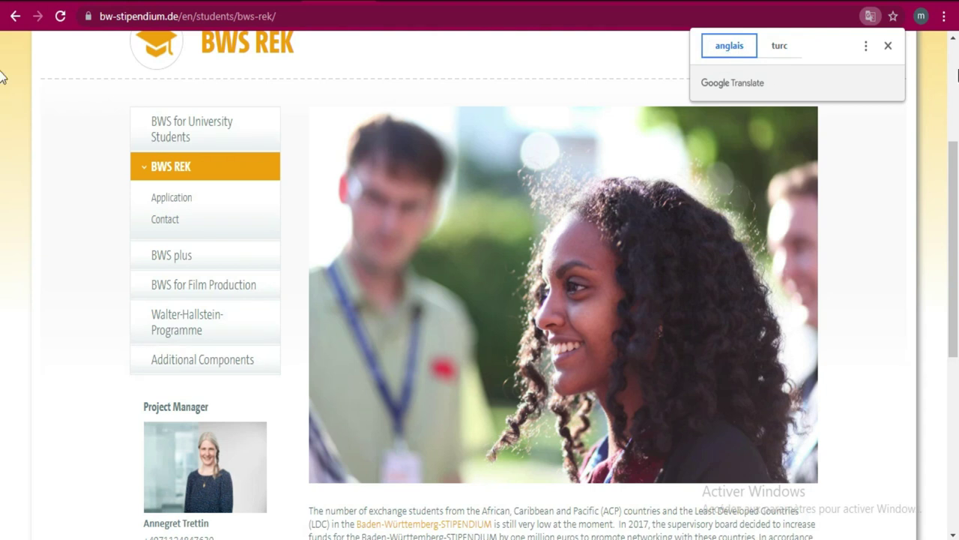
pyautogui.moveTo(958, 200); pyautogui.dragTo(958, 296)
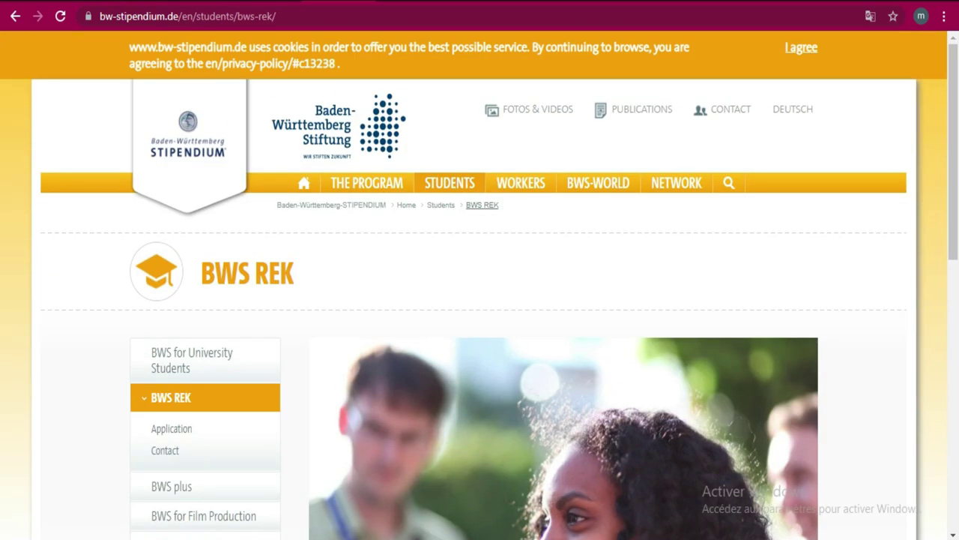
# - Return to the DAAD tab's scholarship search results and show them in English
pyautogui.click(352, 2)
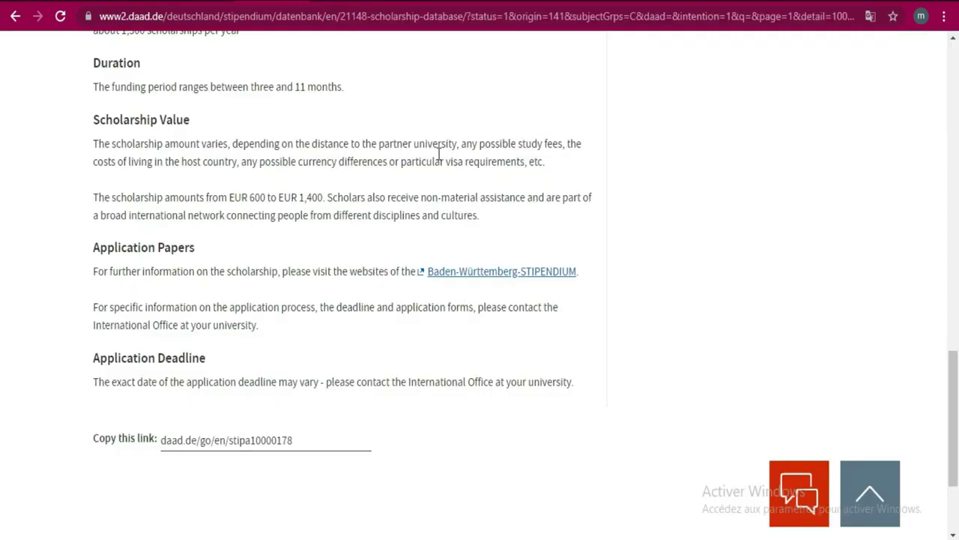
pyautogui.scroll(10, 935, 154)
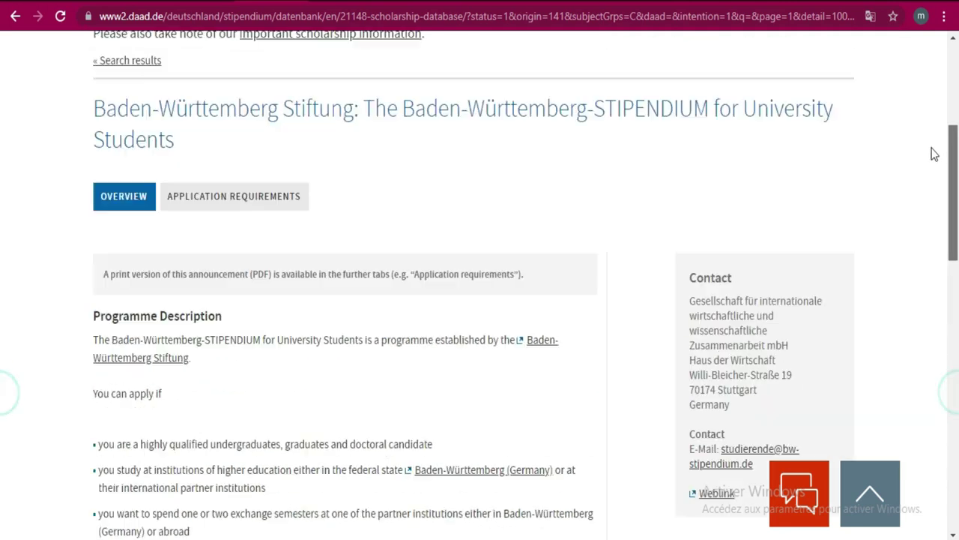
pyautogui.scroll(3, 934, 154)
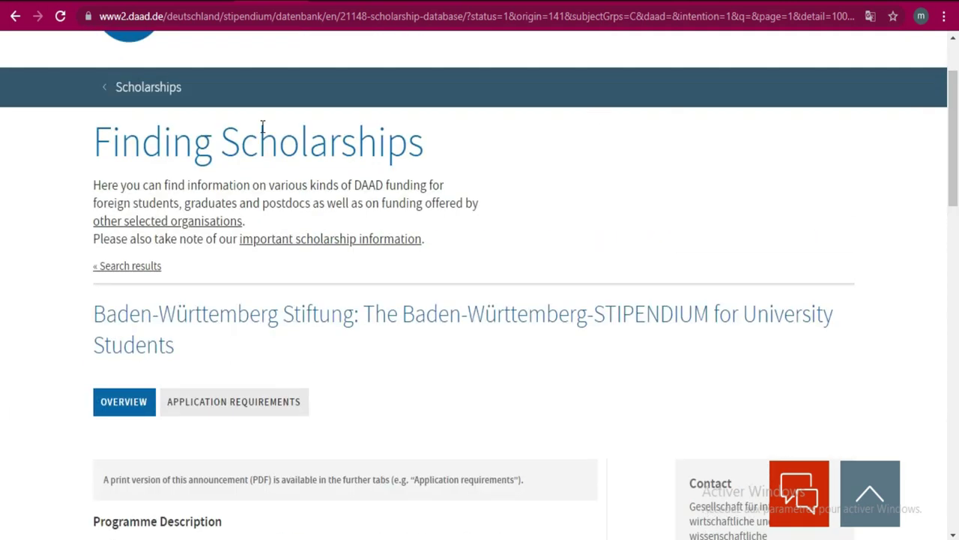
pyautogui.click(15, 22)
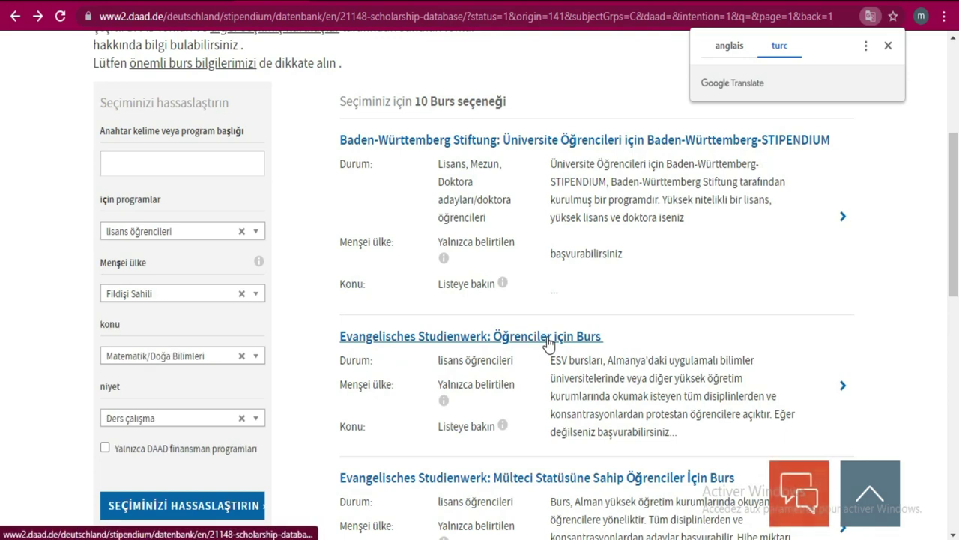
pyautogui.click(719, 54)
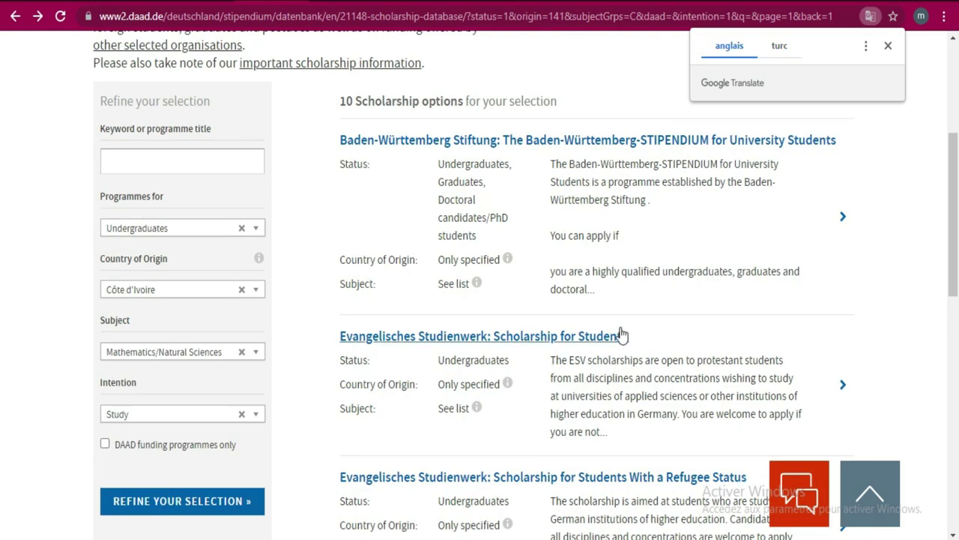
# - Scroll down the results and move to page 2 of the scholarship list
pyautogui.click(953, 196)
pyautogui.moveTo(955, 199); pyautogui.dragTo(956, 280)
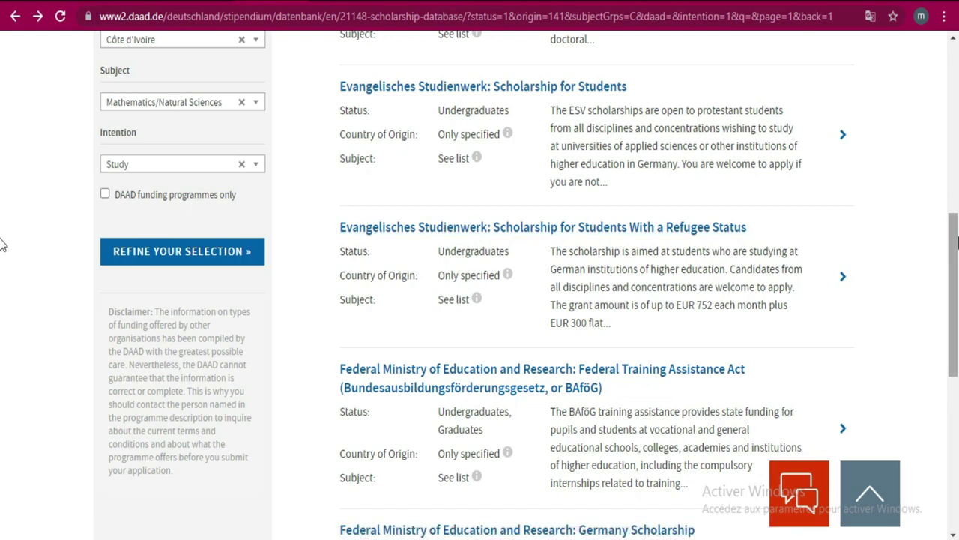
pyautogui.scroll(-1, 2, 279)
pyautogui.scroll(-3, 2, 279)
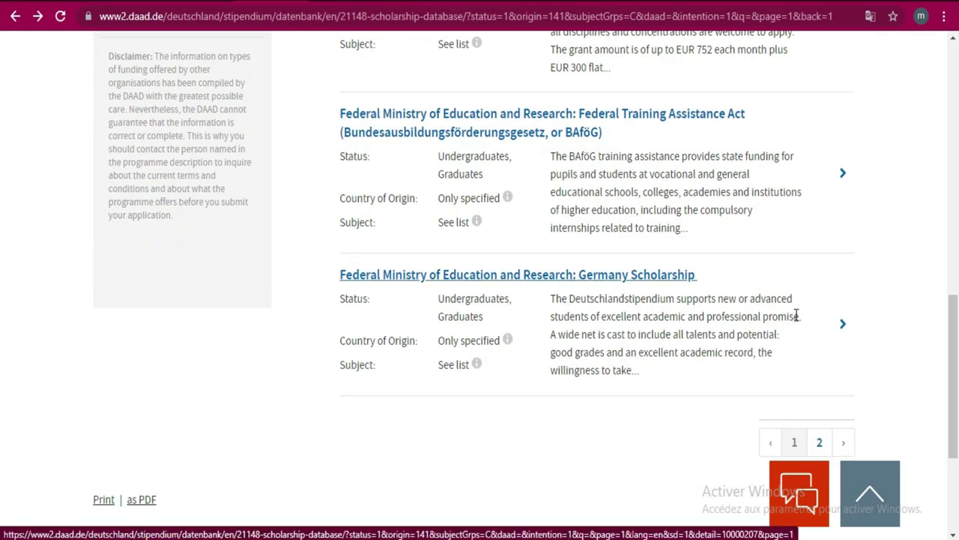
pyautogui.click(845, 444)
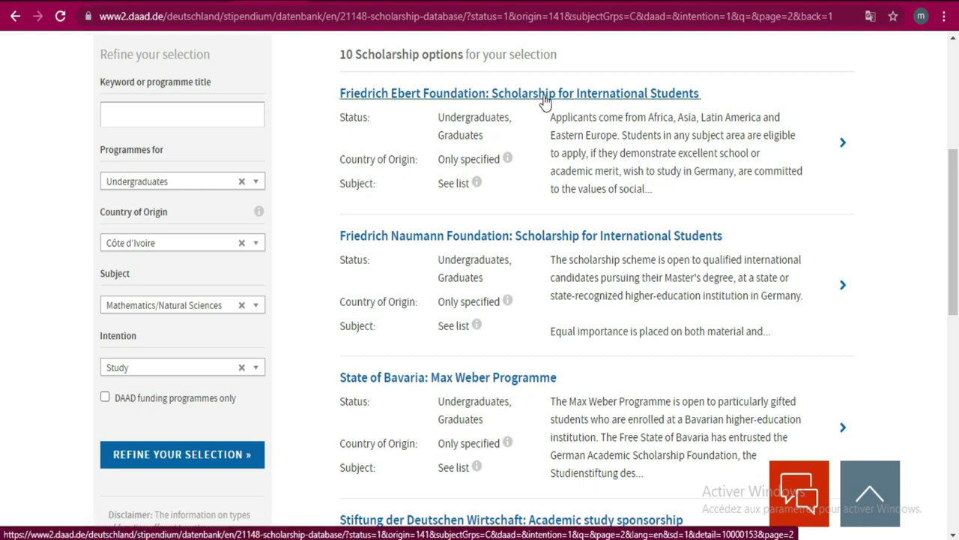
# - Open the Friedrich Ebert Foundation scholarship details and show them in English
pyautogui.click(543, 95)
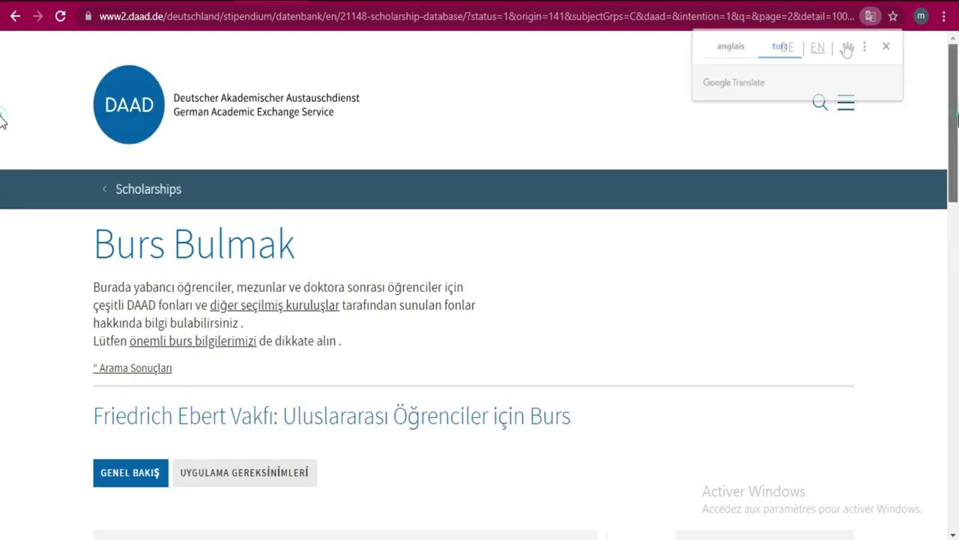
pyautogui.scroll(-5, 1, 122)
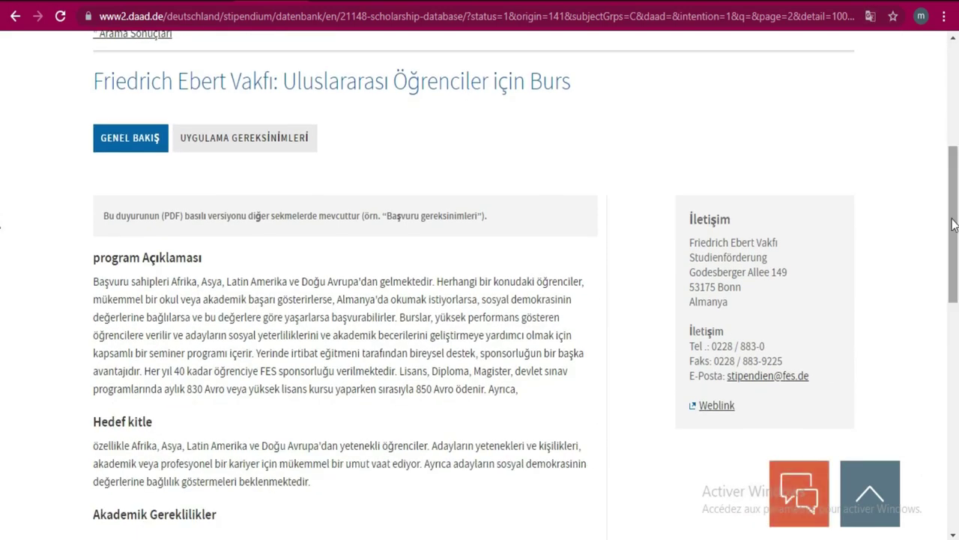
pyautogui.click(866, 21)
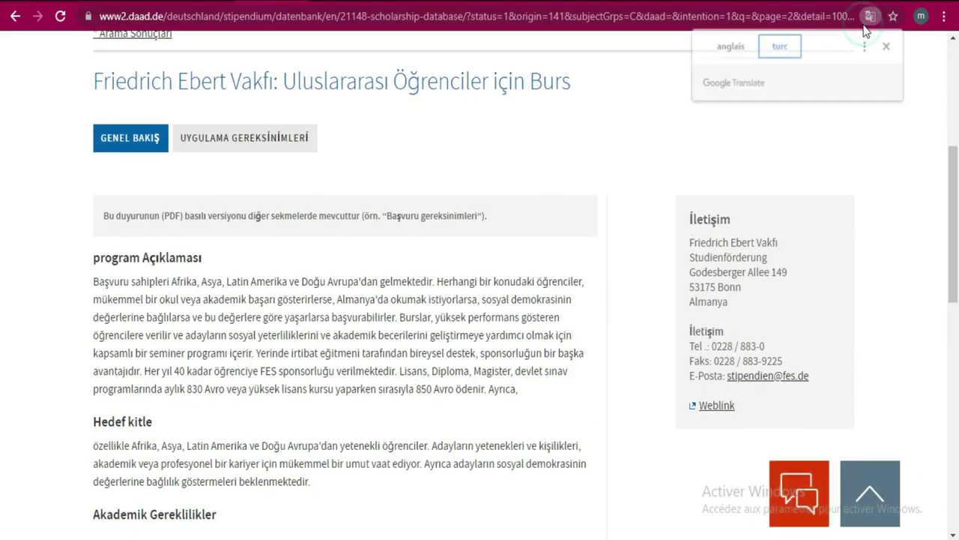
pyautogui.click(724, 51)
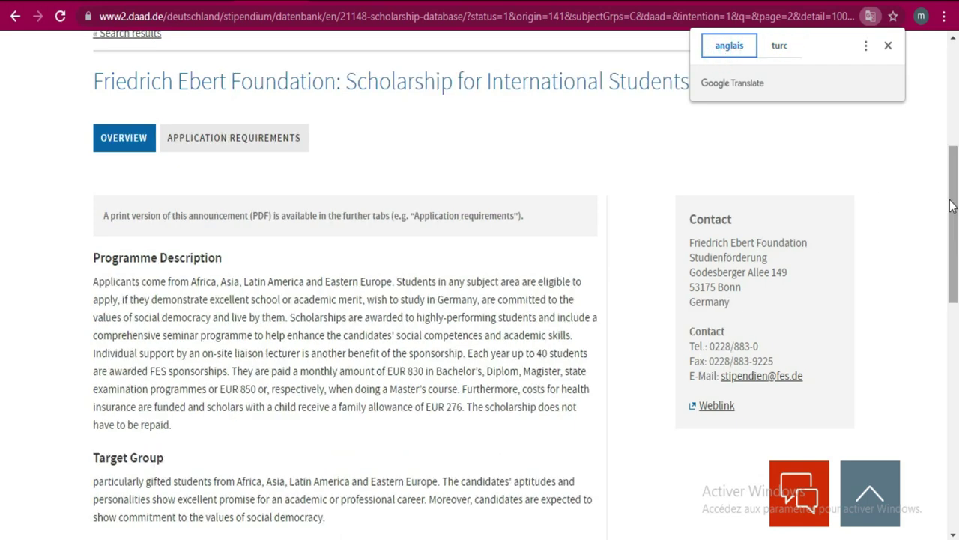
# - Review the Application Requirements tab, then return to Overview and scroll to Application Papers
pyautogui.scroll(-4, 2, 225)
pyautogui.scroll(-3, 1, 281)
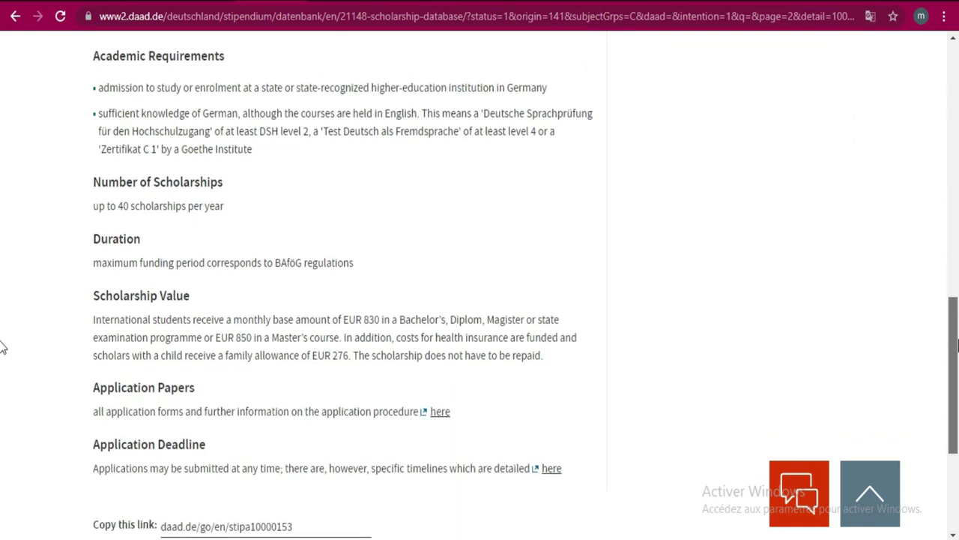
pyautogui.scroll(-3, 1, 343)
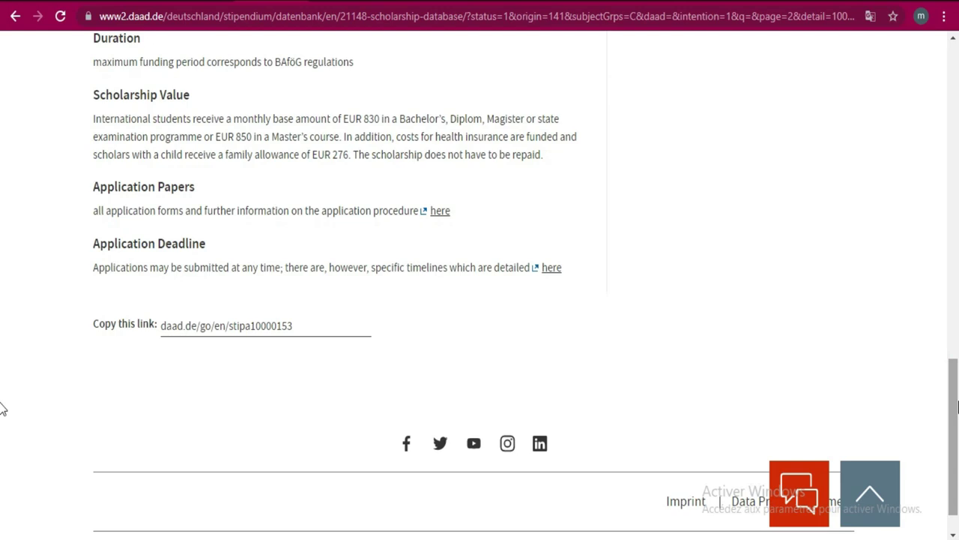
pyautogui.scroll(7, 1, 337)
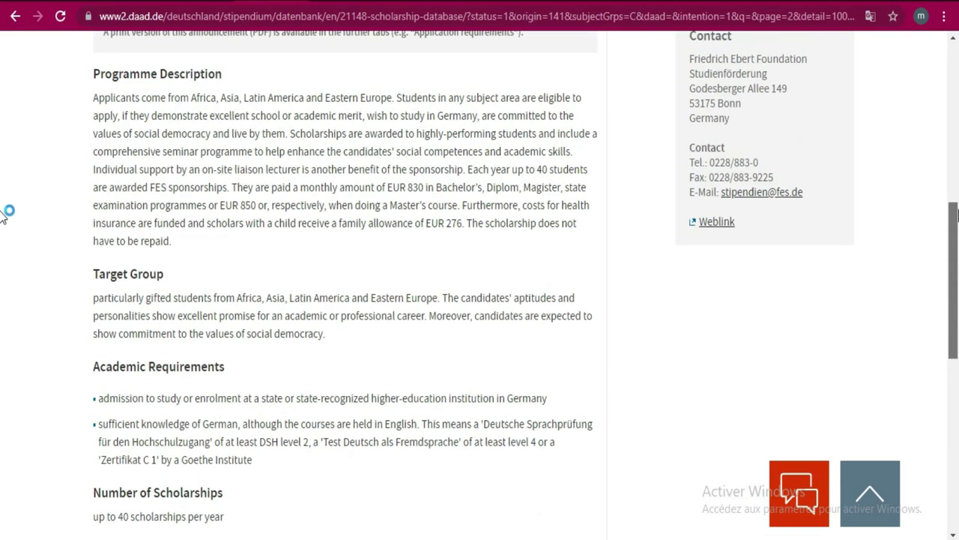
pyautogui.scroll(2, 2, 210)
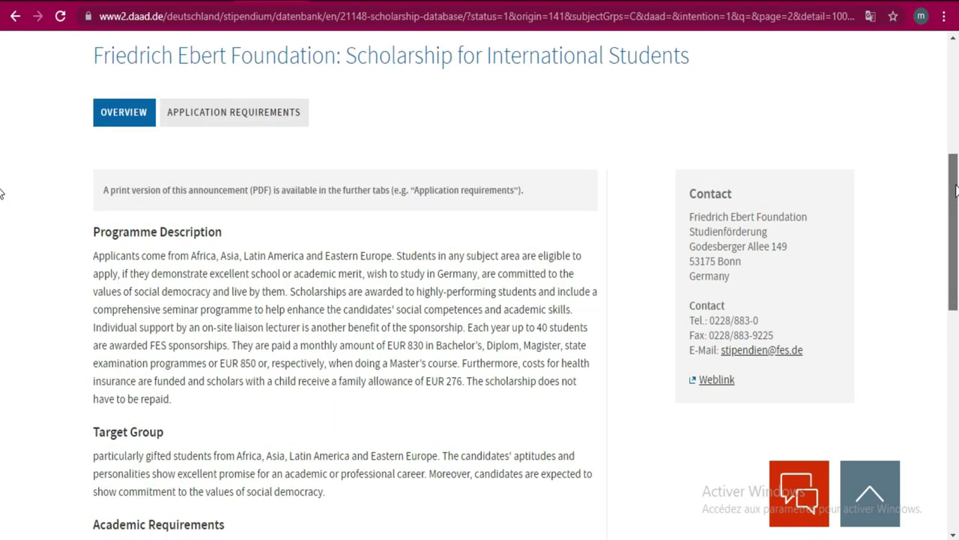
pyautogui.scroll(-1, 2, 193)
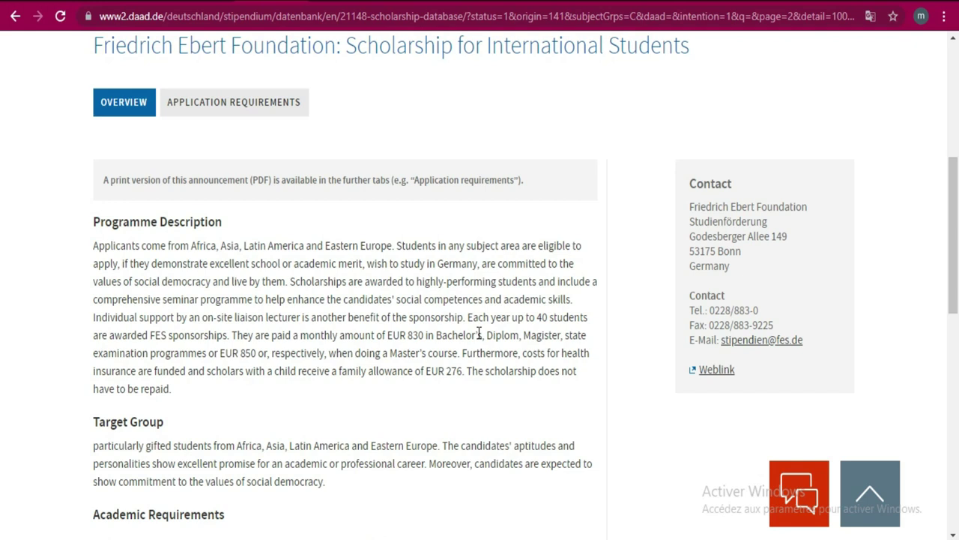
pyautogui.click(205, 109)
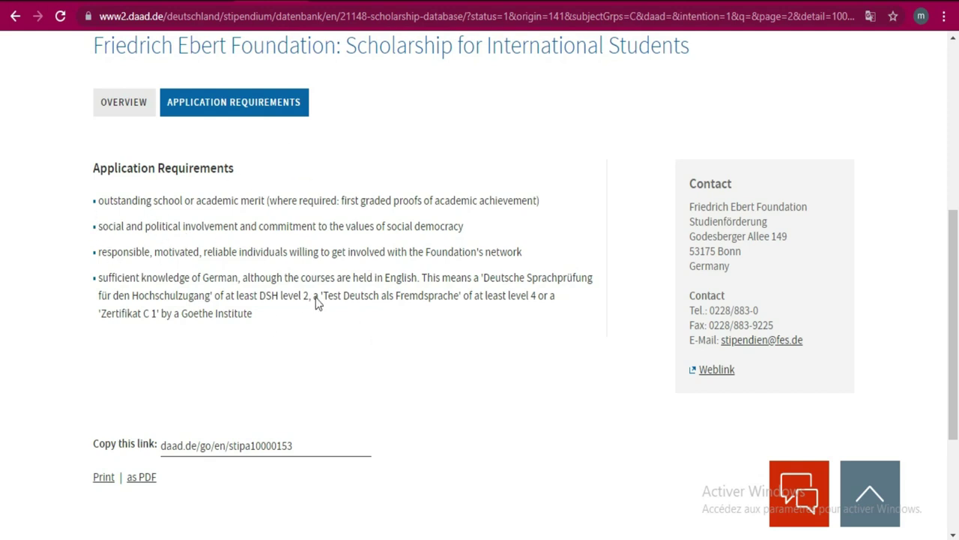
pyautogui.click(141, 107)
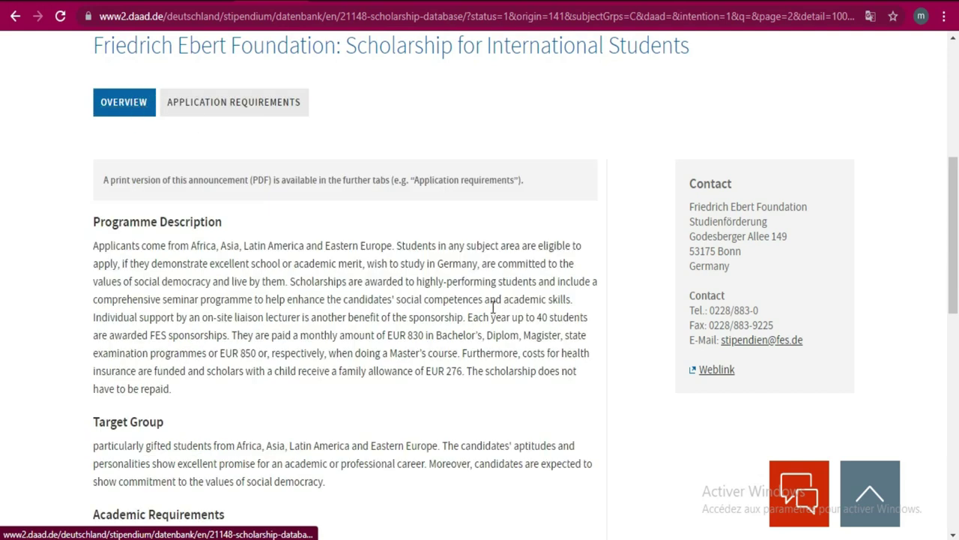
pyautogui.moveTo(954, 193); pyautogui.dragTo(2, 392)
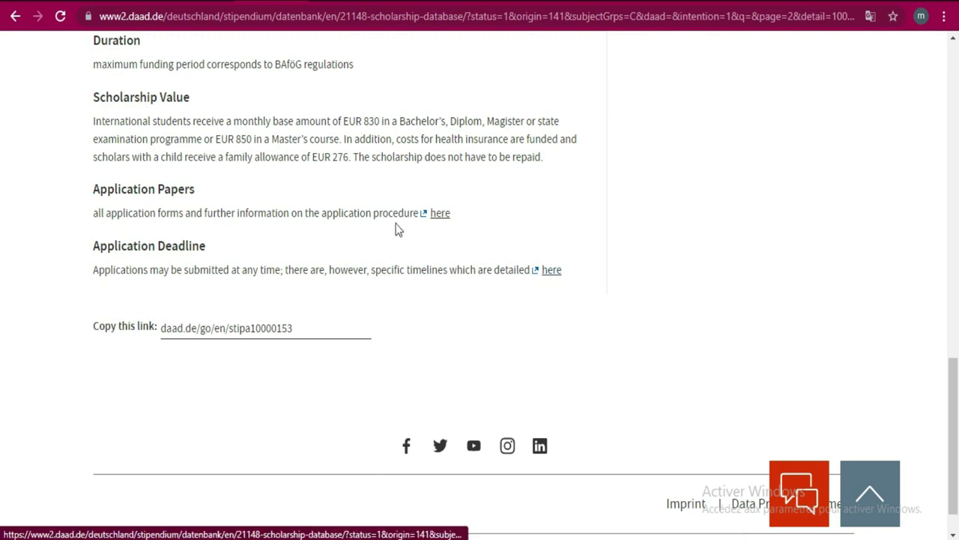
# - Open the application process page via the 'here' link, translate it into French, and scroll to its steps
pyautogui.click(442, 214)
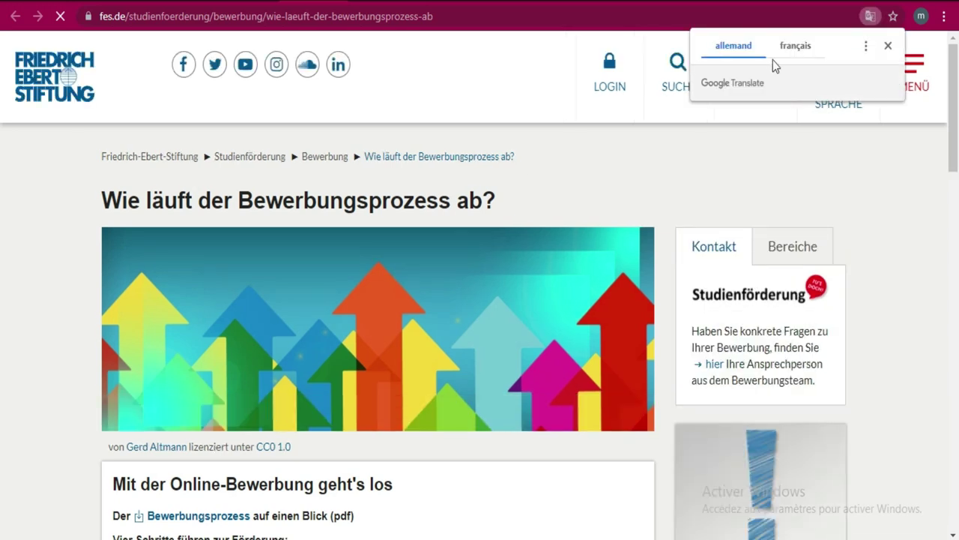
pyautogui.click(794, 48)
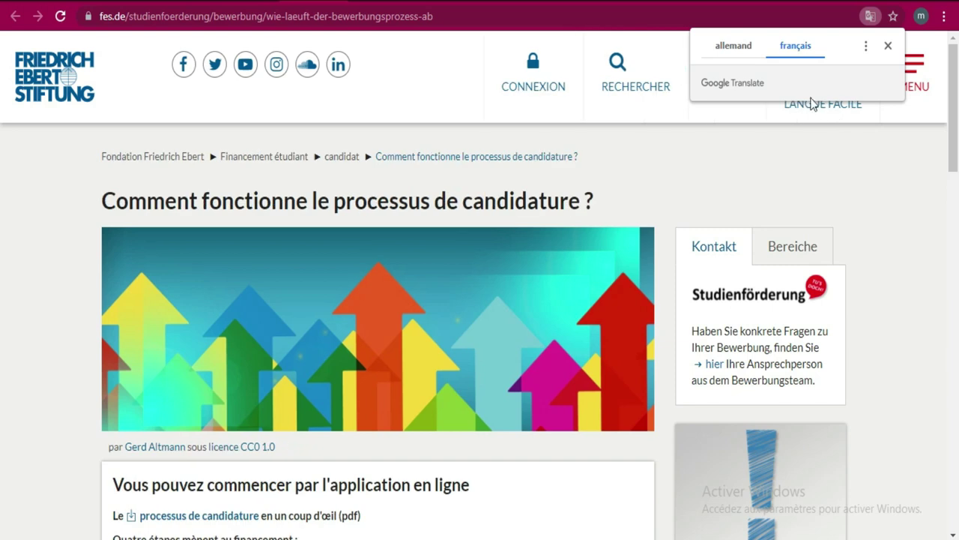
pyautogui.click(2, 136)
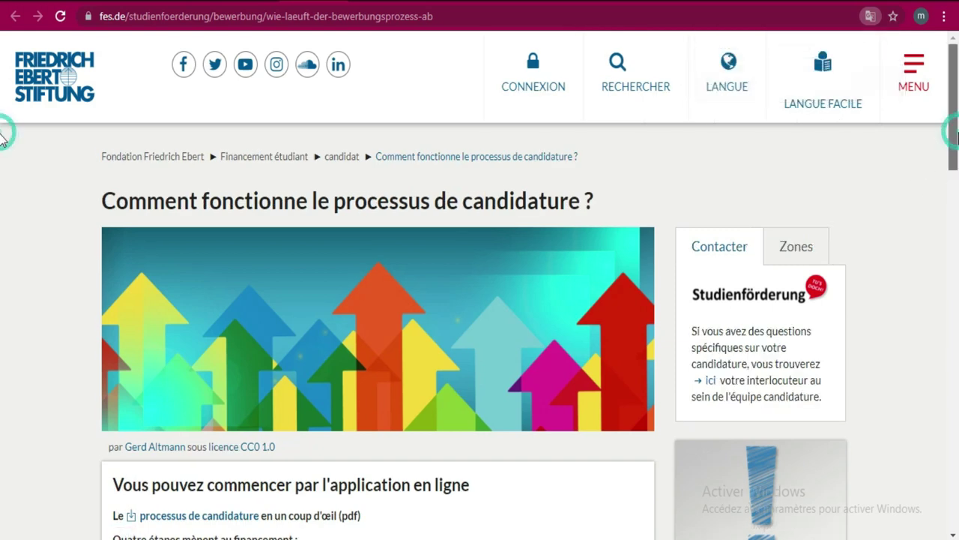
pyautogui.scroll(-1, 1, 150)
pyautogui.scroll(-2, 2, 162)
pyautogui.scroll(3, 953, 135)
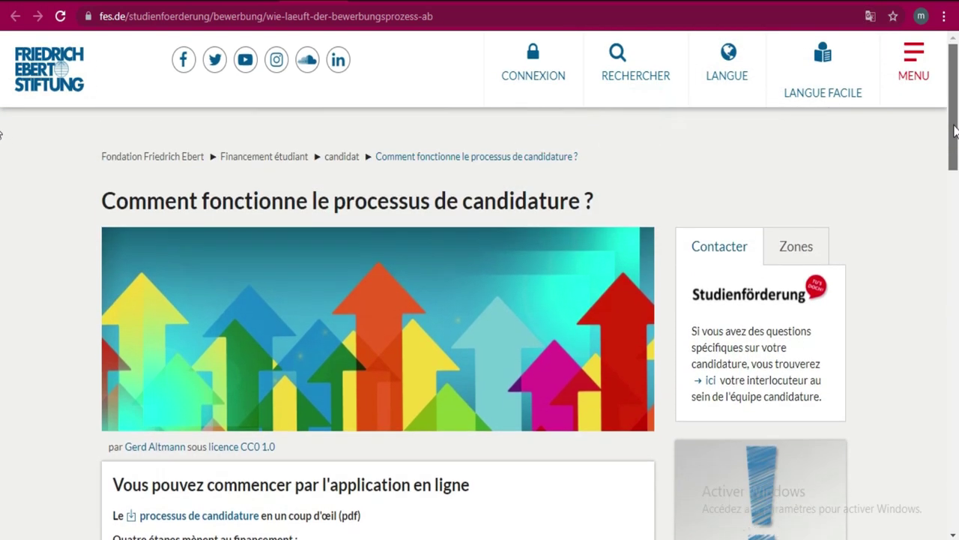
pyautogui.moveTo(956, 136); pyautogui.dragTo(957, 212)
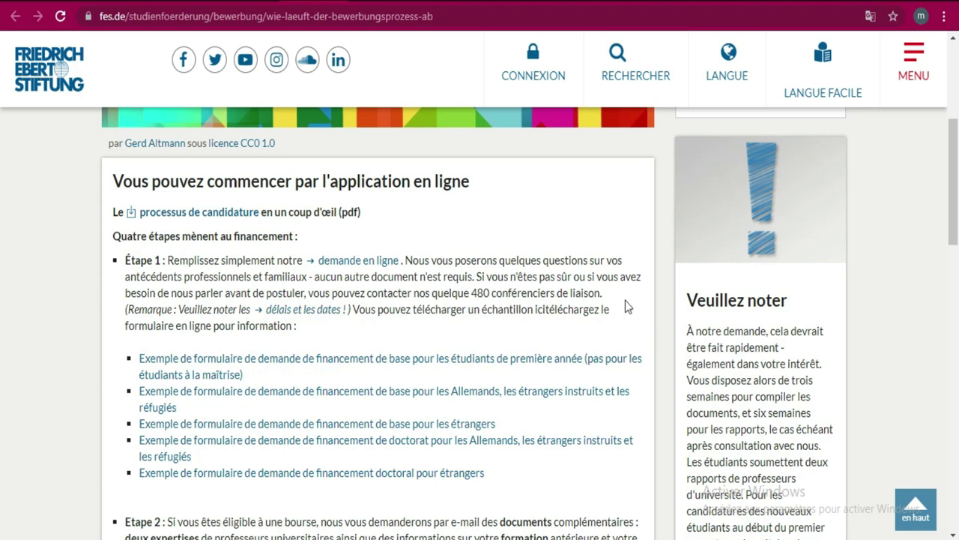
pyautogui.scroll(-2, 2, 187)
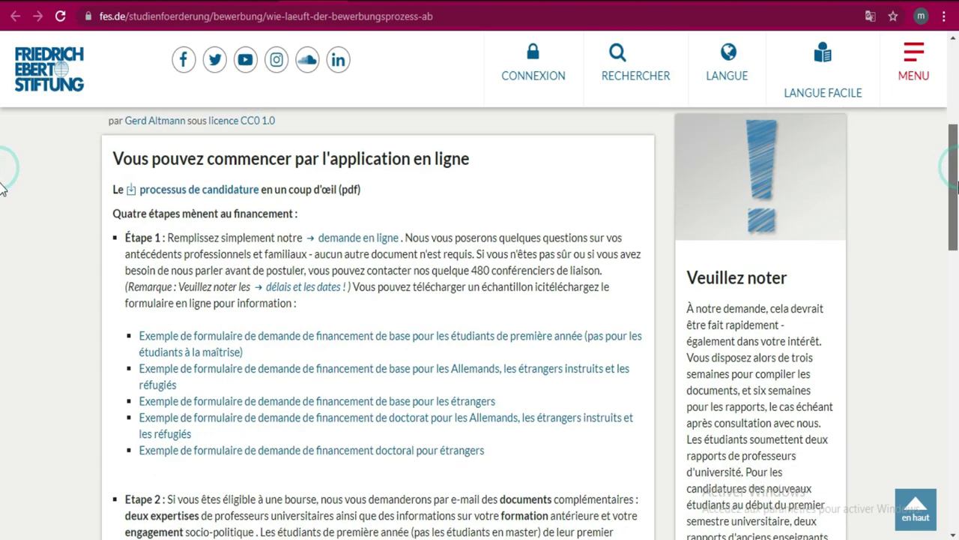
pyautogui.scroll(2, 2, 195)
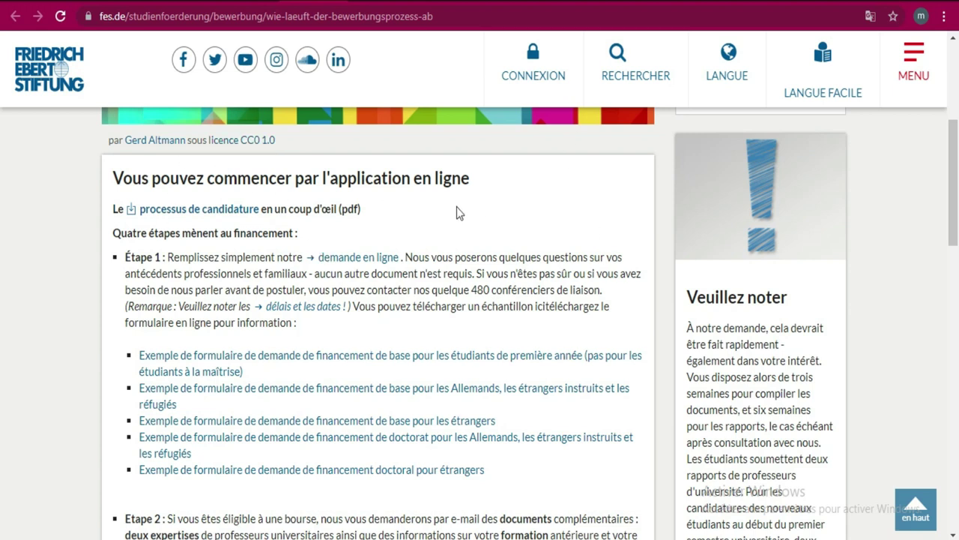
pyautogui.scroll(-3, 2, 180)
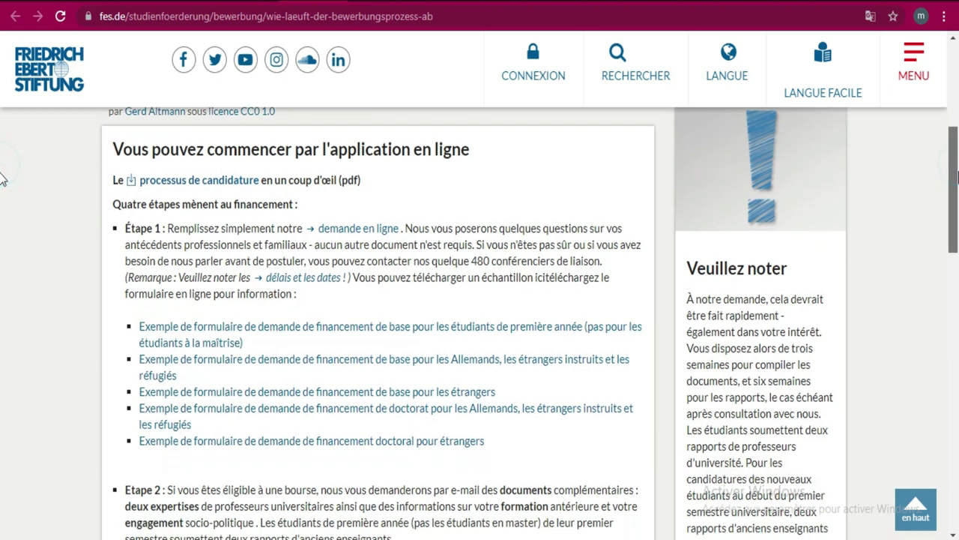
pyautogui.scroll(-1, 3, 225)
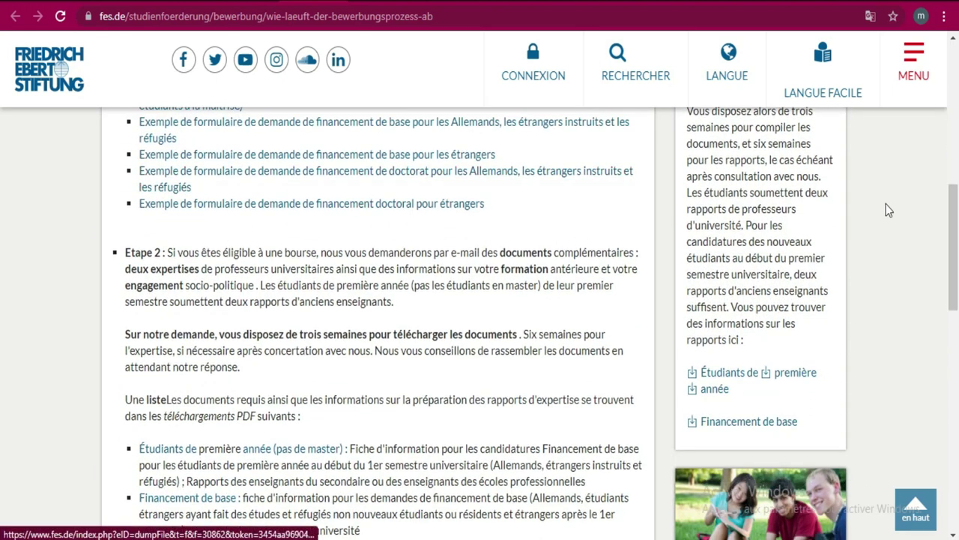
pyautogui.scroll(3, 2, 231)
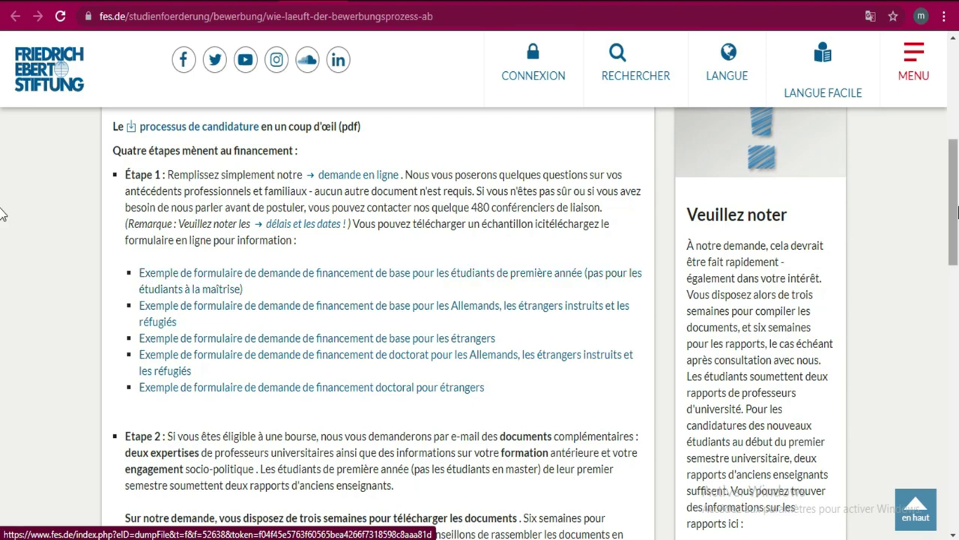
pyautogui.scroll(-1, 2, 225)
pyautogui.scroll(-2, 2, 231)
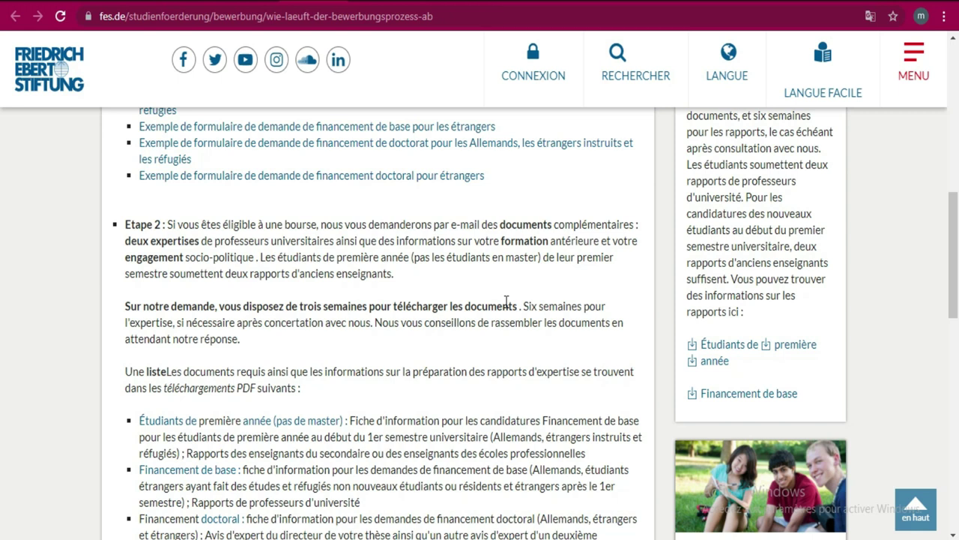
pyautogui.moveTo(950, 262); pyautogui.dragTo(949, 196)
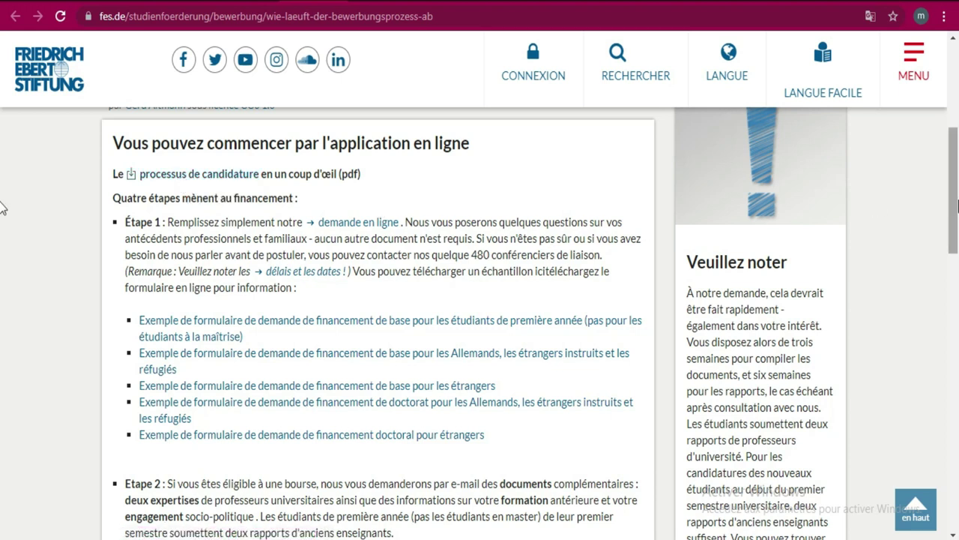
pyautogui.scroll(-5, 2, 208)
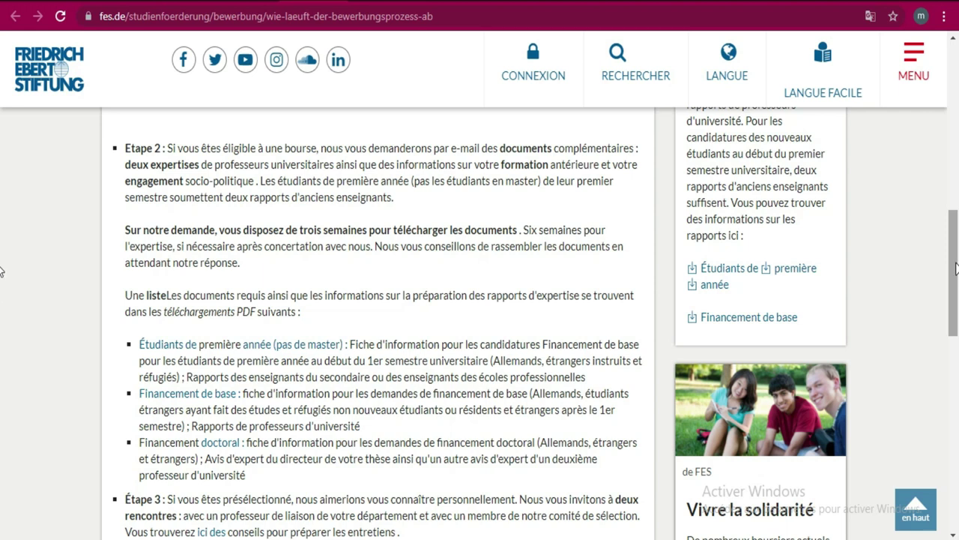
pyautogui.scroll(-2, 1, 271)
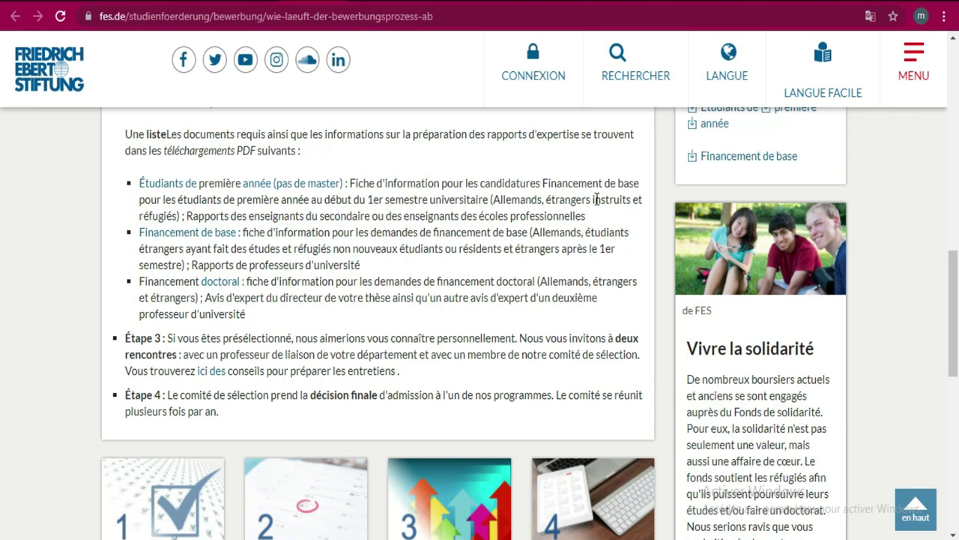
pyautogui.click(628, 212)
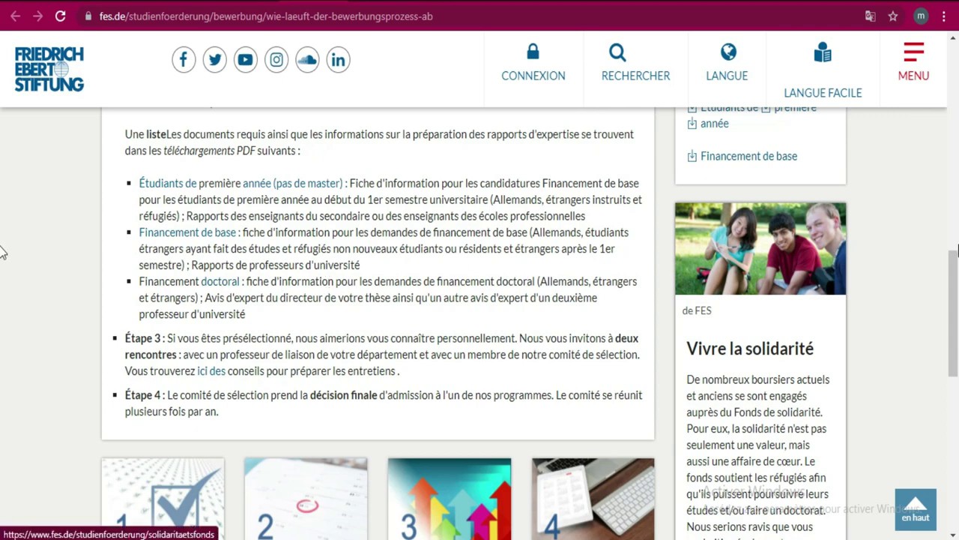
pyautogui.scroll(5, 2, 281)
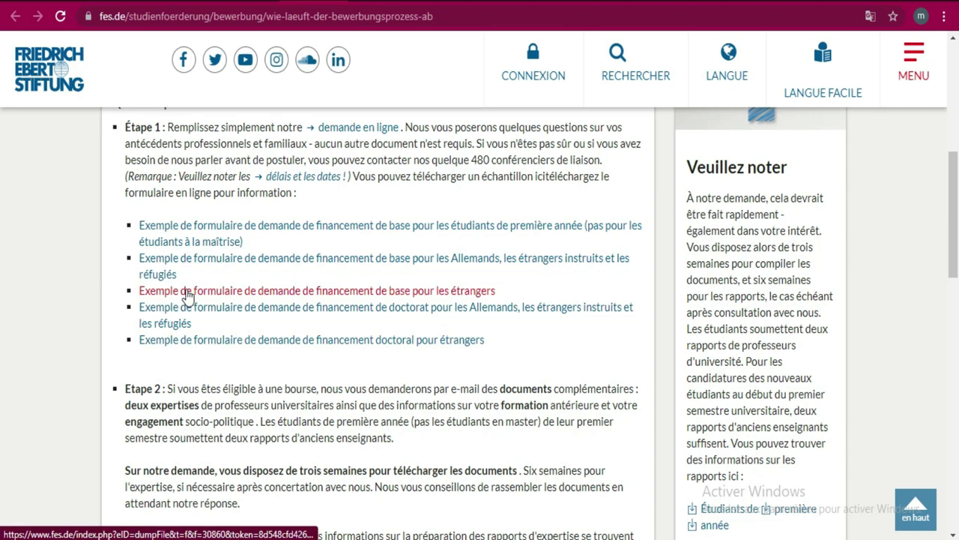
pyautogui.click(411, 291)
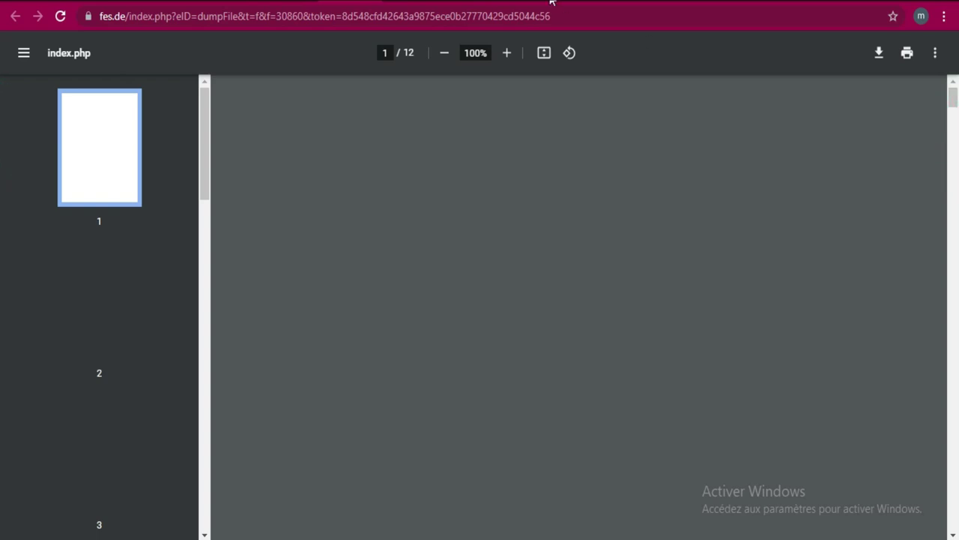
pyautogui.click(297, 2)
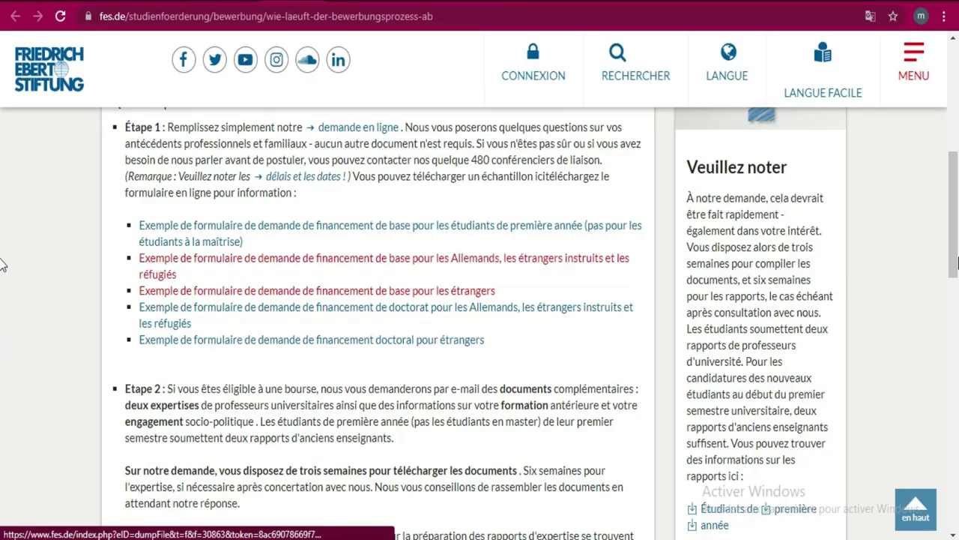
pyautogui.scroll(-1, 2, 299)
pyautogui.scroll(-2, 3, 304)
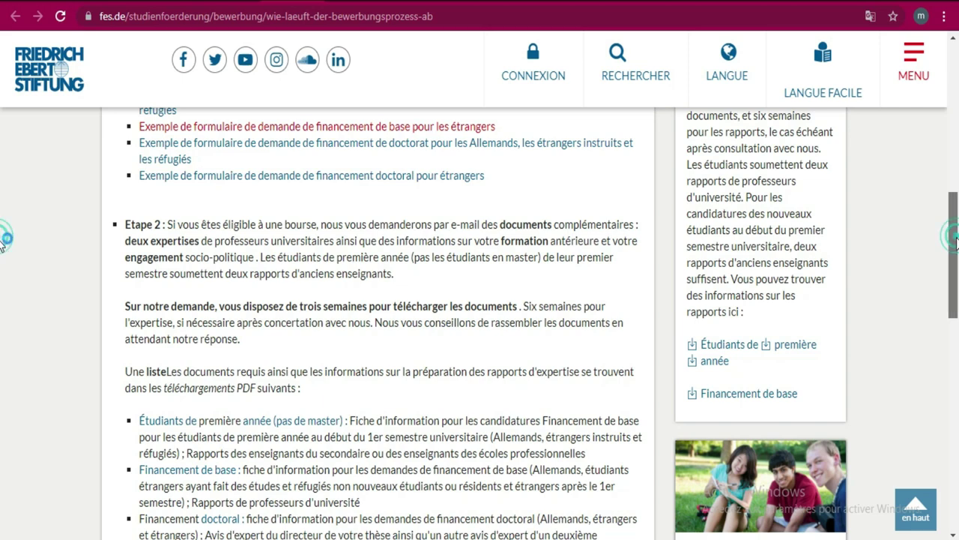
pyautogui.scroll(-2, 2, 247)
pyautogui.scroll(-2, 3, 269)
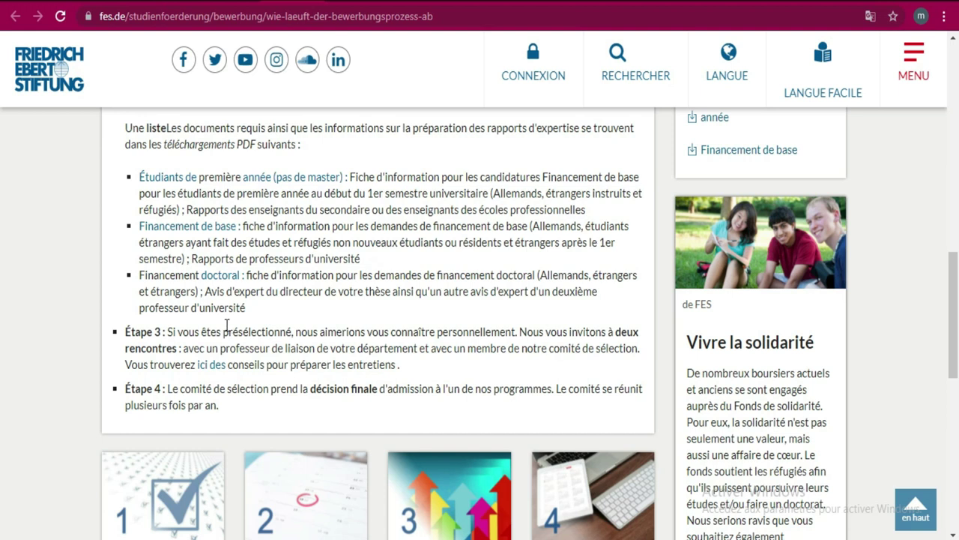
pyautogui.moveTo(237, 226); pyautogui.dragTo(319, 258)
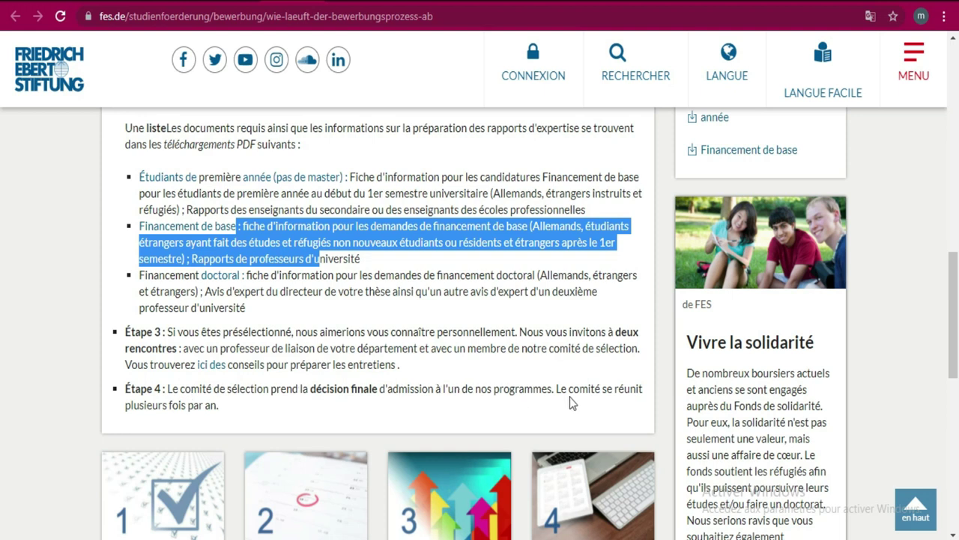
pyautogui.moveTo(957, 253); pyautogui.dragTo(957, 341)
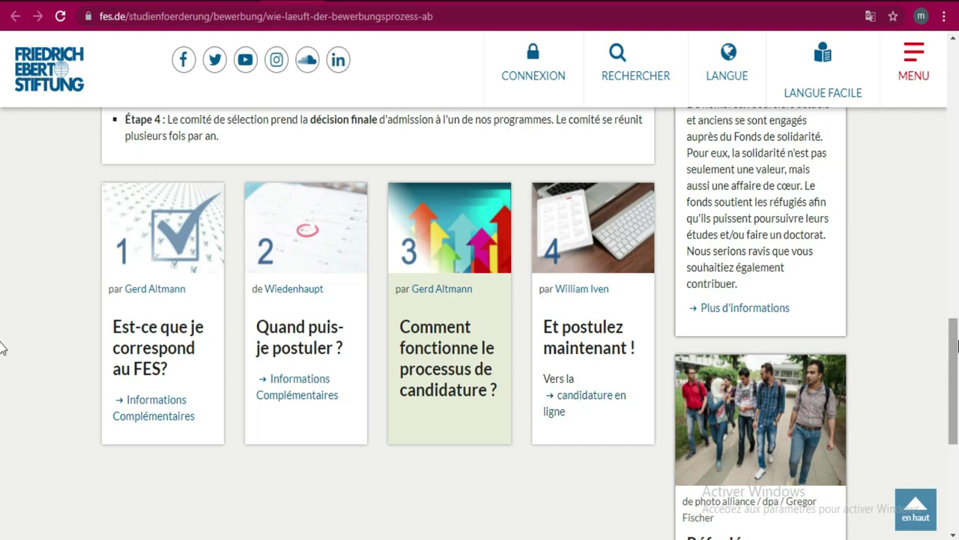
pyautogui.scroll(1, 2, 343)
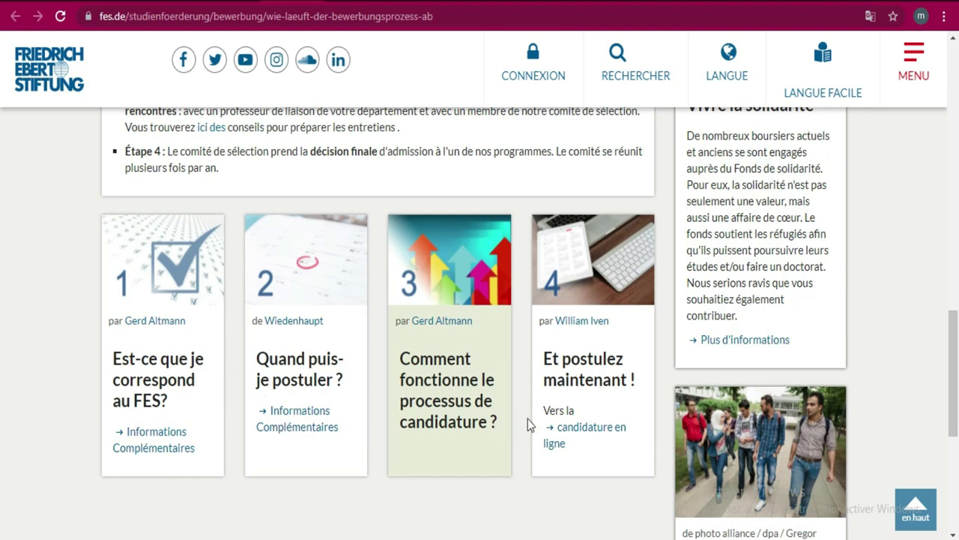
# - Open the 'candidature en ligne' page and scroll to 'Formulaire de demande - connexion'
pyautogui.click(605, 441)
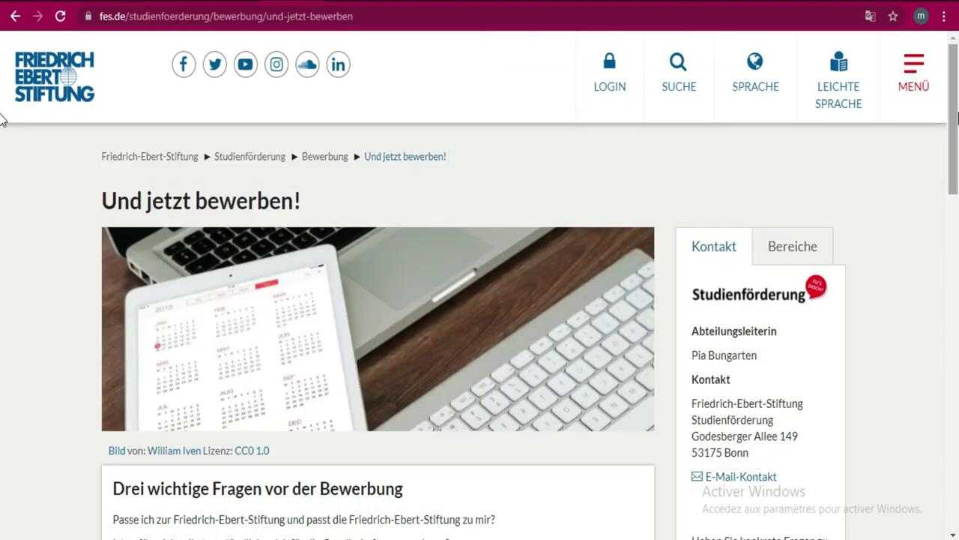
pyautogui.scroll(-5, 2, 150)
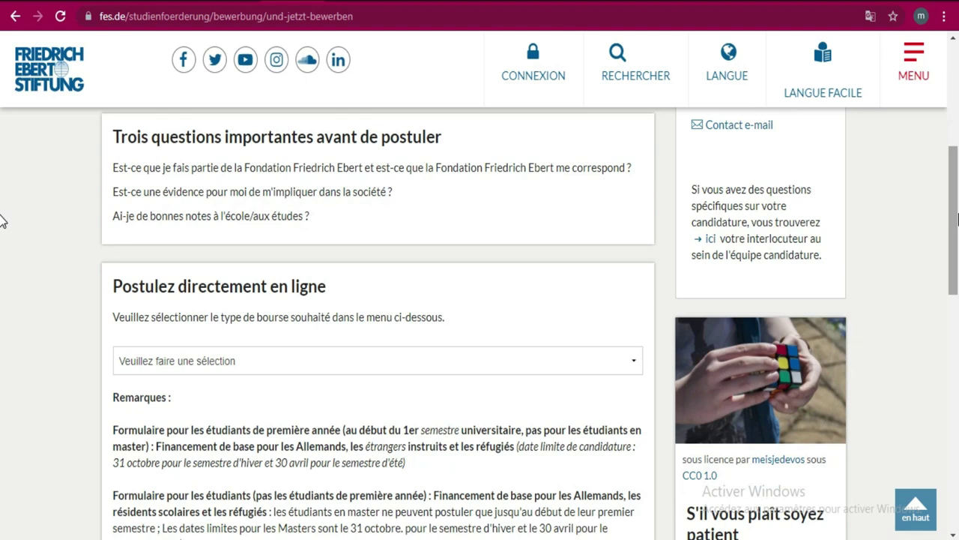
pyautogui.scroll(-2, 2, 225)
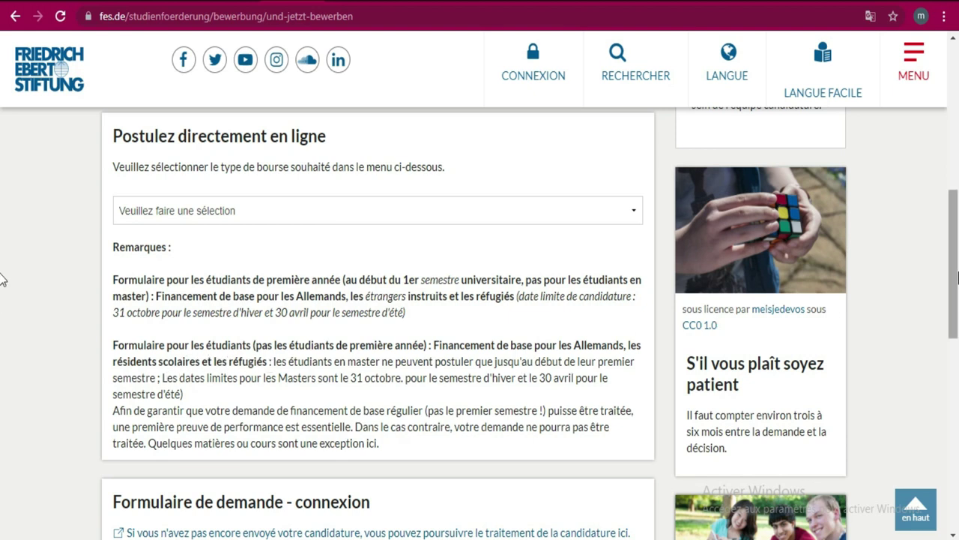
pyautogui.scroll(-4, 2, 266)
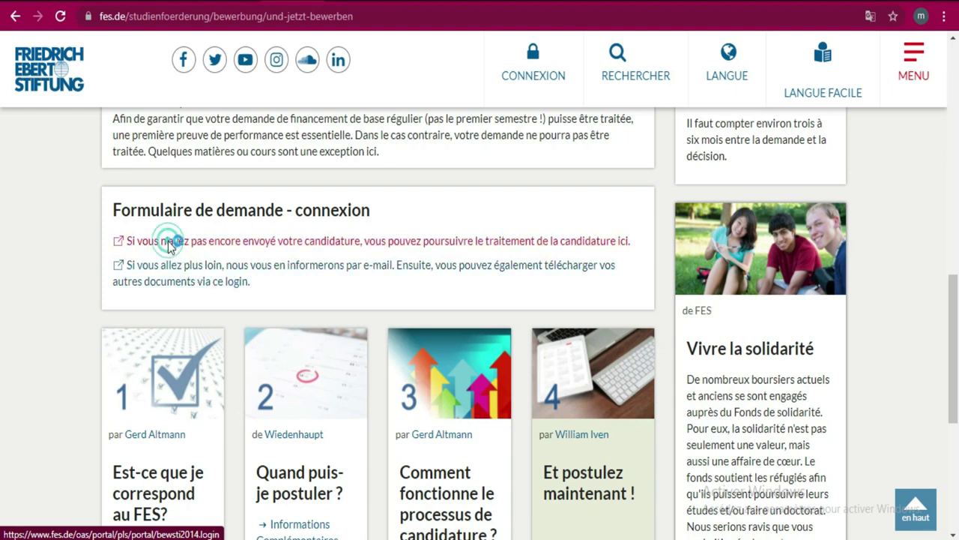
# - Open the application-form login page, translate it into French, then return to the application page
pyautogui.click(170, 244)
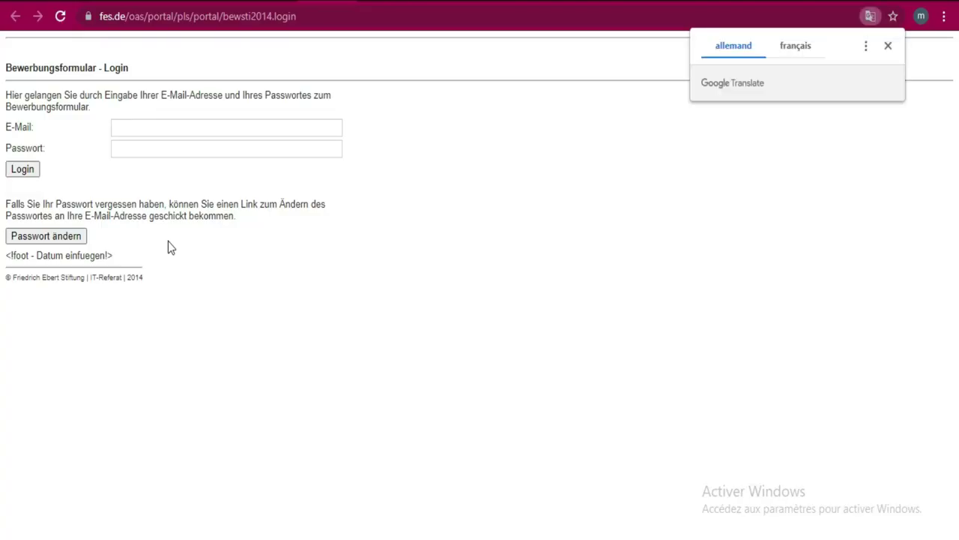
pyautogui.click(798, 53)
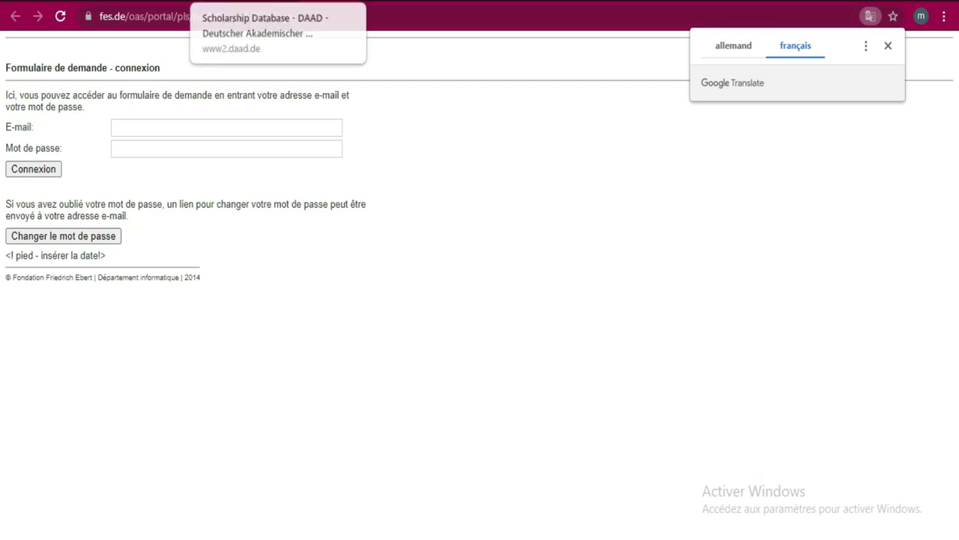
pyautogui.hotkey('ctrl', 'Tab')
pyautogui.hotkey('ctrl', 'Tab')
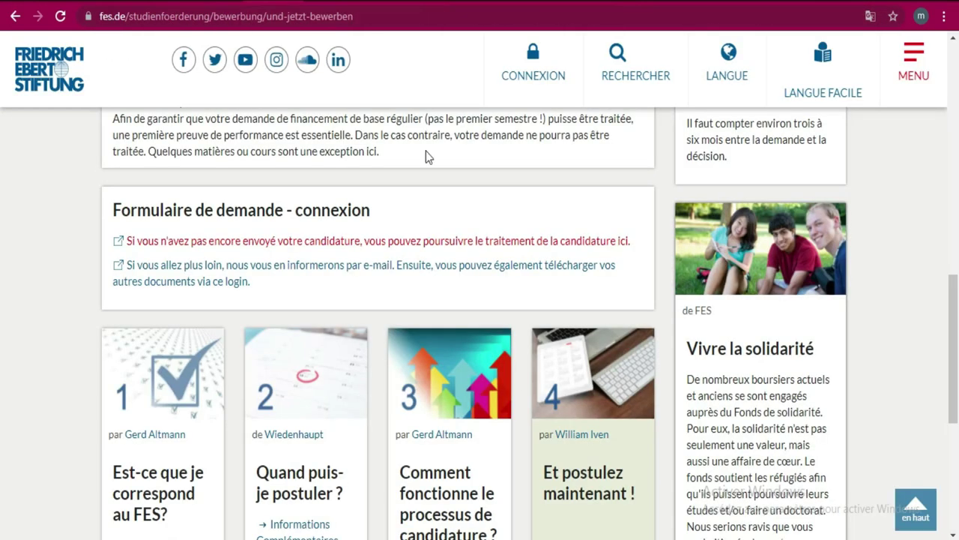
# - Return to the top of the application page and open the CONNEXION sign-in panel
pyautogui.moveTo(958, 307); pyautogui.dragTo(954, 43)
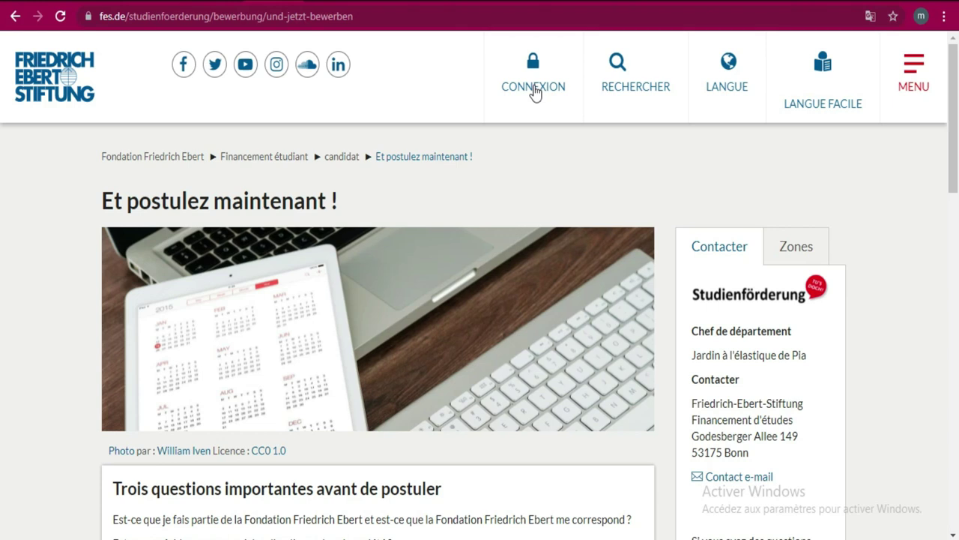
pyautogui.click(534, 89)
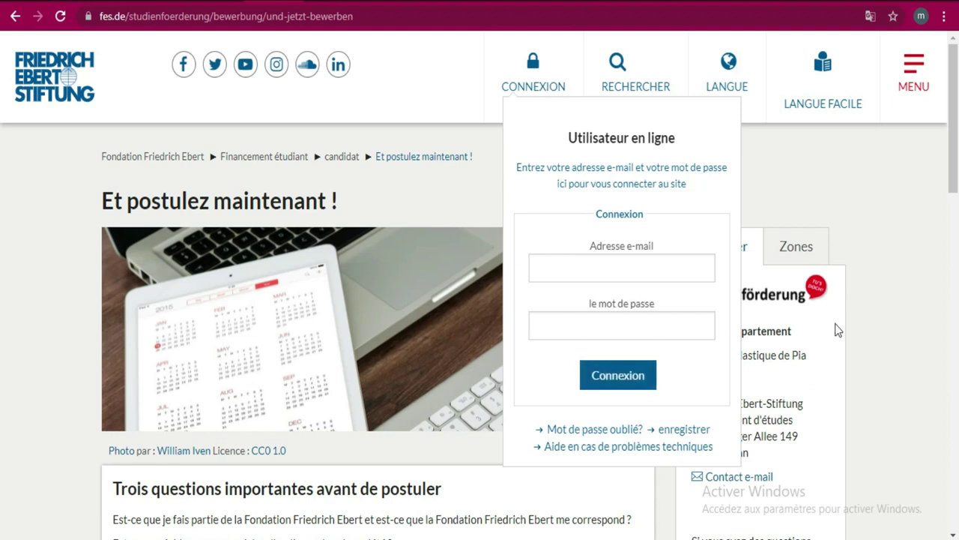
# - Scroll the 'Utilisateur en ligne' panel slightly to reveal its 'enregistrer' link
pyautogui.scroll(-3, 2, 194)
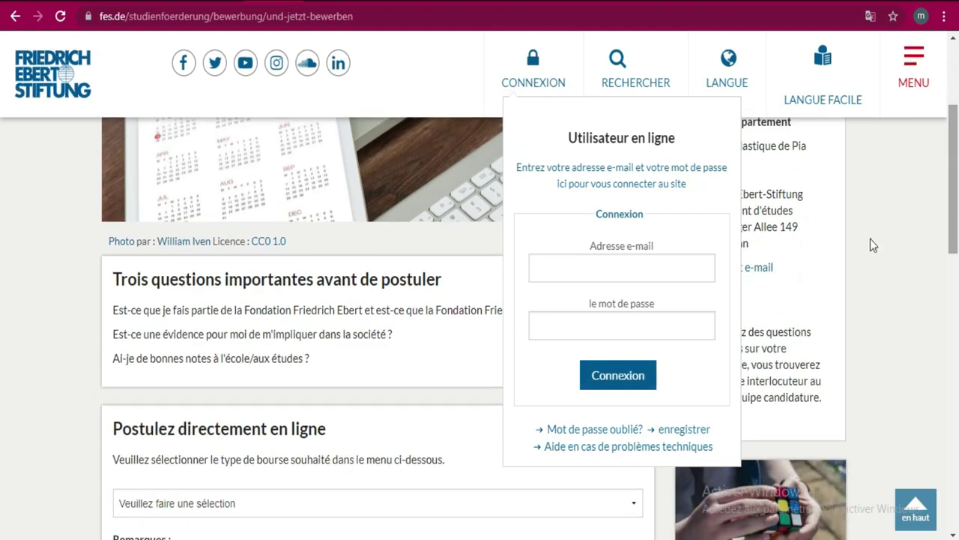
# - Choose 'enregistrer', tick the terms and data-protection acceptance, and continue to the form
pyautogui.click(693, 432)
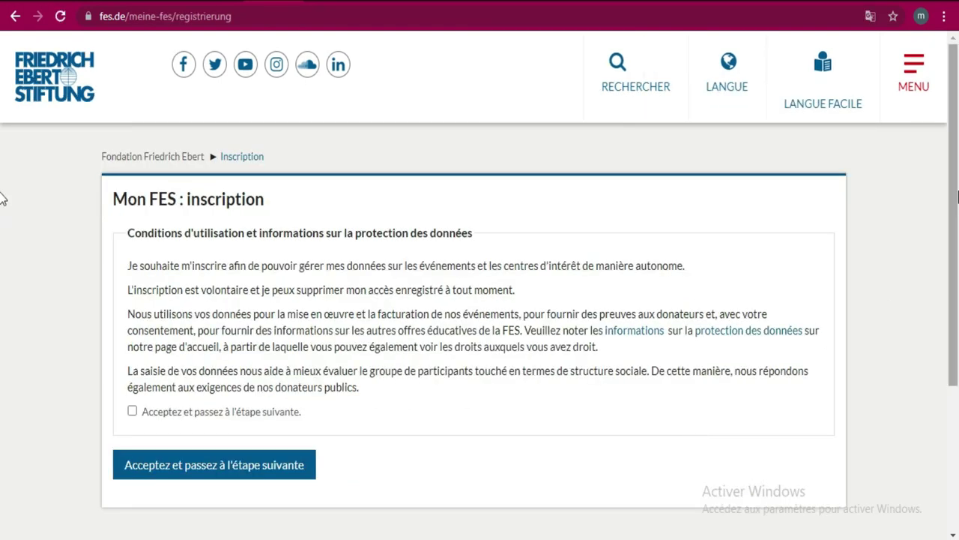
pyautogui.scroll(-2, 3, 232)
pyautogui.scroll(2, 2, 272)
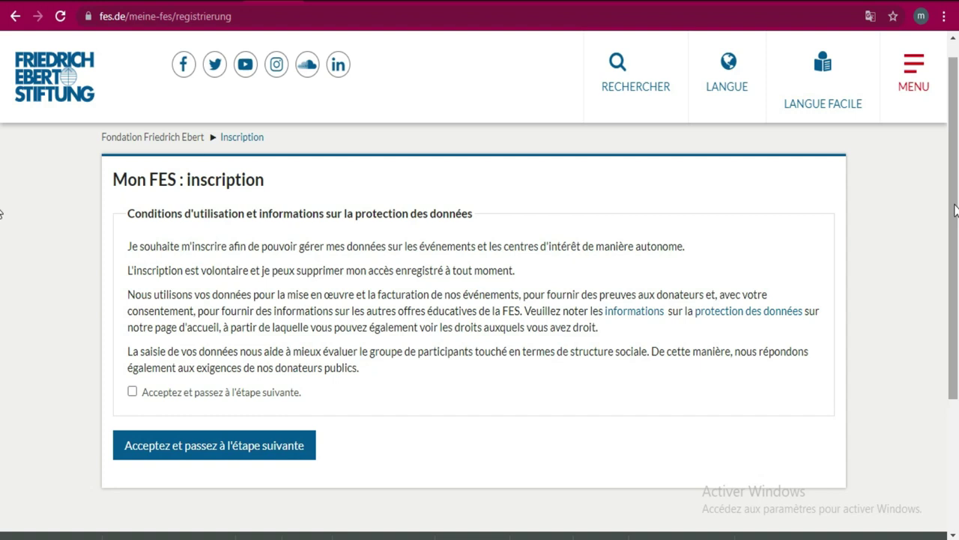
pyautogui.scroll(-1, 1, 239)
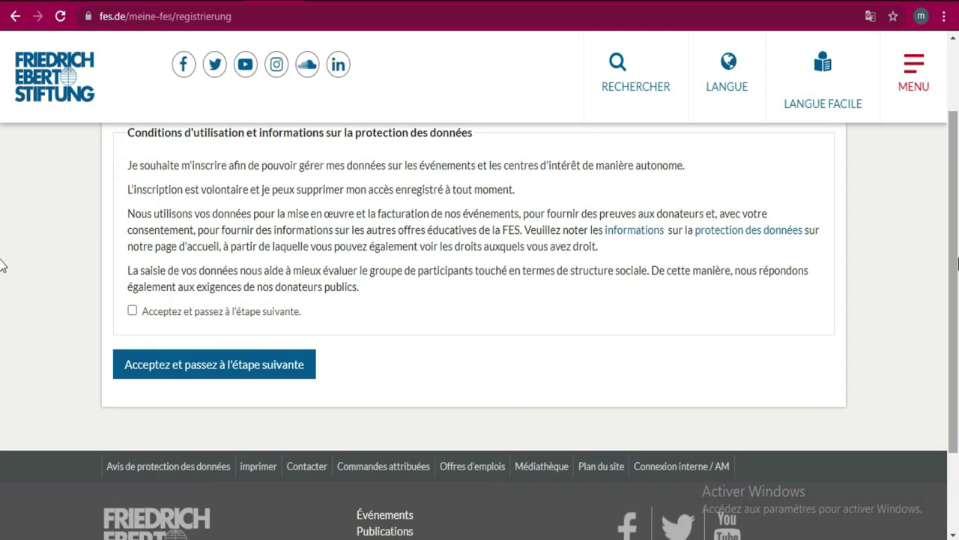
pyautogui.click(133, 309)
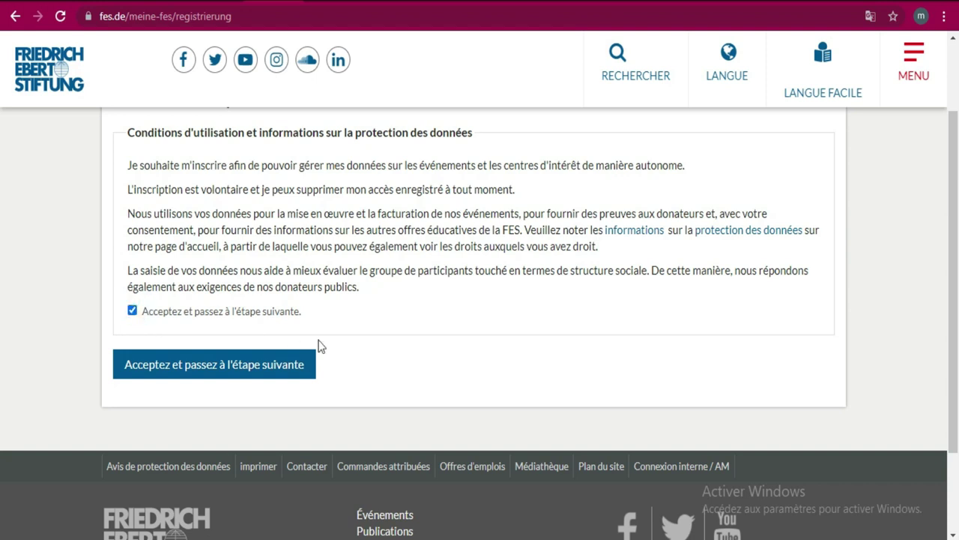
pyautogui.click(278, 364)
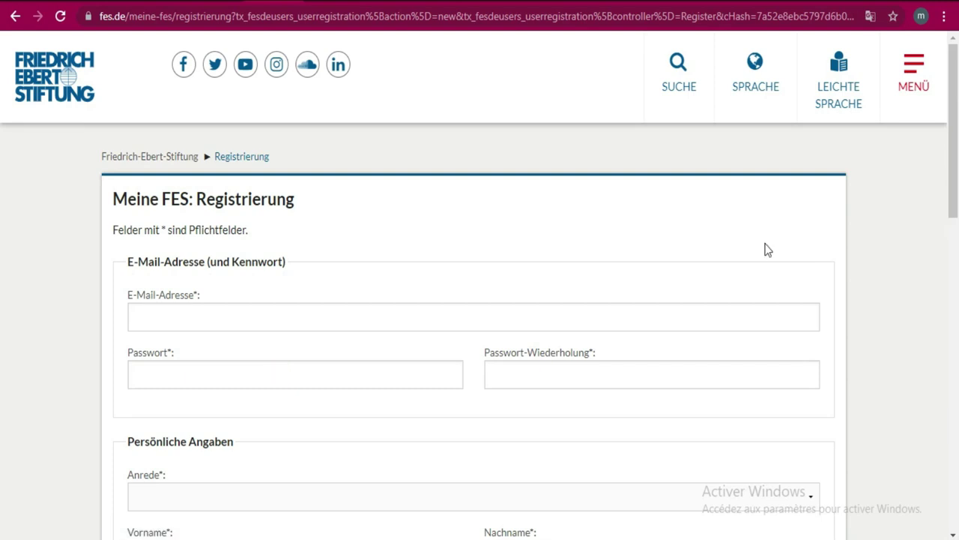
# - Translate the German 'Meine FES: Registrierung' form into French with Google Translate
pyautogui.moveTo(958, 124); pyautogui.dragTo(958, 150)
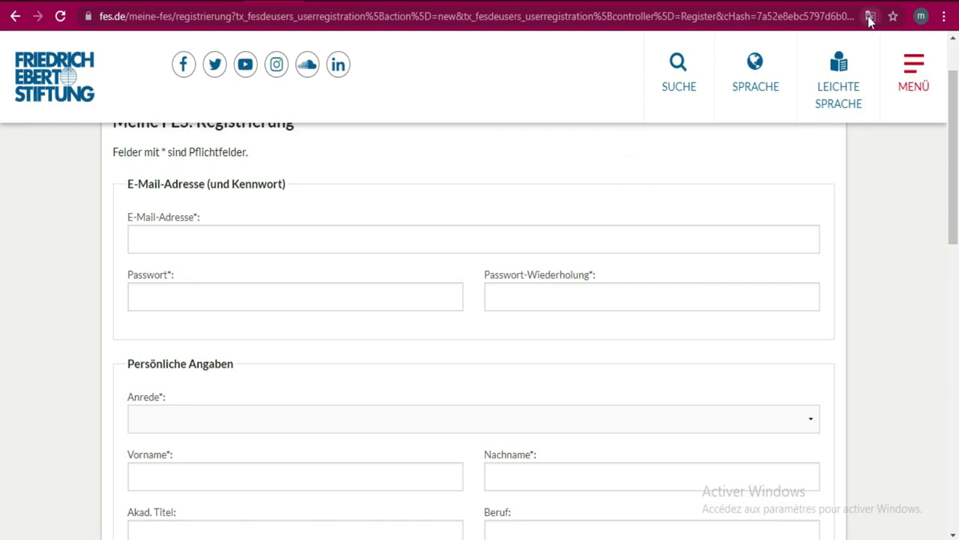
pyautogui.click(870, 16)
pyautogui.click(797, 47)
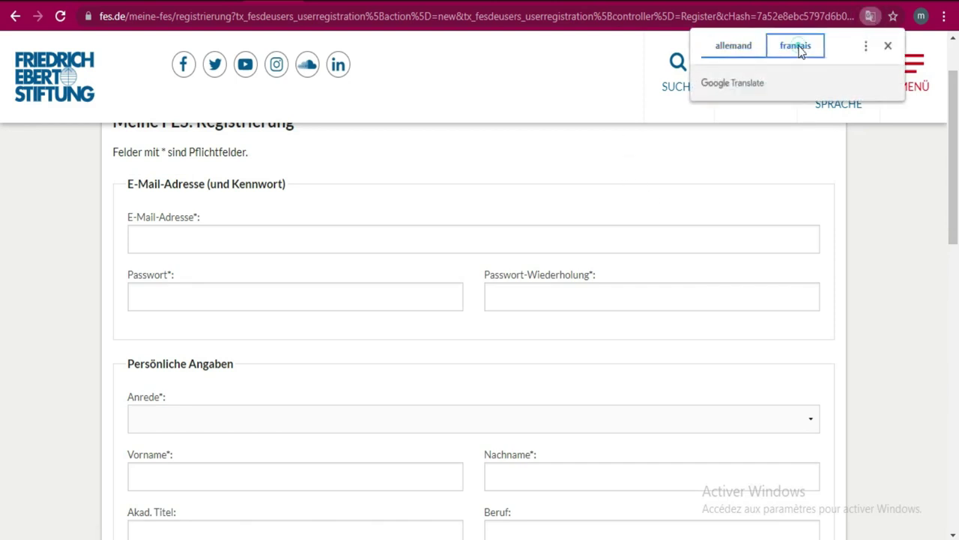
pyautogui.moveTo(958, 141); pyautogui.dragTo(958, 165)
pyautogui.scroll(1, 2, 150)
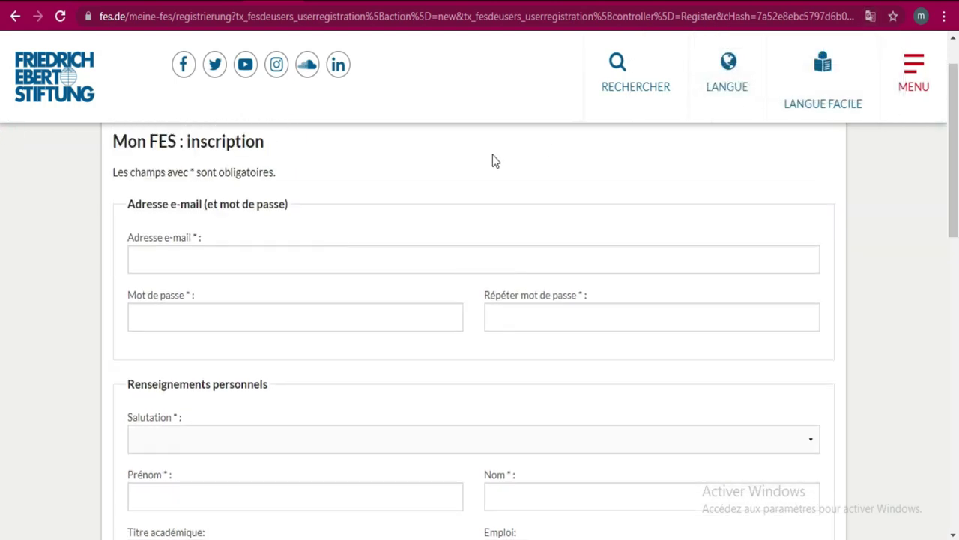
# - Enter the account e-mail address, checking it against the browser account menu
pyautogui.click(391, 255)
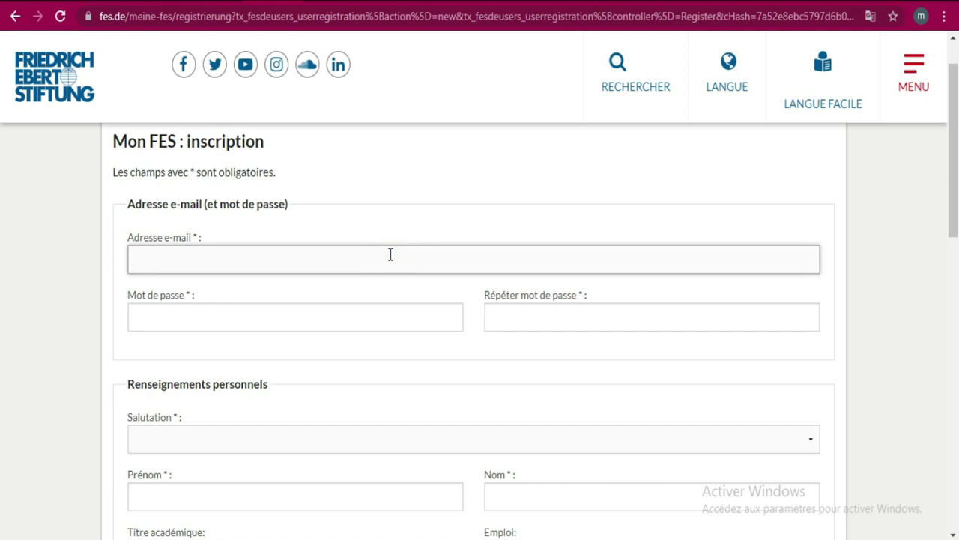
pyautogui.write('MONDE')
pyautogui.press('BackSpace')
pyautogui.press('BackSpace')
pyautogui.press('BackSpace')
pyautogui.press('BackSpace')
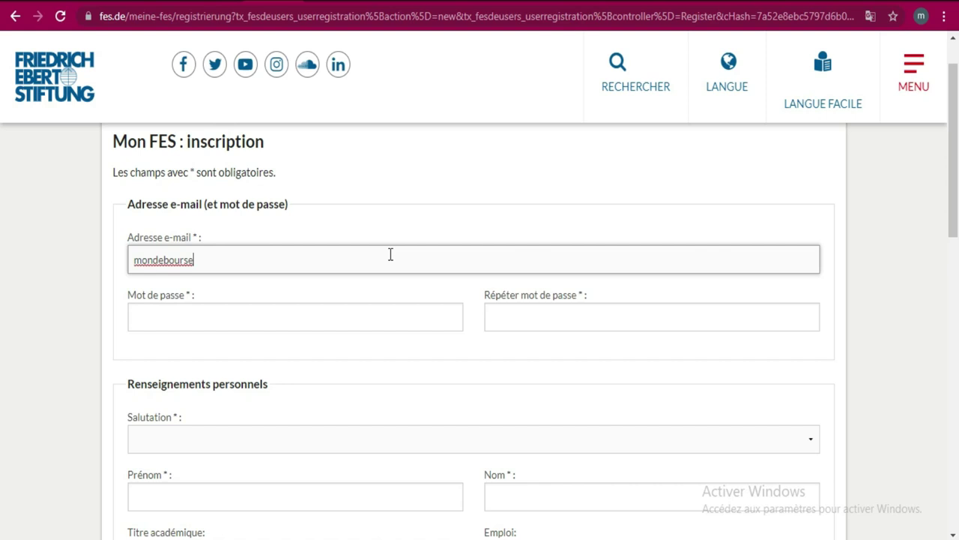
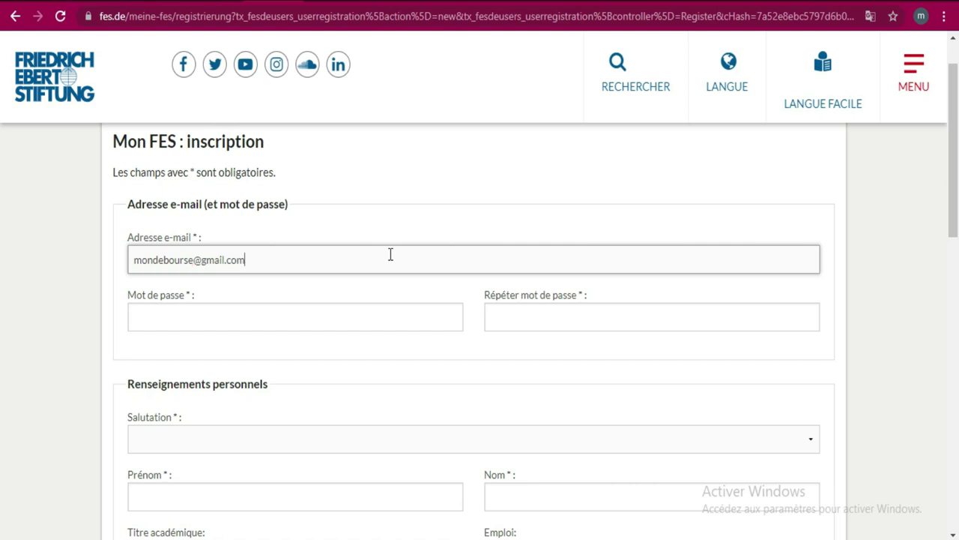
pyautogui.click(921, 17)
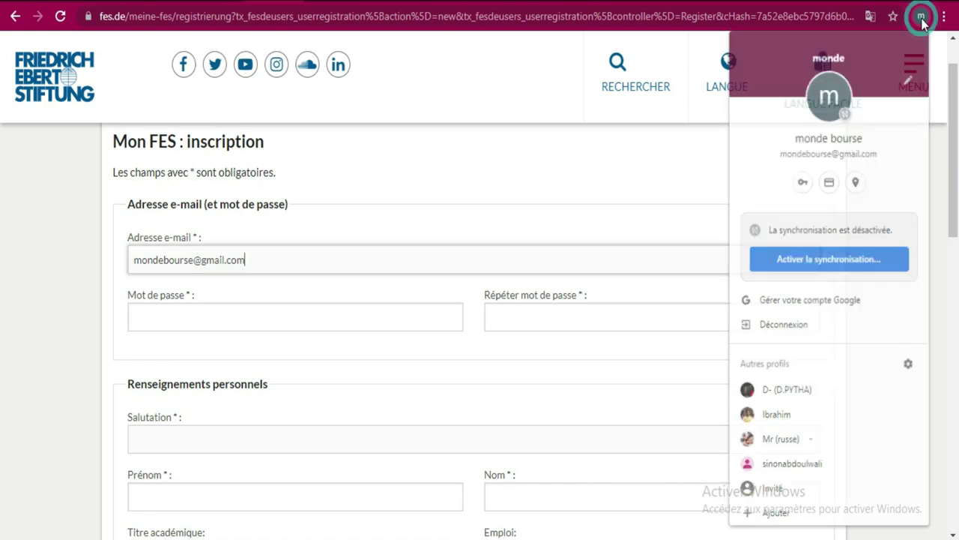
pyautogui.click(694, 167)
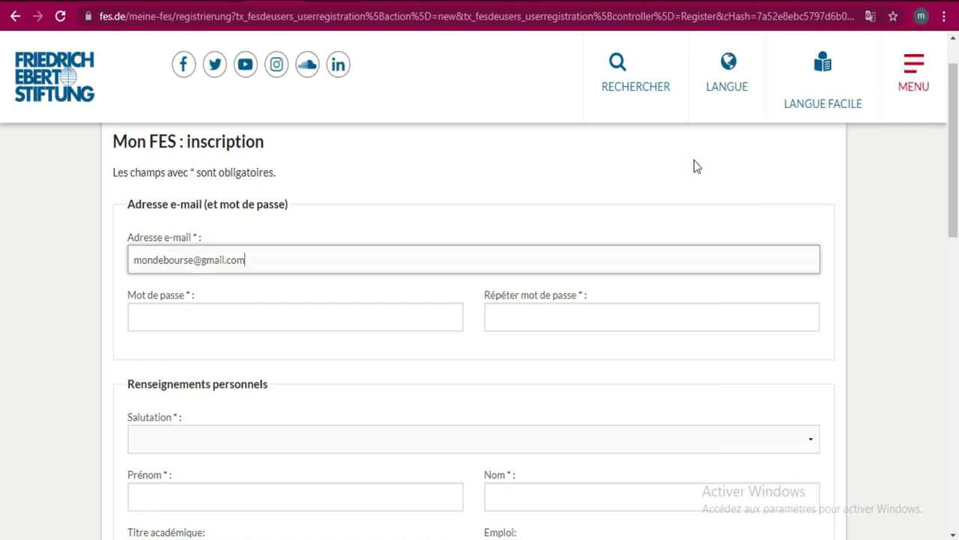
# - Enter the password in Mot de passe and repeat it in Répéter mot de passe
pyautogui.click(380, 323)
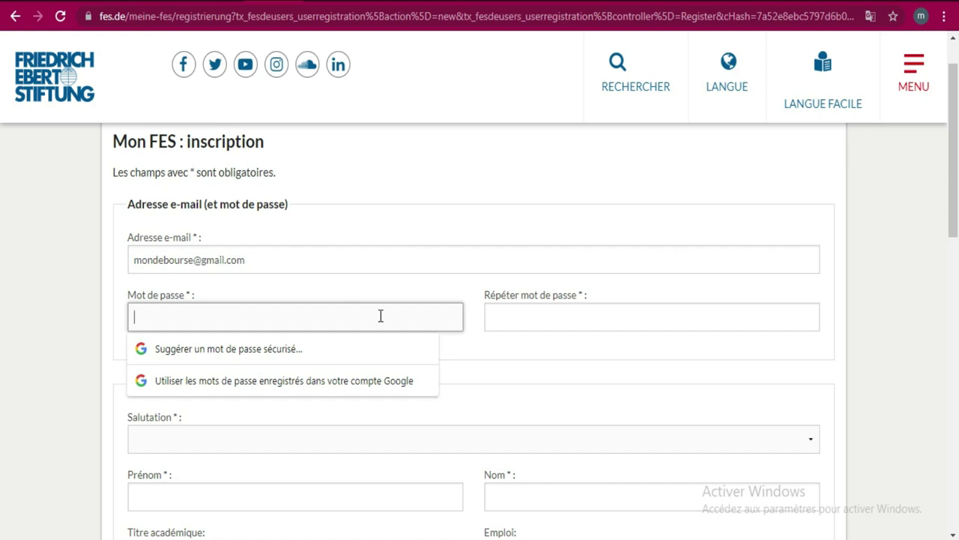
pyautogui.write('•••••••••')
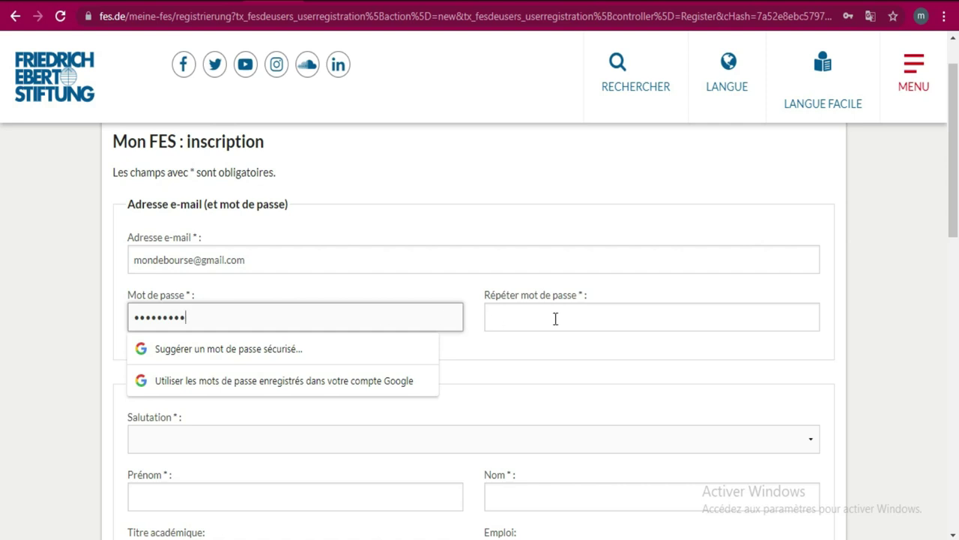
pyautogui.click(555, 317)
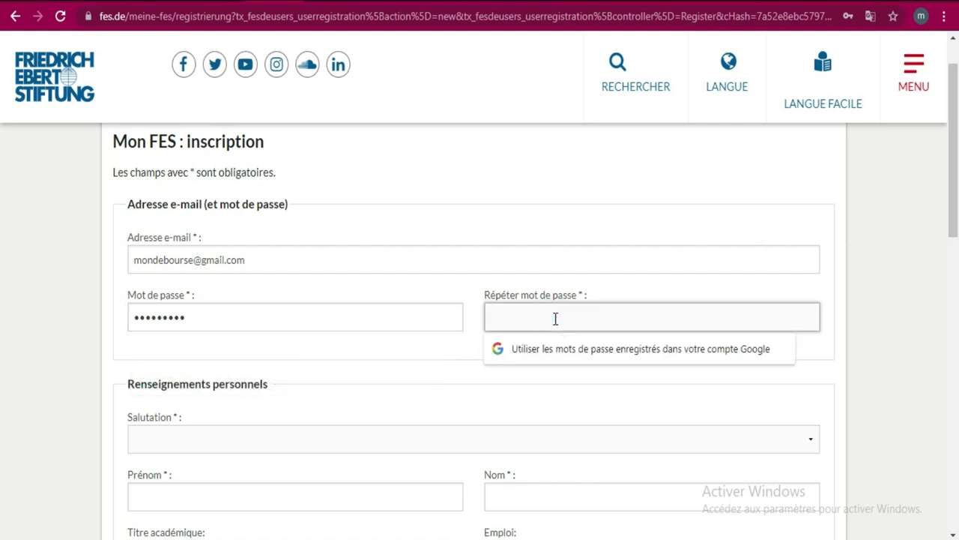
pyautogui.write('•••••••••')
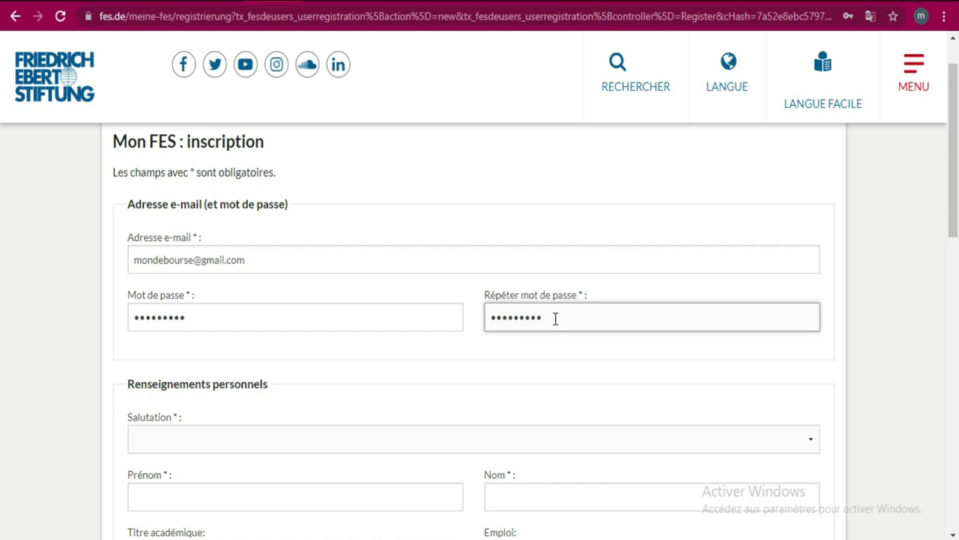
pyautogui.press('Tab')
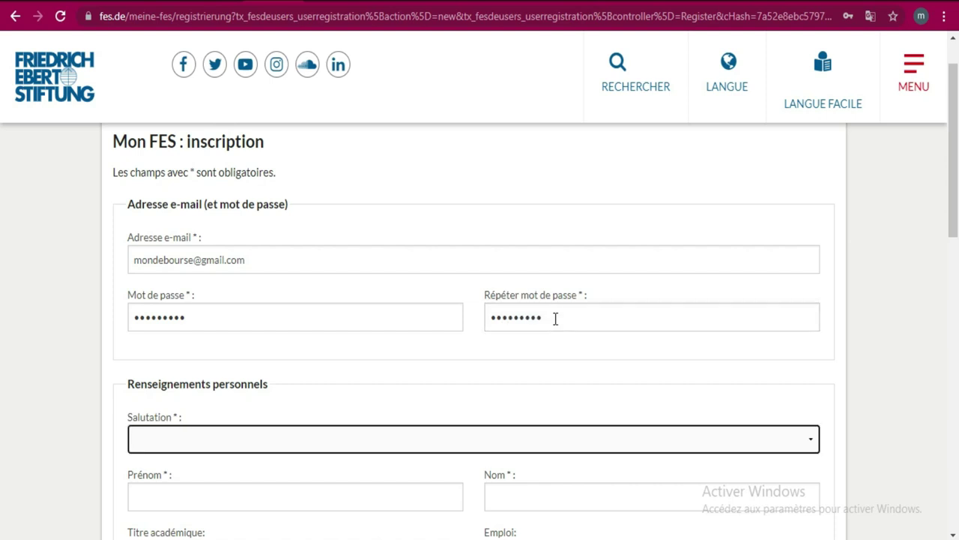
# - Choose Masculin as the salutation and enter the first and last names
pyautogui.scroll(-3, 2, 224)
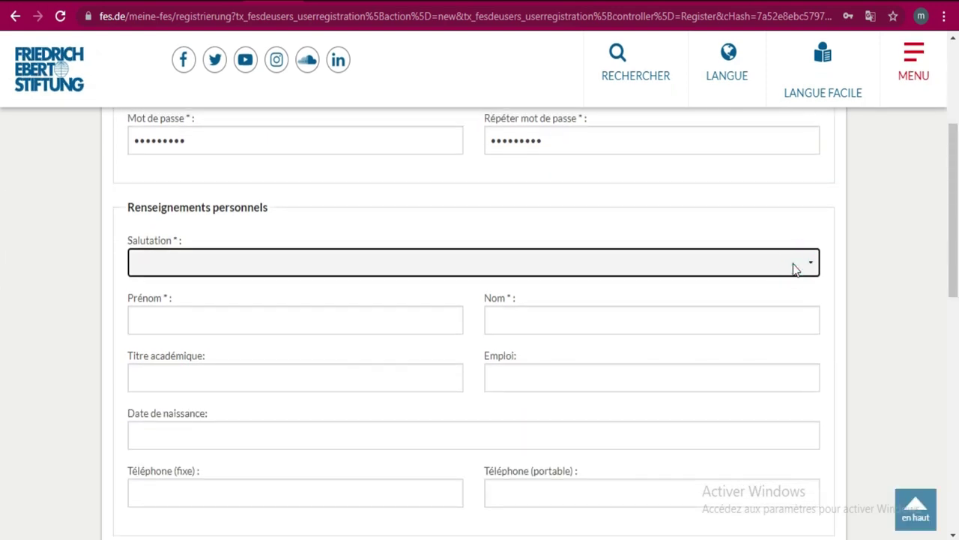
pyautogui.click(795, 269)
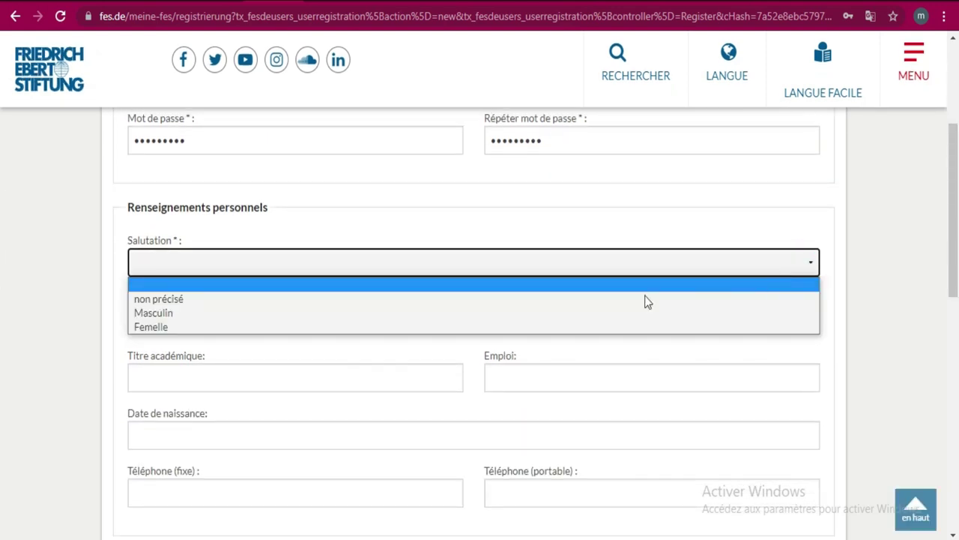
pyautogui.click(545, 314)
pyautogui.click(364, 332)
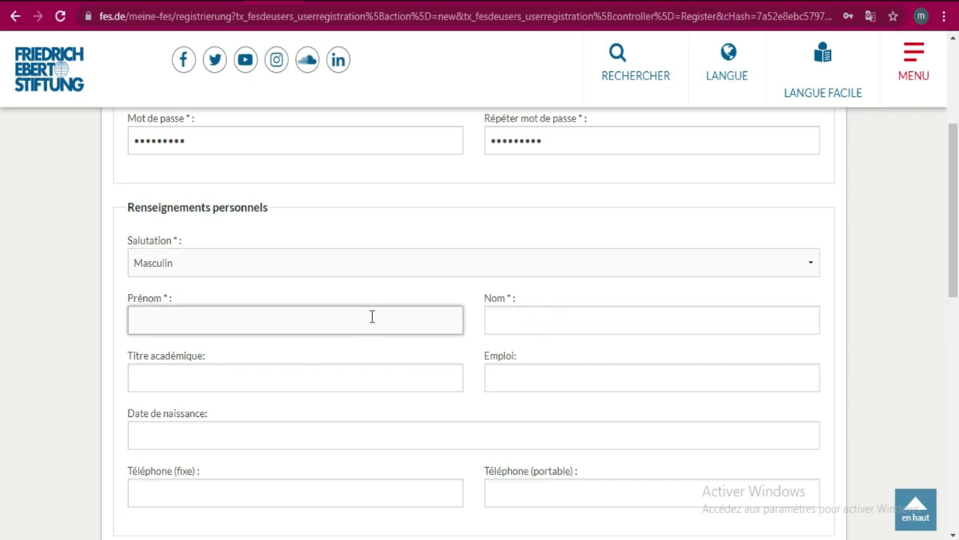
pyautogui.click(542, 315)
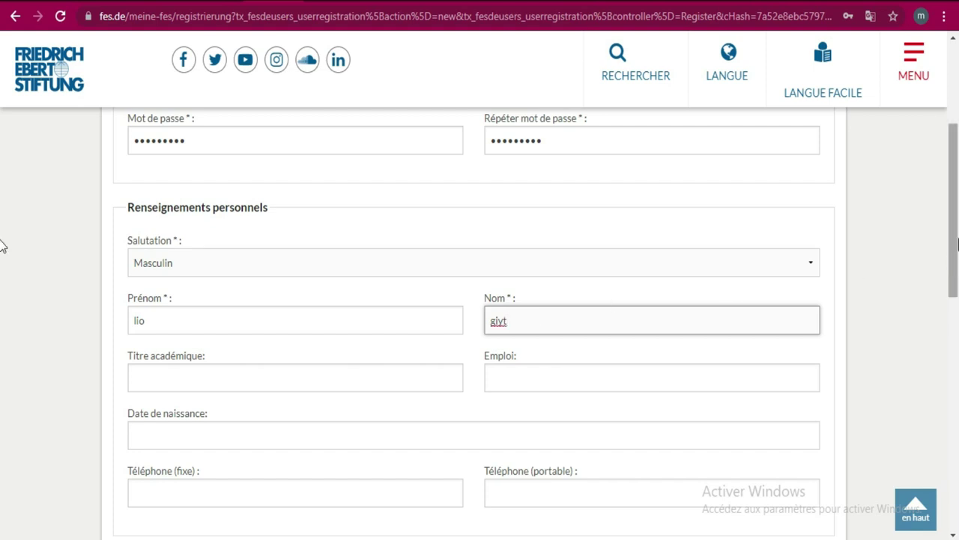
# - Enter 'secondary school' as the academic title
pyautogui.moveTo(957, 244); pyautogui.dragTo(958, 294)
pyautogui.click(356, 236)
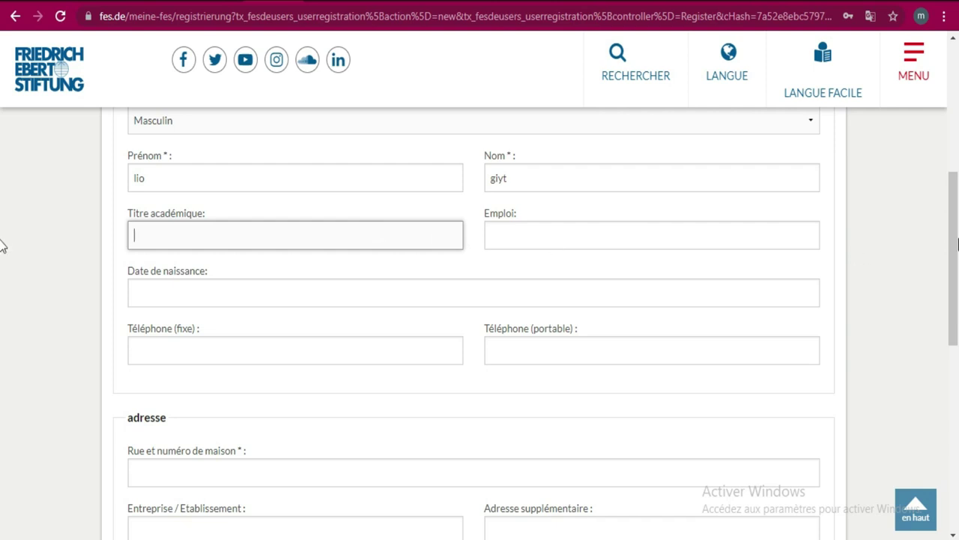
pyautogui.moveTo(958, 238); pyautogui.dragTo(958, 214)
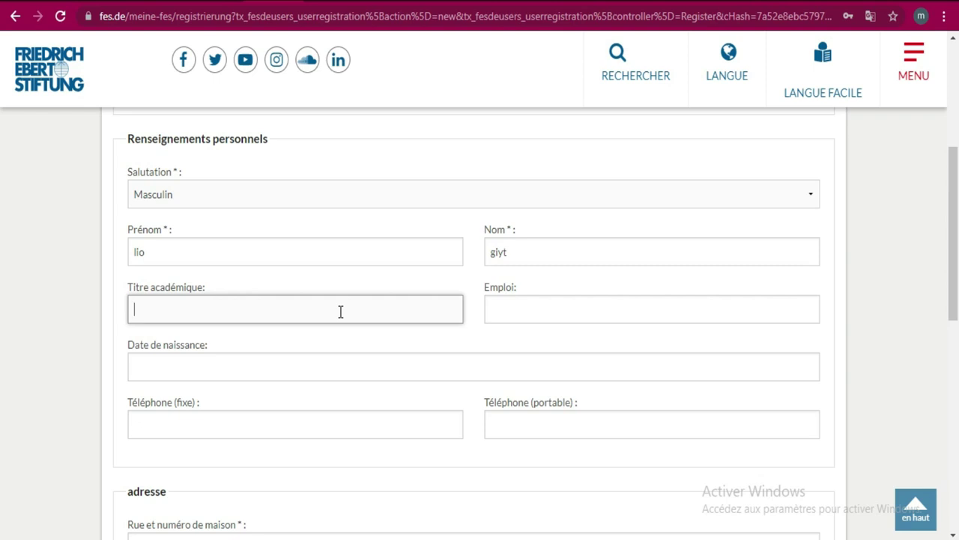
pyautogui.write('d')
pyautogui.press('BackSpace')
pyautogui.write('secondary')
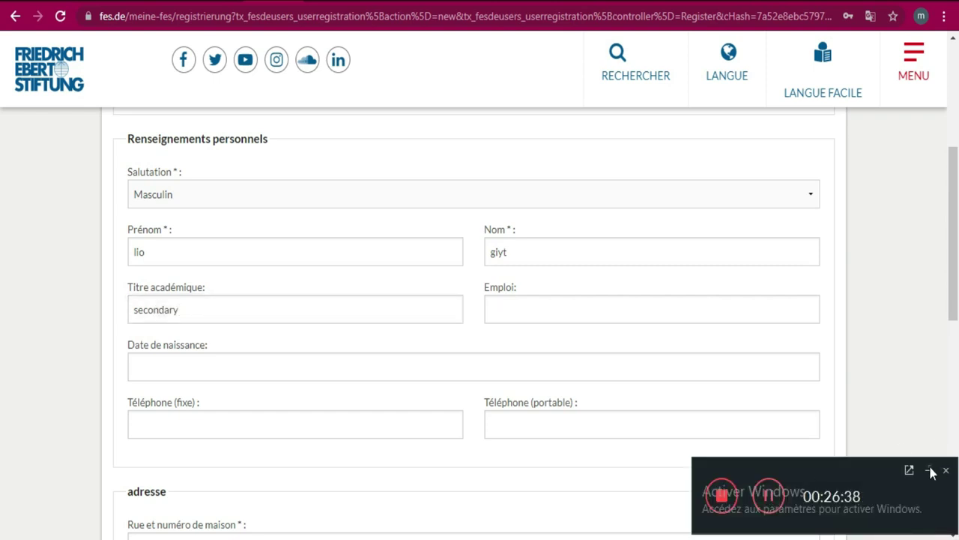
pyautogui.click(934, 467)
pyautogui.write('school')
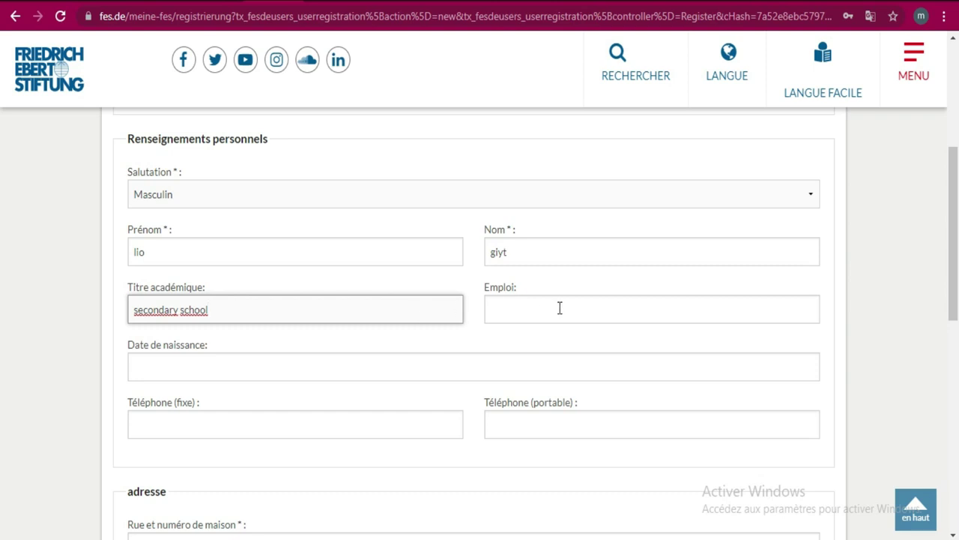
pyautogui.click(399, 368)
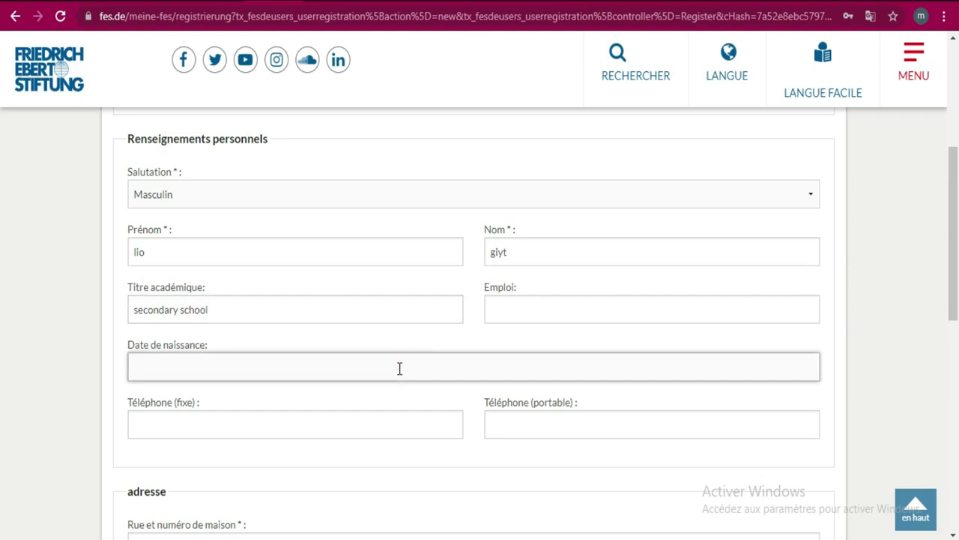
pyautogui.click(388, 423)
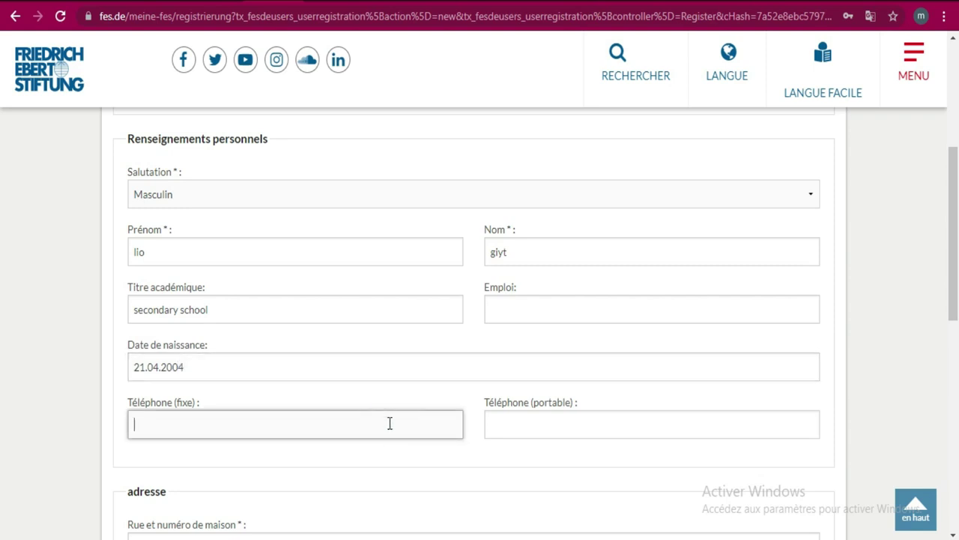
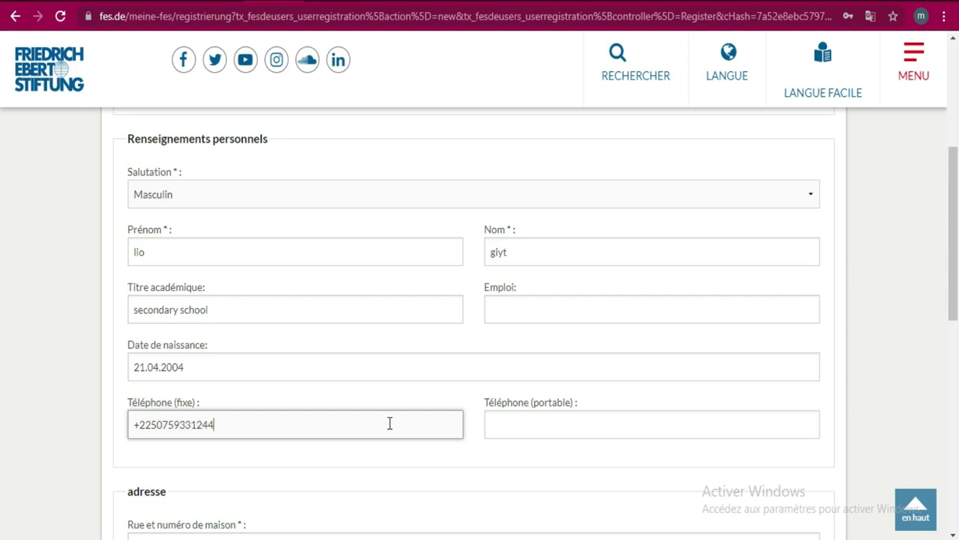
pyautogui.press('Tab')
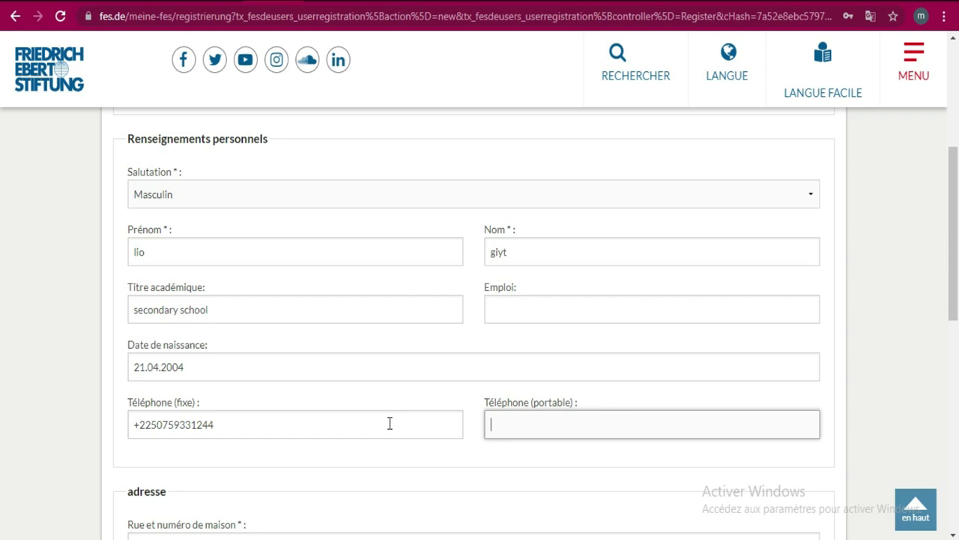
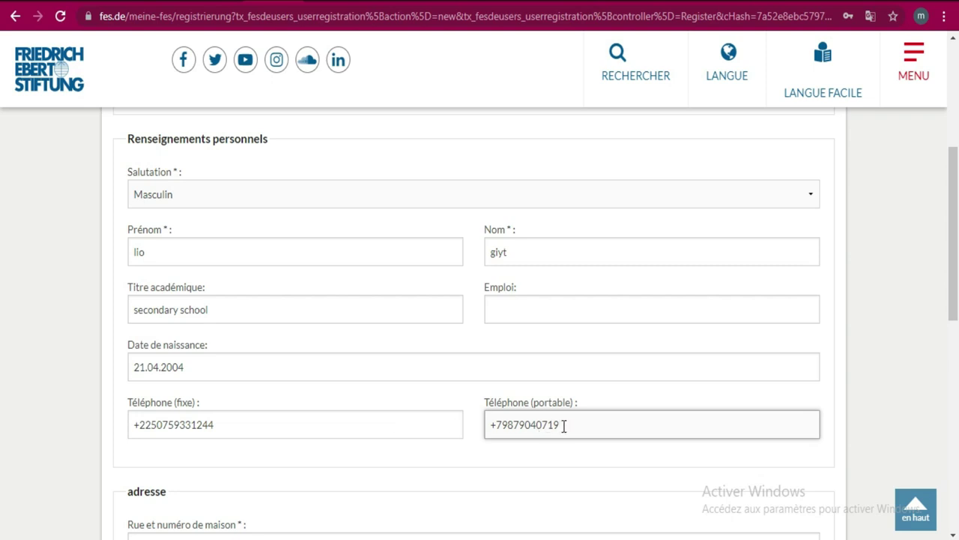
pyautogui.moveTo(563, 426); pyautogui.dragTo(462, 422)
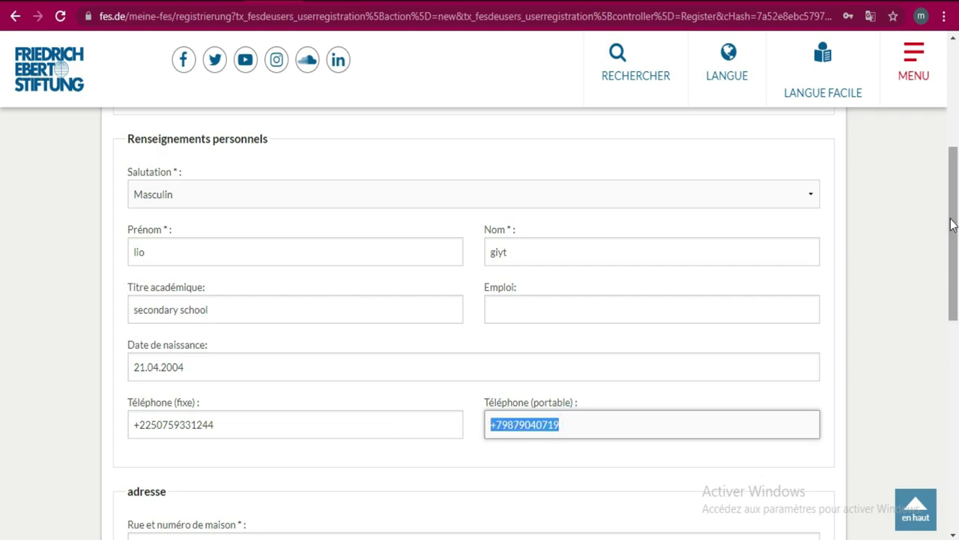
# - Enter the street and house number in the address section
pyautogui.moveTo(953, 202); pyautogui.dragTo(957, 300)
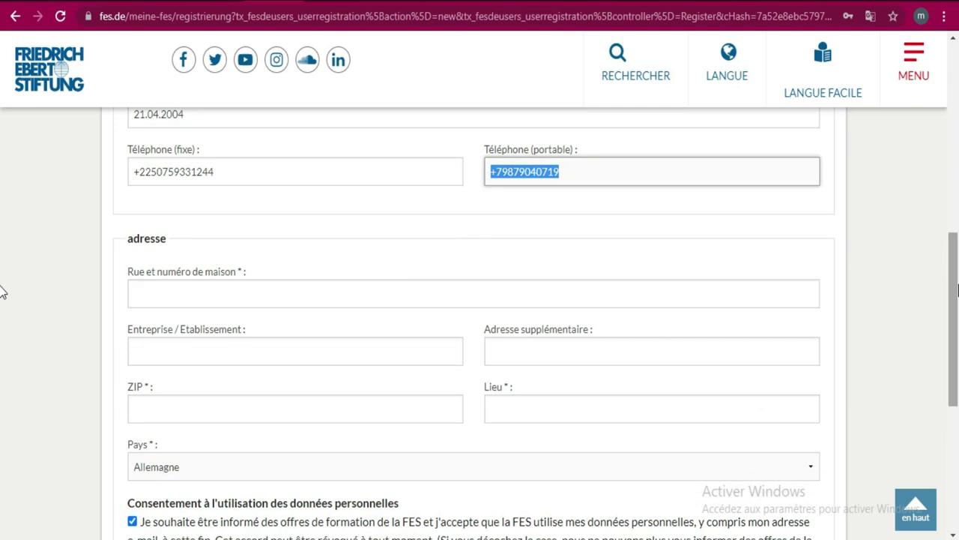
pyautogui.click(322, 292)
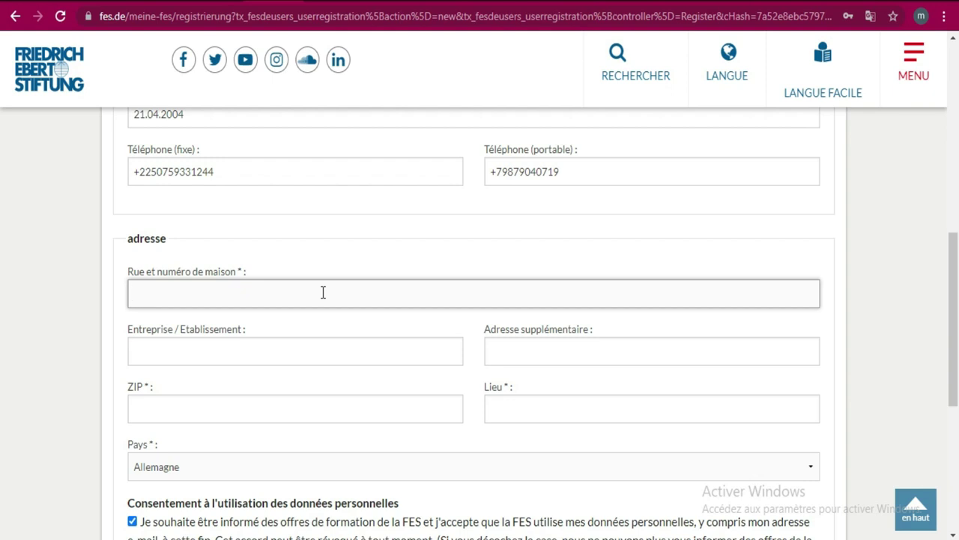
pyautogui.write('rue')
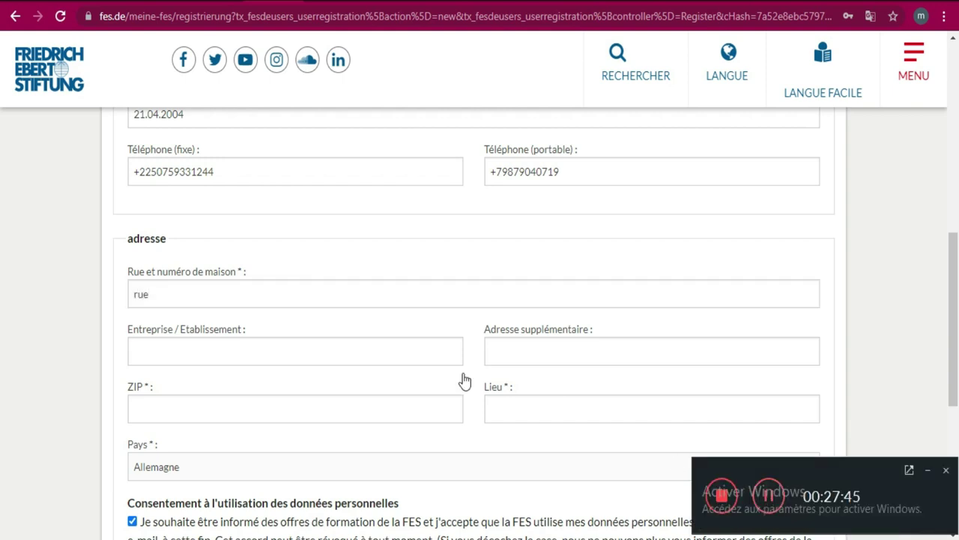
pyautogui.click(928, 469)
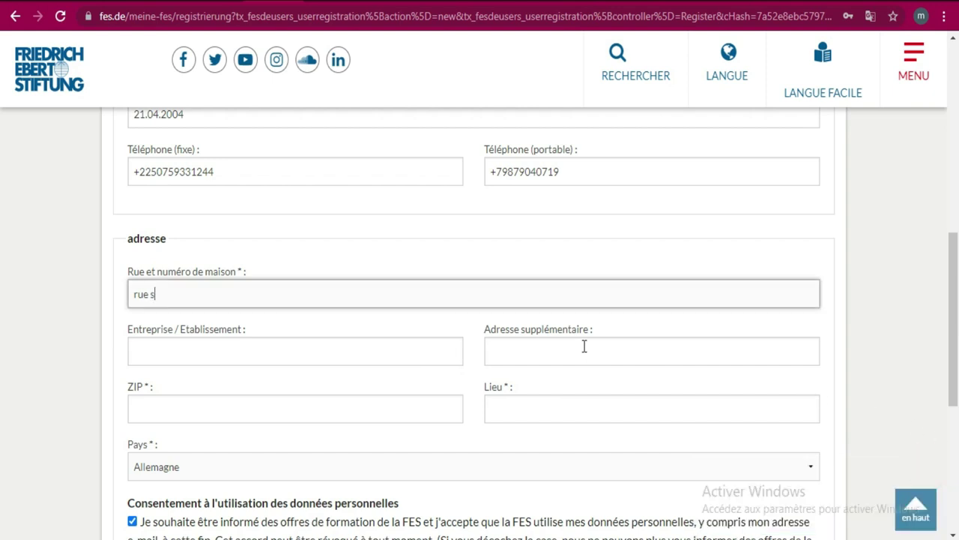
pyautogui.click(561, 310)
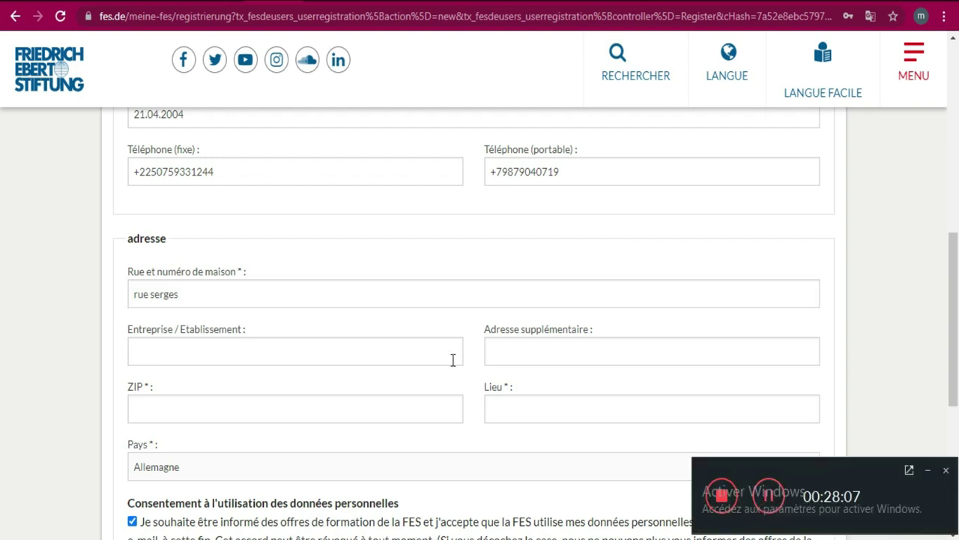
pyautogui.click(928, 470)
pyautogui.click(316, 292)
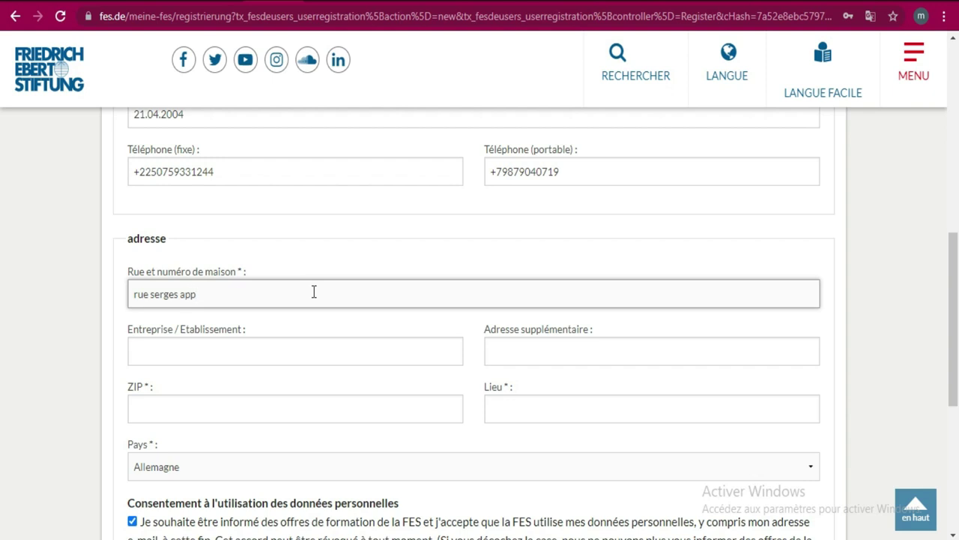
# - Enter 'lycee' as the company / establishment
pyautogui.click(351, 348)
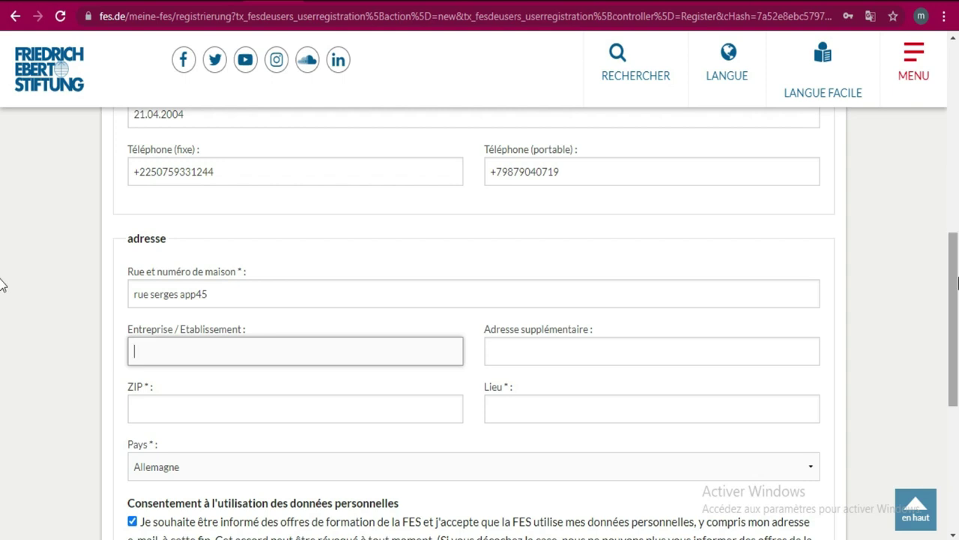
pyautogui.write('lycce')
pyautogui.press('BackSpace')
pyautogui.press('BackSpace')
pyautogui.write('ee')
pyautogui.press('BackSpace')
pyautogui.press('BackSpace')
pyautogui.press('BackSpace')
pyautogui.press('BackSpace')
pyautogui.press('BackSpace')
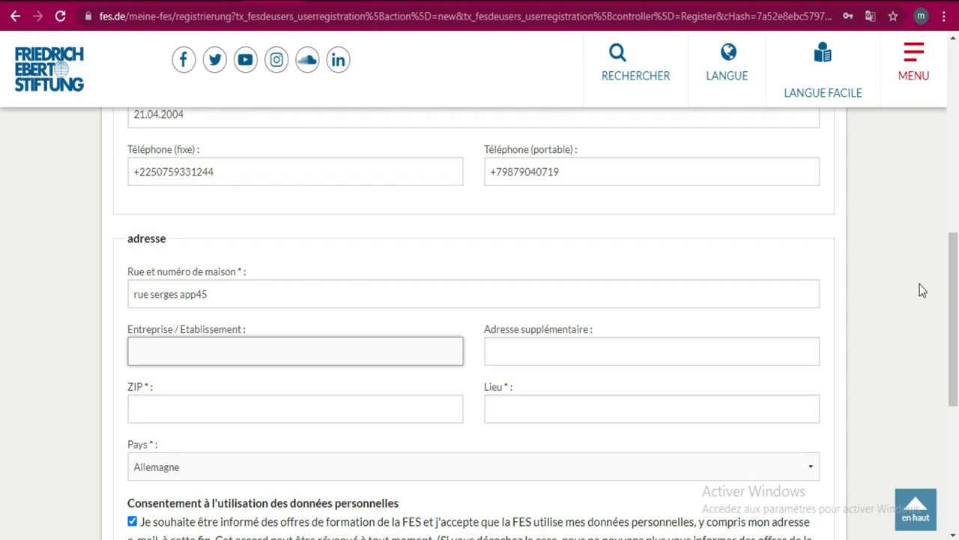
pyautogui.write('lycee')
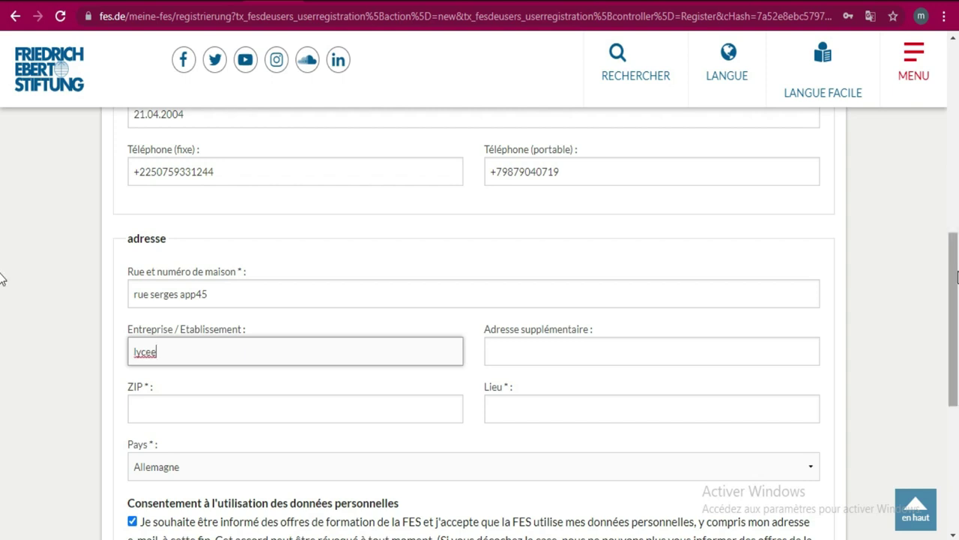
# - Fill in the ZIP code and city fields
pyautogui.click(668, 349)
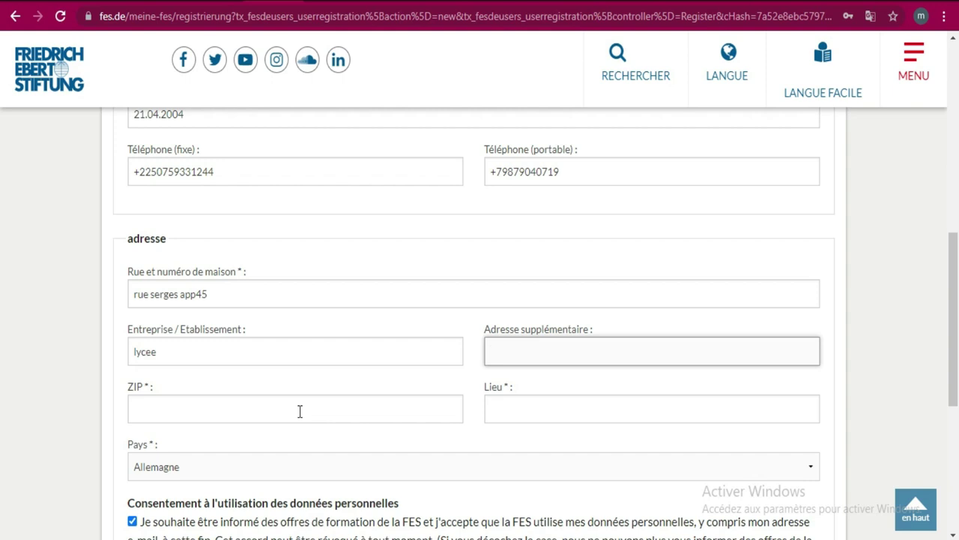
pyautogui.click(266, 403)
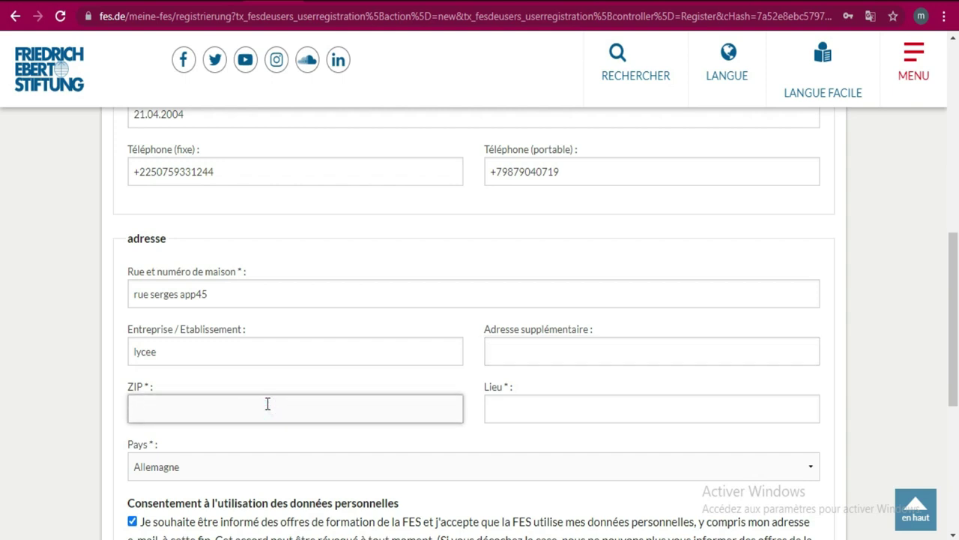
pyautogui.write('005')
pyautogui.click(556, 409)
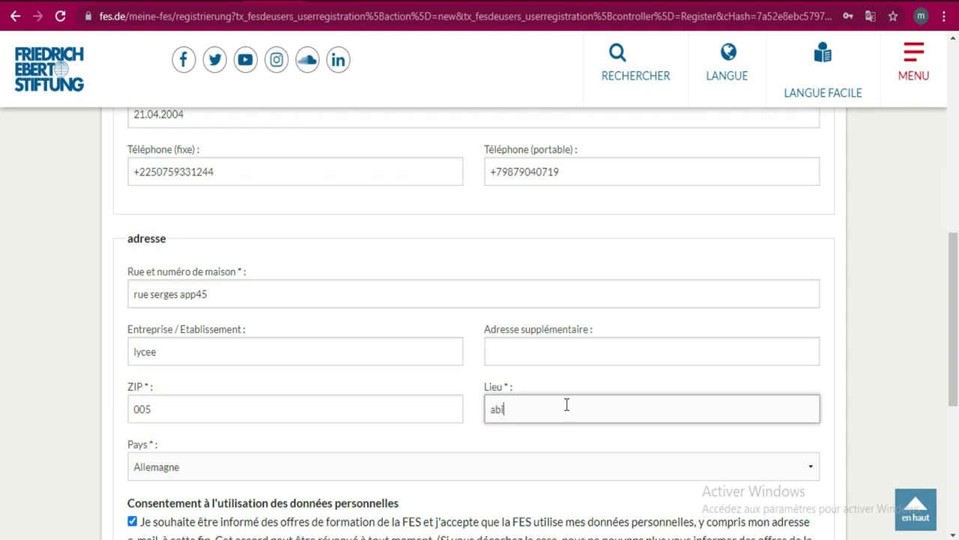
pyautogui.write('dj')
pyautogui.scroll(-2, 2, 331)
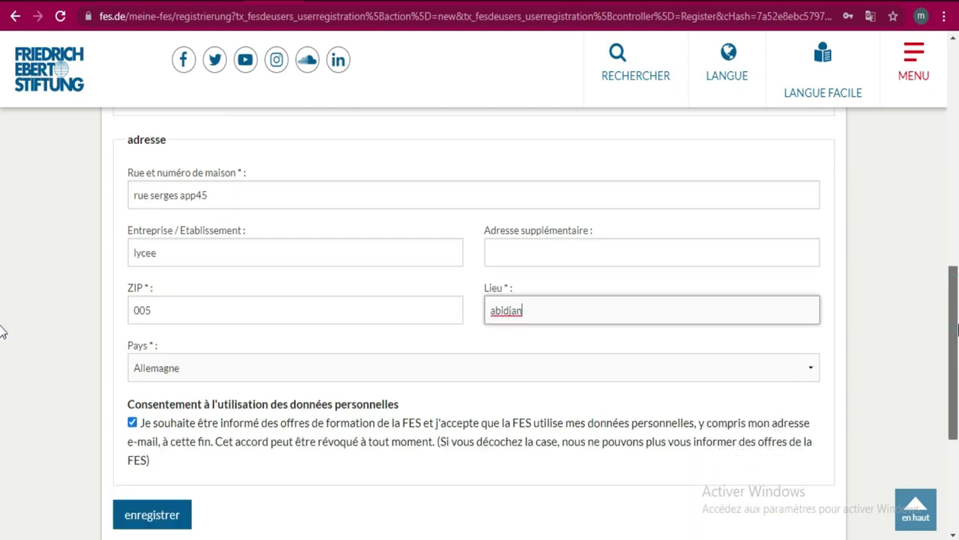
pyautogui.scroll(-2, 2, 331)
# - Select Côte d'Ivoire in the Pays list and tick the data-use consent box
pyautogui.click(789, 268)
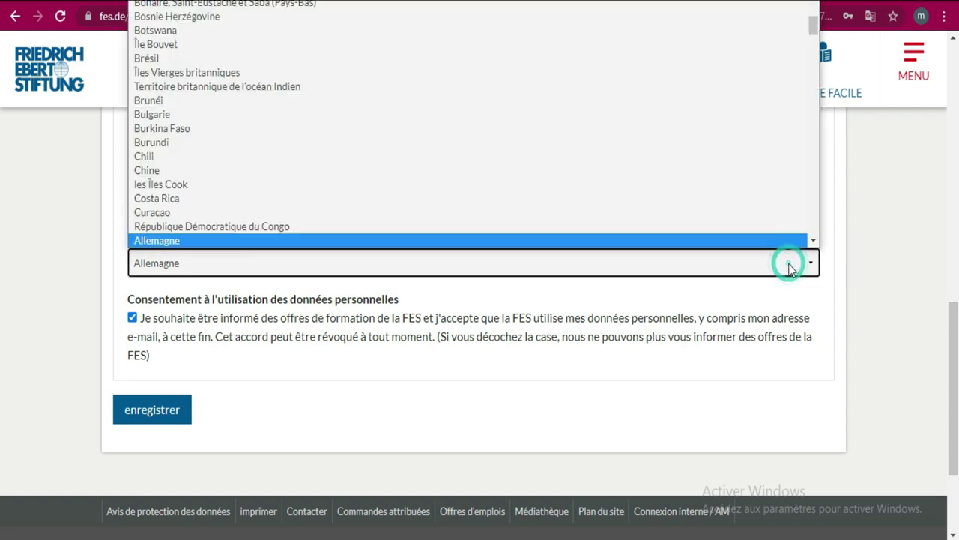
pyautogui.click(789, 262)
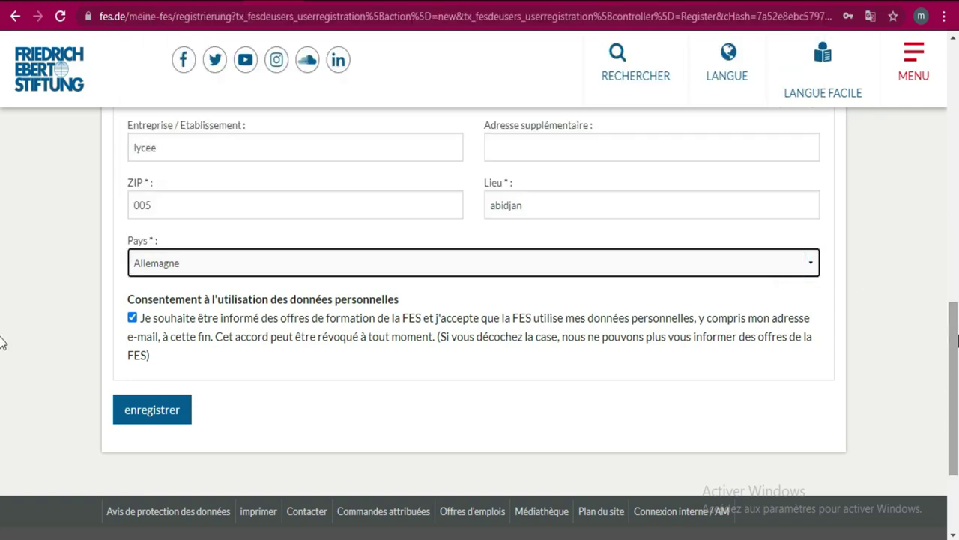
pyautogui.scroll(10, 3, 343)
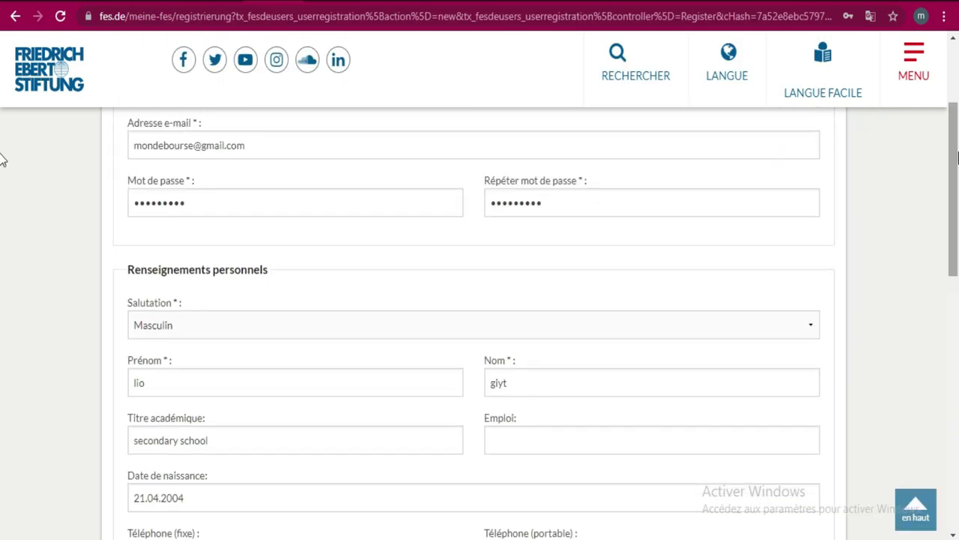
pyautogui.scroll(-6, 2, 159)
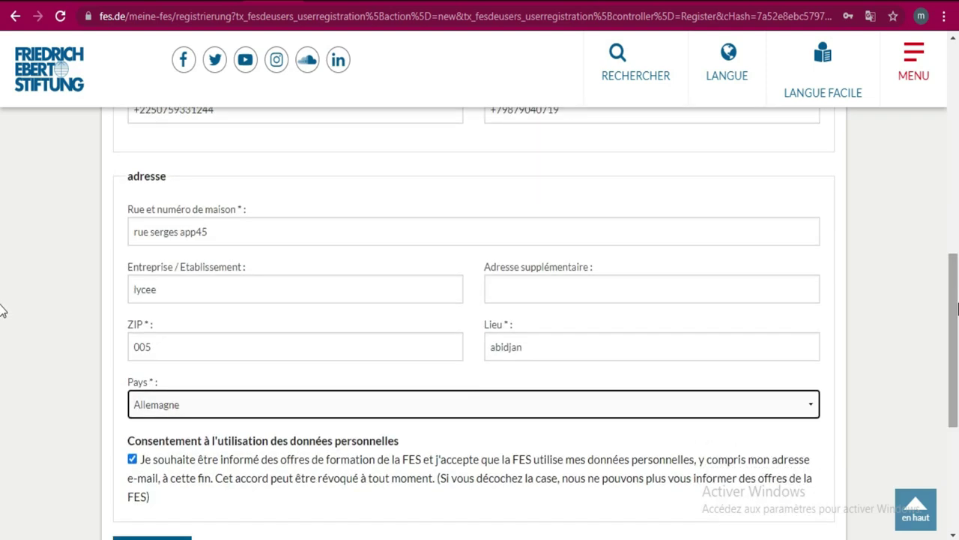
pyautogui.click(348, 409)
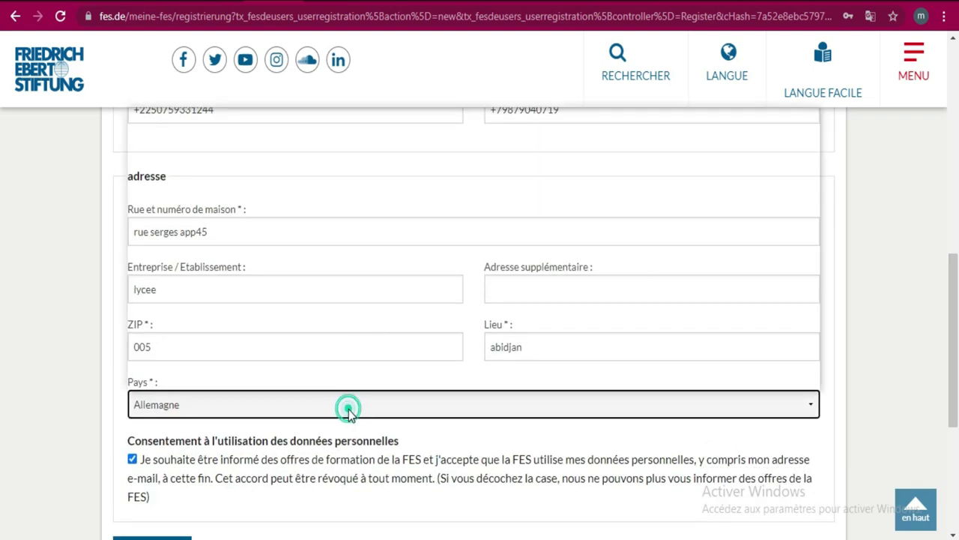
pyautogui.moveTo(813, 165); pyautogui.dragTo(815, 180)
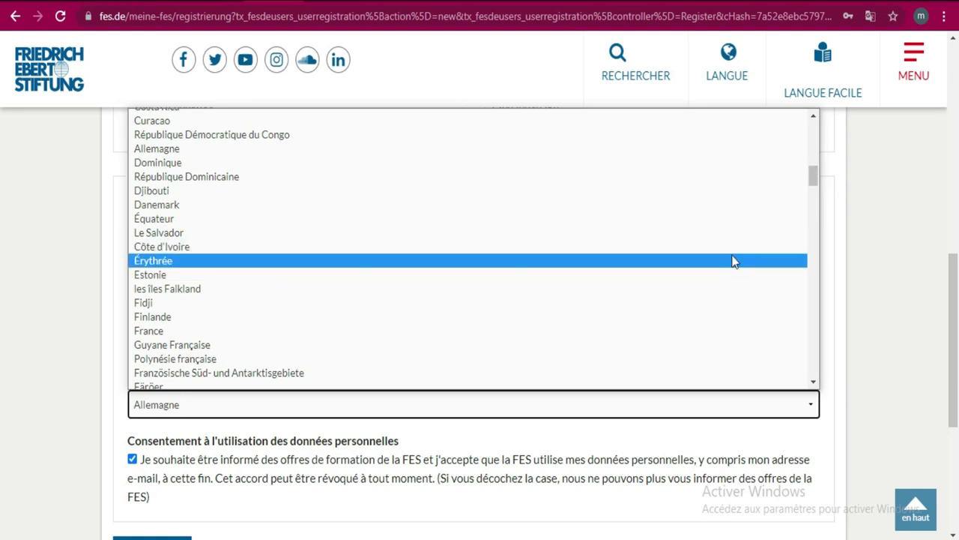
pyautogui.click(731, 250)
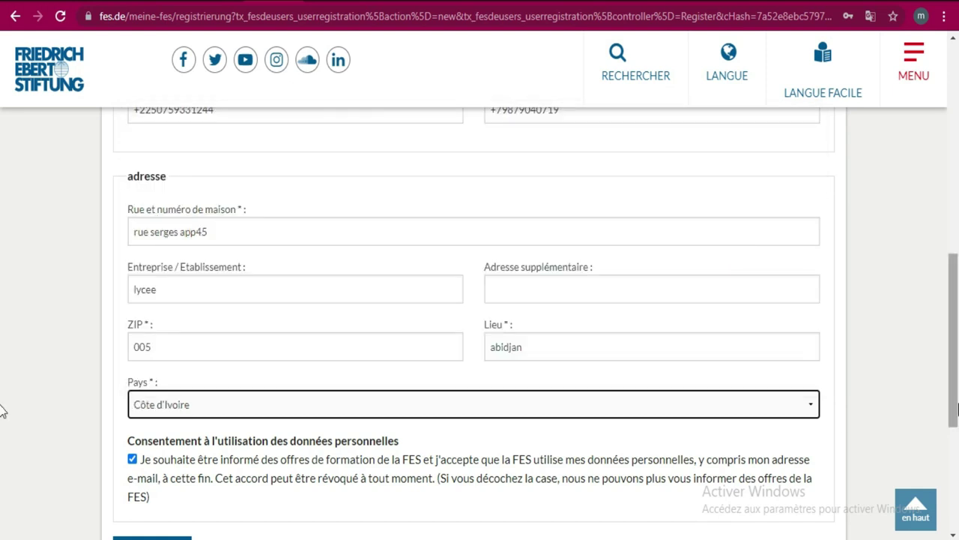
pyautogui.moveTo(956, 409); pyautogui.dragTo(610, 463)
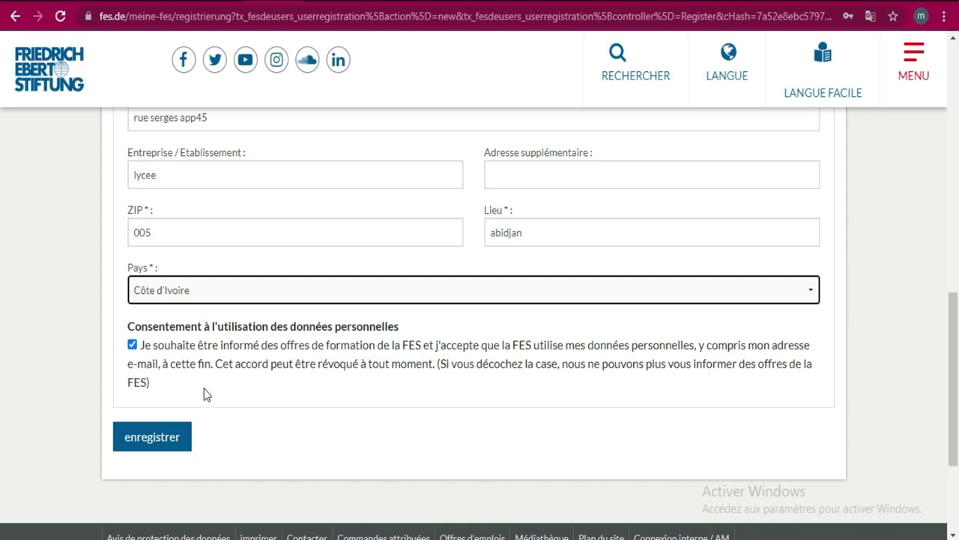
# - Submit the registration form and translate the returned page into French
pyautogui.click(158, 442)
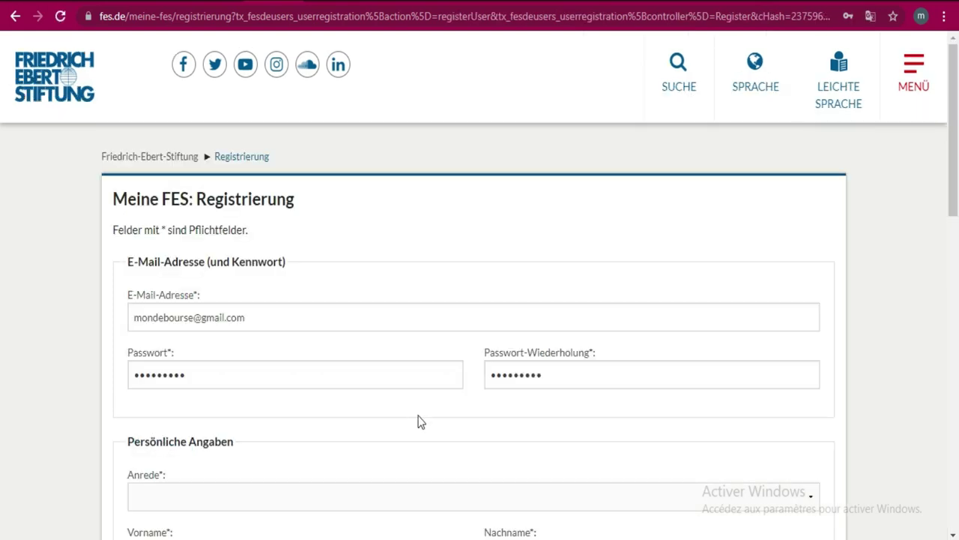
pyautogui.moveTo(954, 146); pyautogui.dragTo(954, 250)
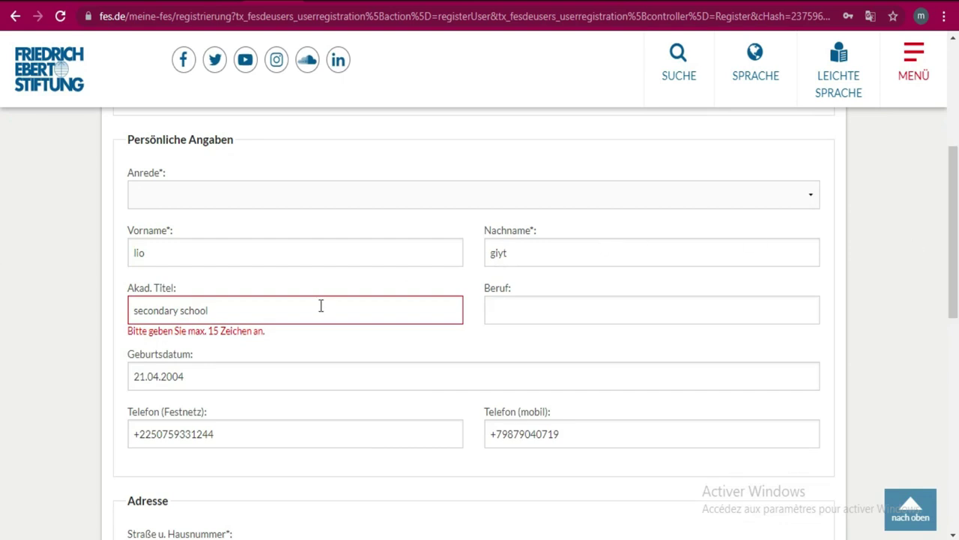
pyautogui.click(869, 19)
pyautogui.click(807, 44)
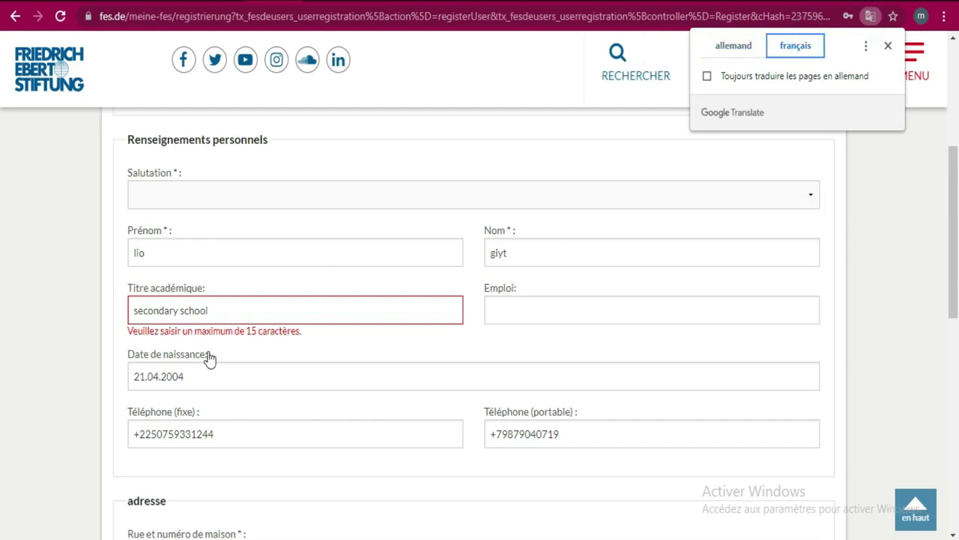
# - Extend the academic title to 'secondary school diploma'
pyautogui.click(241, 311)
pyautogui.click(241, 311)
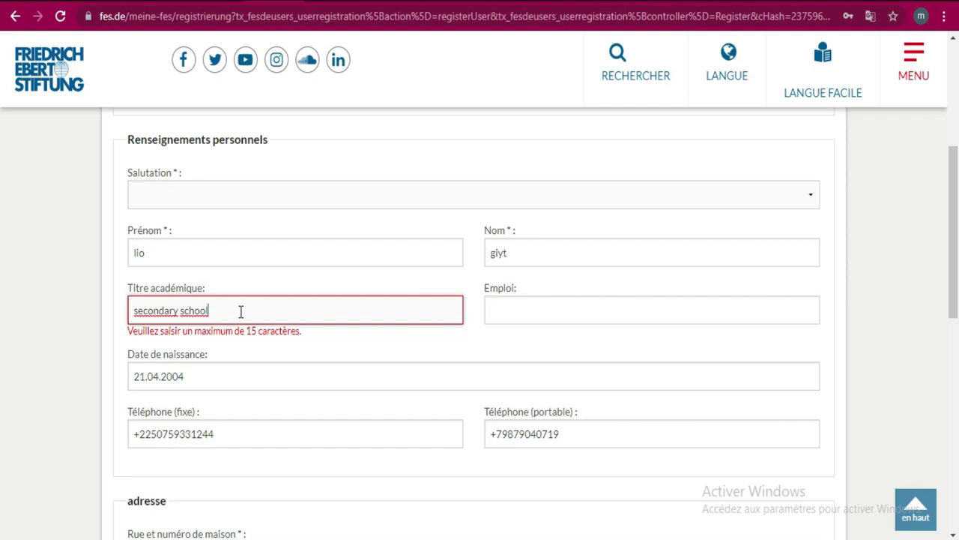
pyautogui.moveTo(760, 516)
pyautogui.write('ploma')
pyautogui.moveTo(955, 219); pyautogui.dragTo(958, 362)
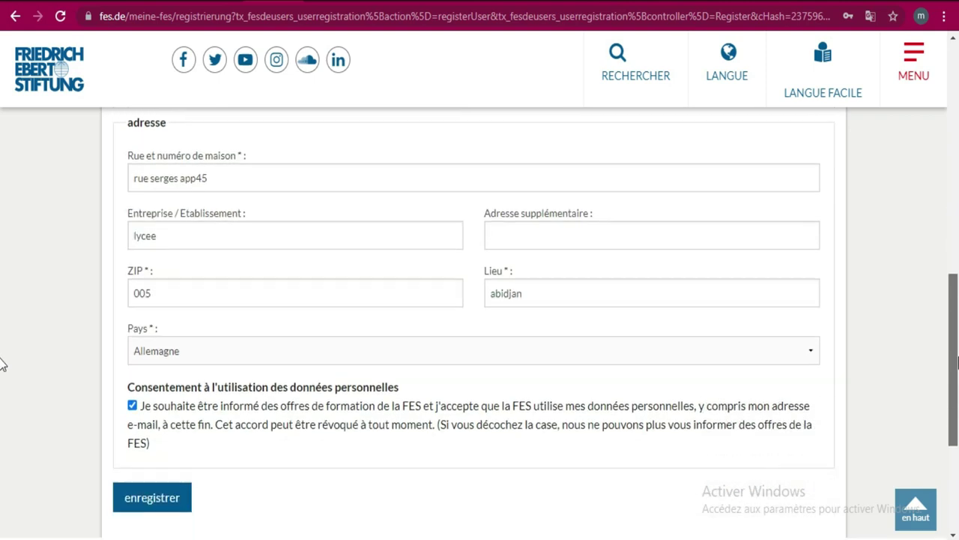
pyautogui.scroll(-3, 2, 365)
# - Resubmit the form and translate the returned page into French
pyautogui.click(172, 272)
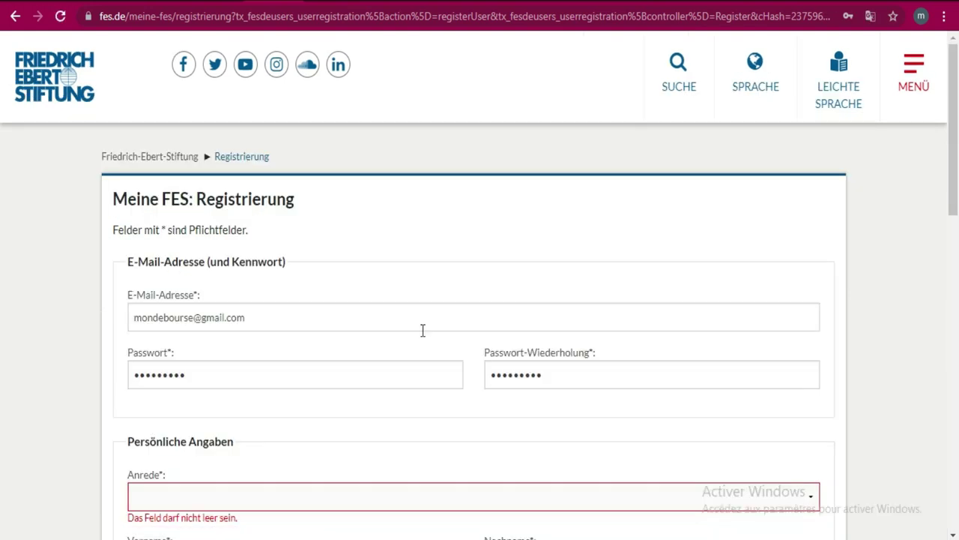
pyautogui.scroll(-3, 2, 255)
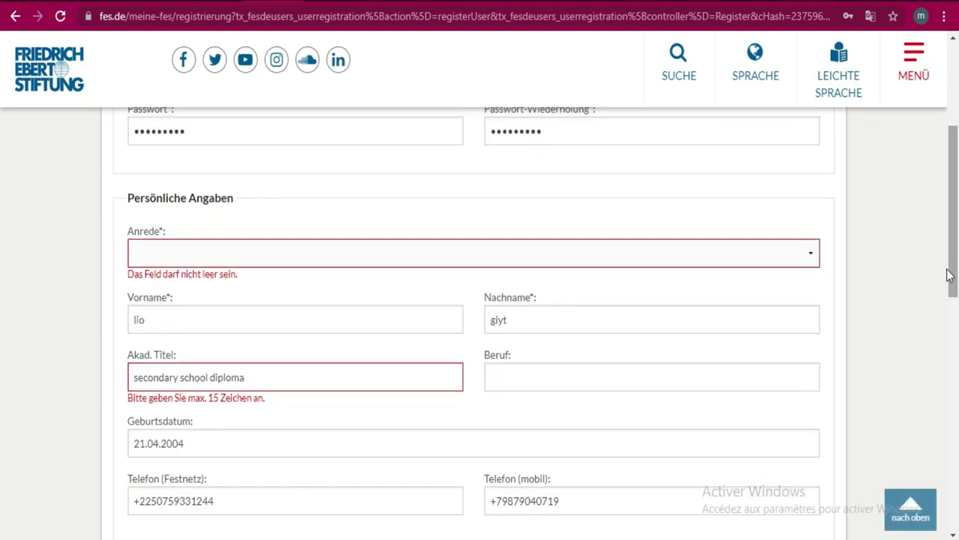
pyautogui.click(870, 16)
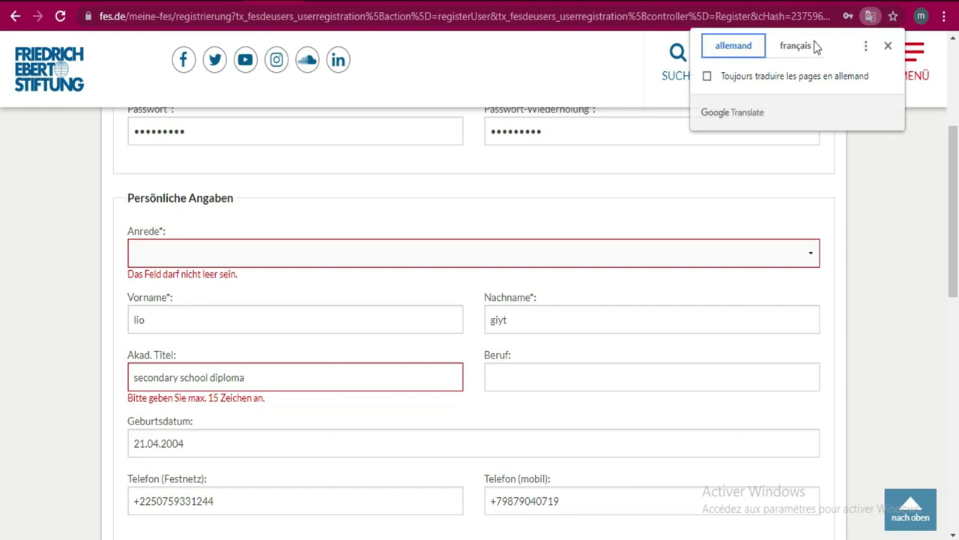
pyautogui.click(794, 46)
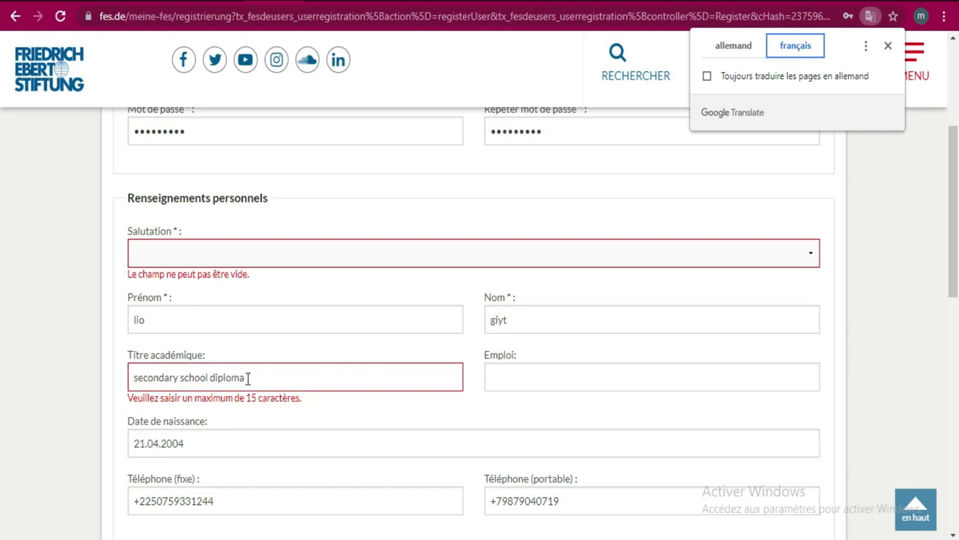
# - Replace the academic title text with 'Baccaleaureat'
pyautogui.moveTo(247, 378); pyautogui.dragTo(211, 378)
pyautogui.press('BackSpace')
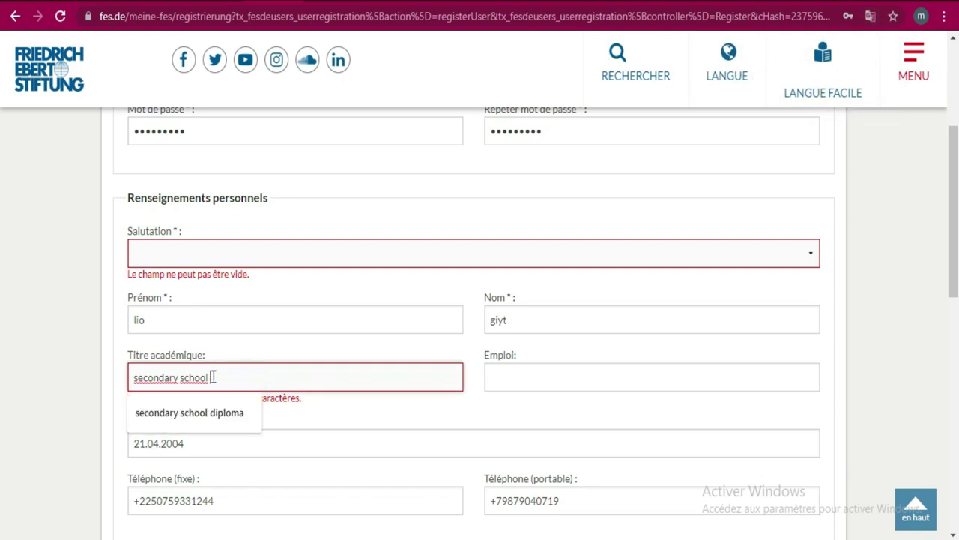
pyautogui.click(139, 377)
pyautogui.press('Delete')
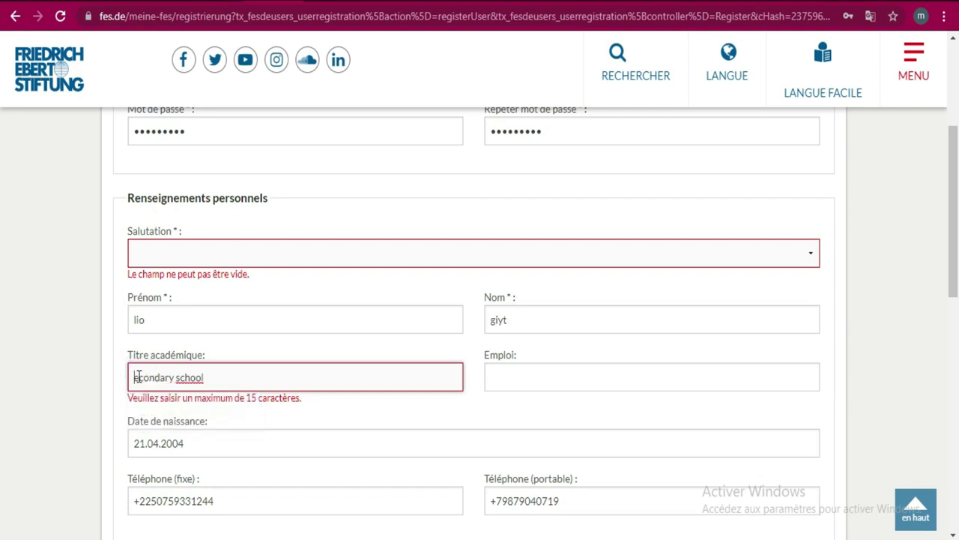
pyautogui.write('S')
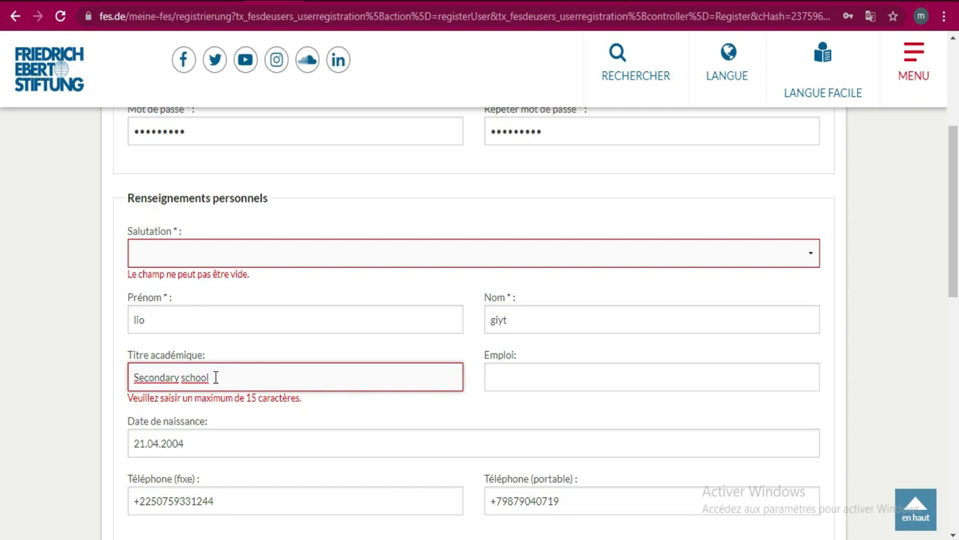
pyautogui.moveTo(216, 377); pyautogui.dragTo(135, 375)
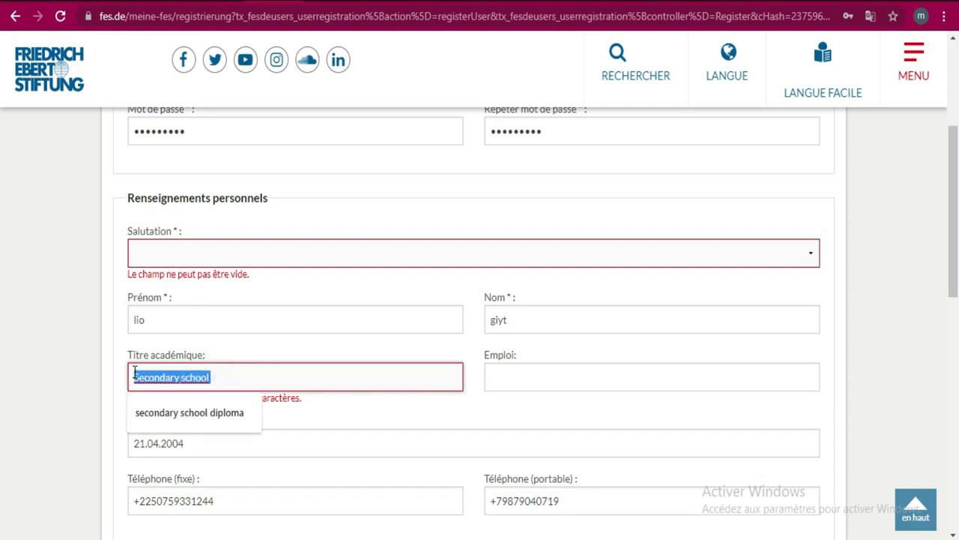
pyautogui.click(263, 369)
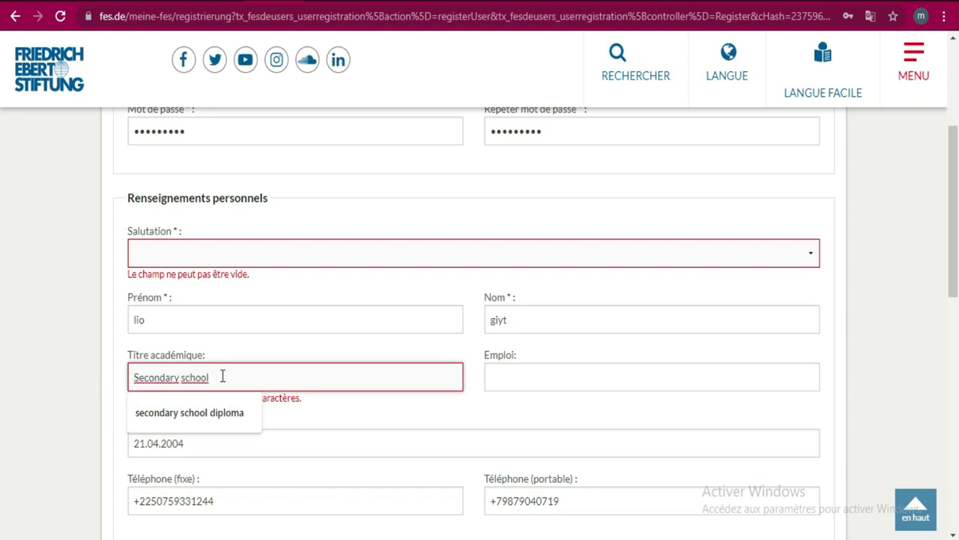
pyautogui.moveTo(217, 377); pyautogui.dragTo(131, 374)
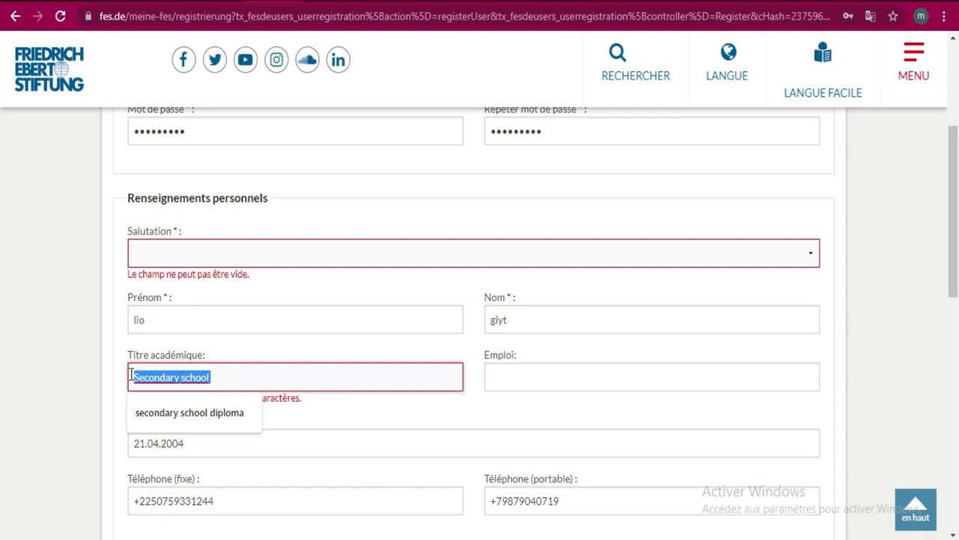
pyautogui.write('BA')
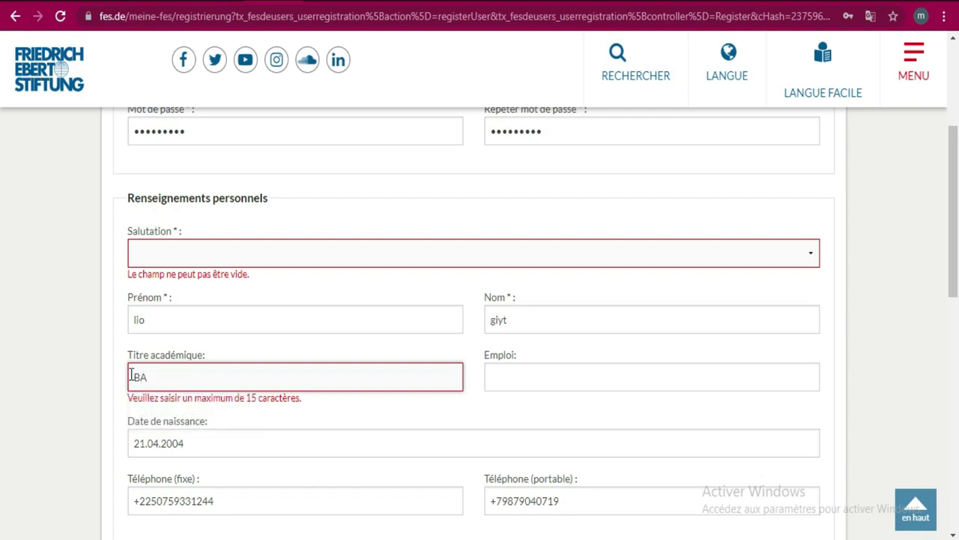
pyautogui.press('BackSpace')
pyautogui.write('accaleaureat')
# - Set the salutation back to Masculin and scroll to the bottom of the form
pyautogui.click(242, 257)
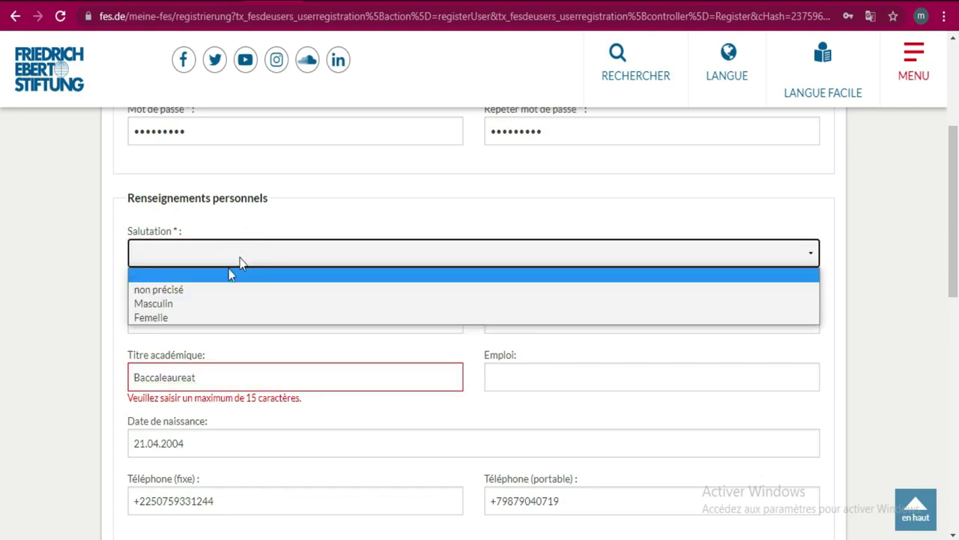
pyautogui.click(201, 302)
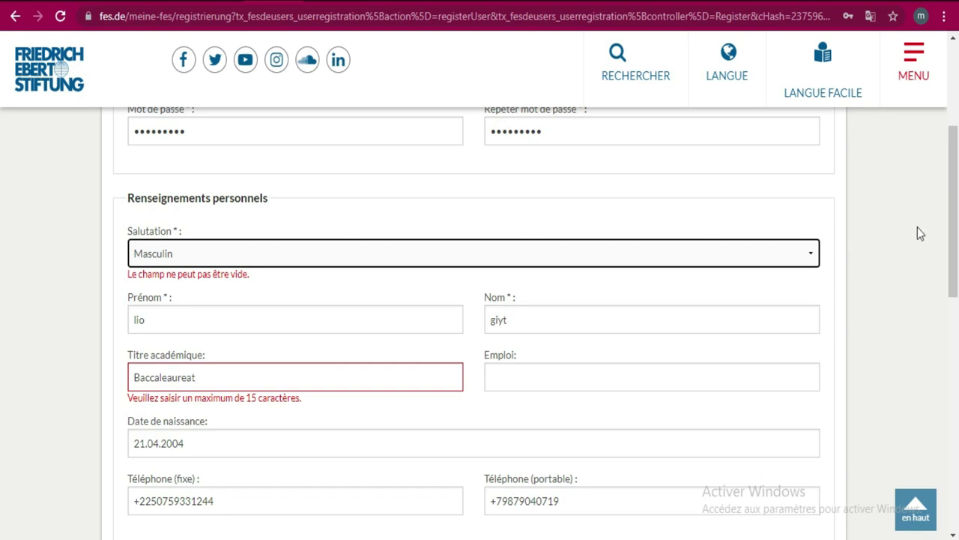
pyautogui.moveTo(957, 215); pyautogui.dragTo(958, 405)
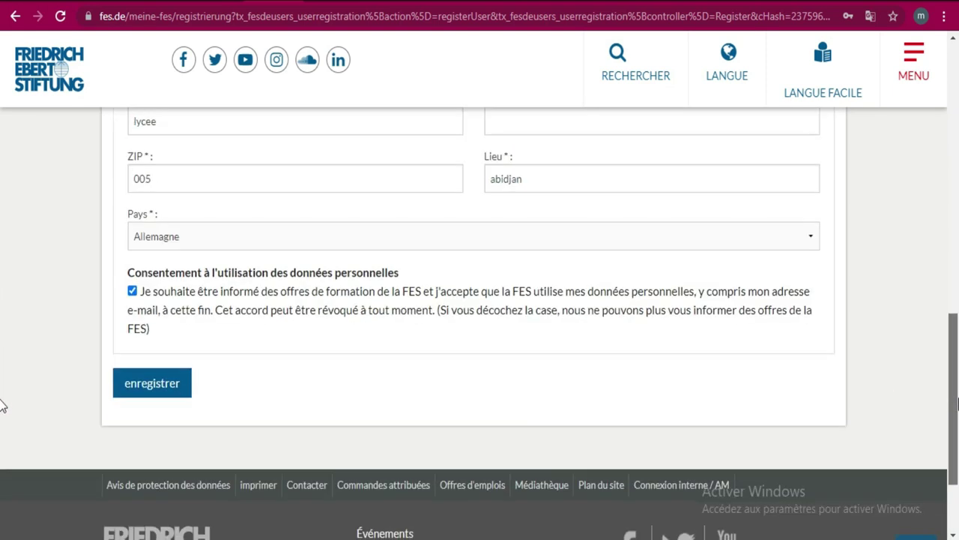
# - Submit the corrected registration, then store the password in the Google account after verifying with the account password
pyautogui.click(141, 384)
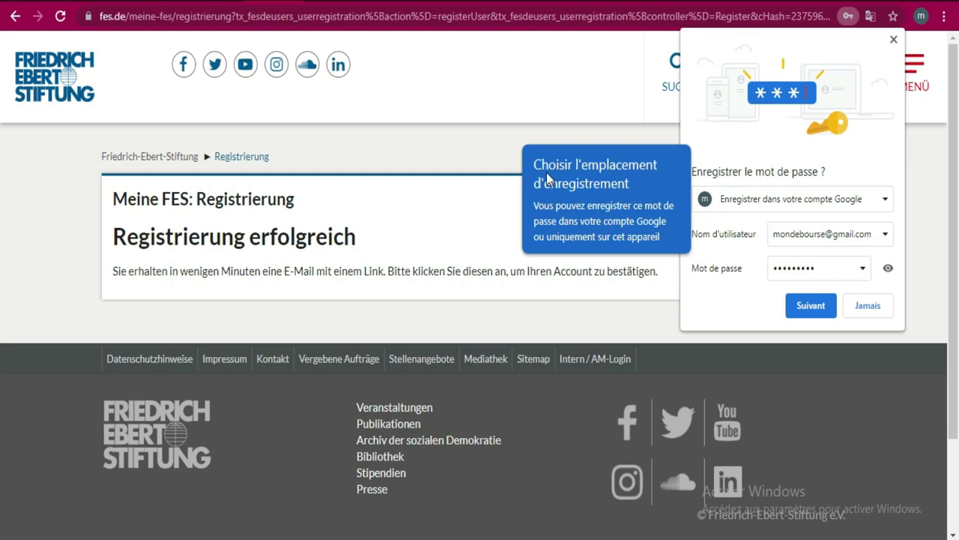
pyautogui.click(808, 313)
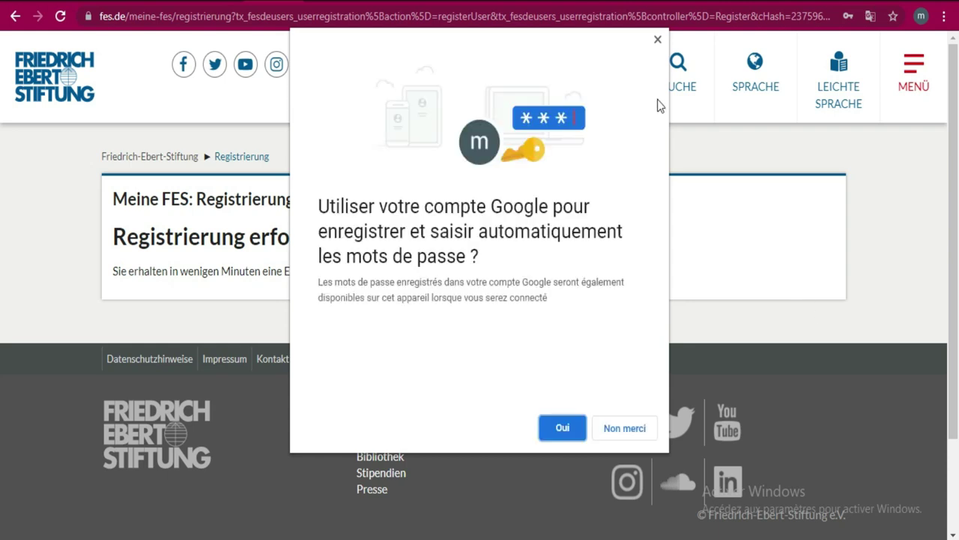
pyautogui.click(568, 427)
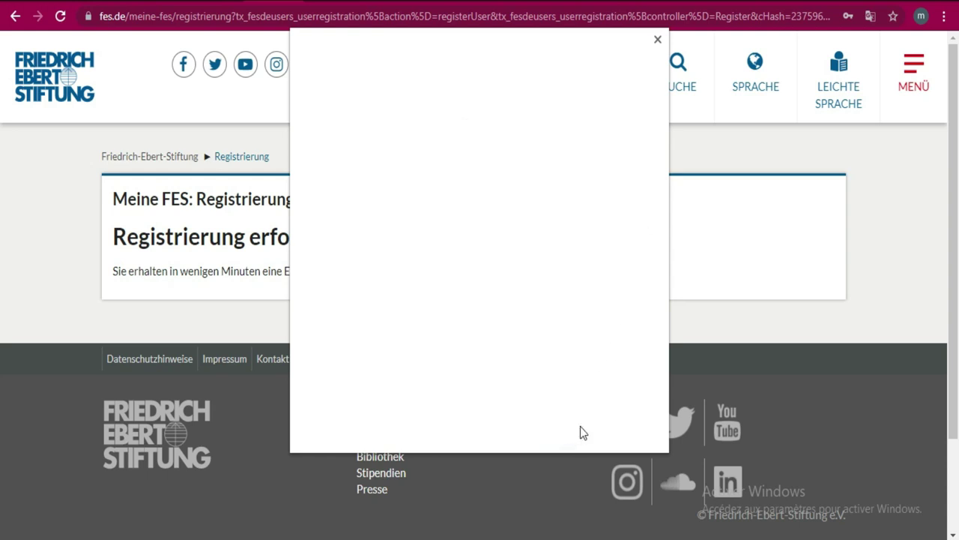
pyautogui.click(511, 231)
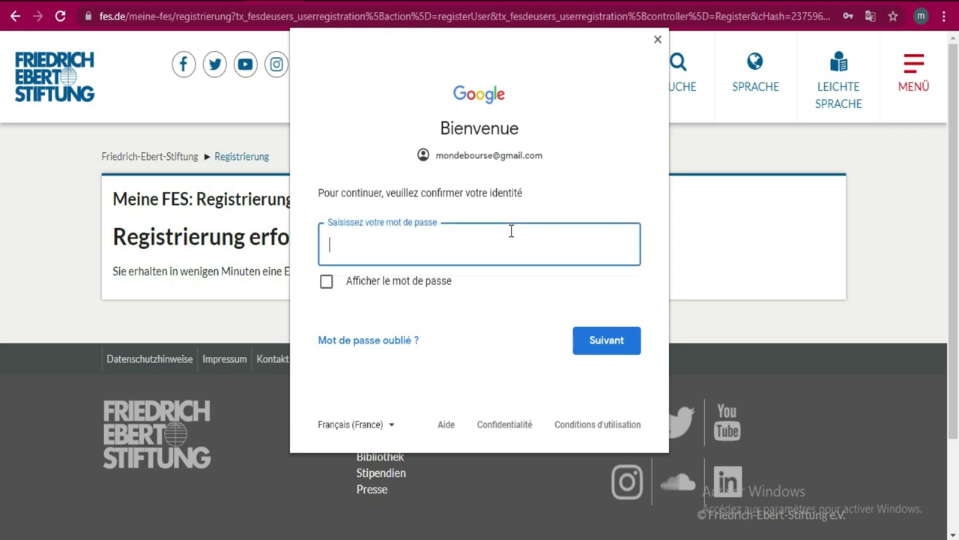
pyautogui.write('•••••••••')
pyautogui.click(619, 355)
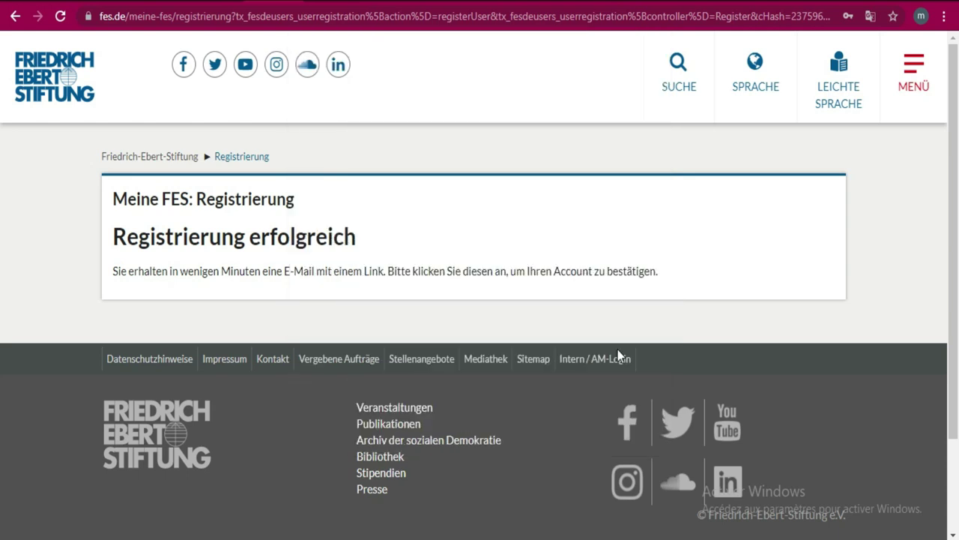
# - Translate the confirmation page into French so it reads 'inscription réussi', then dismiss the translate bubble
pyautogui.scroll(-1, 2, 218)
pyautogui.scroll(1, 2, 219)
pyautogui.click(795, 47)
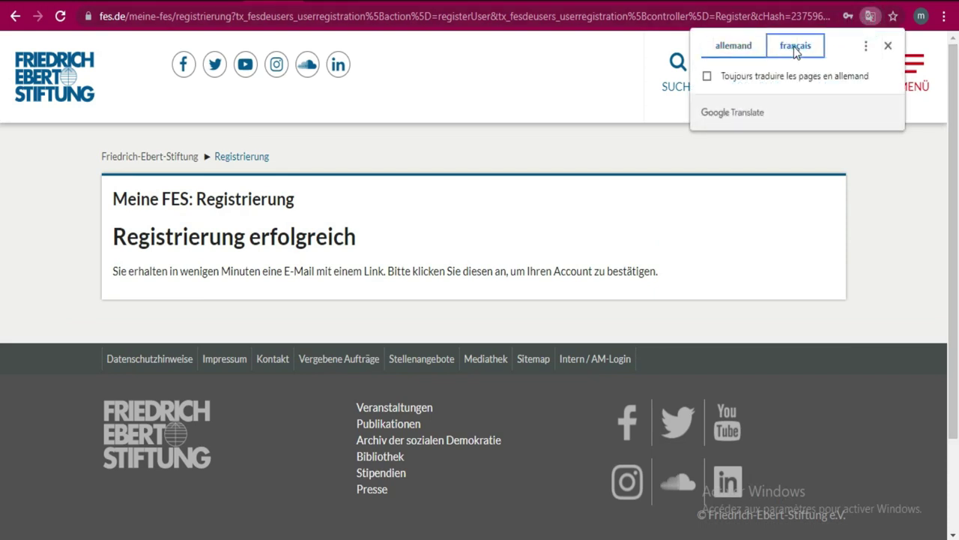
pyautogui.click(874, 180)
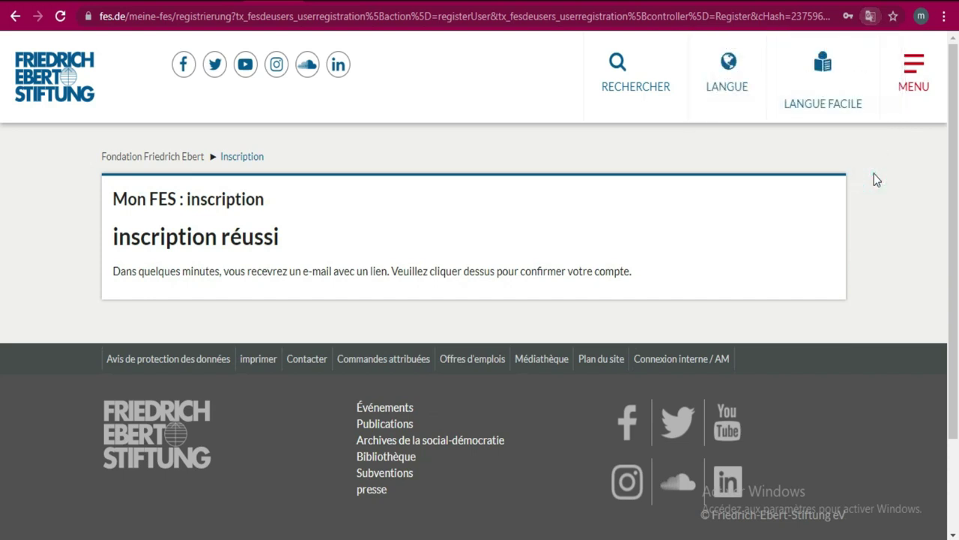
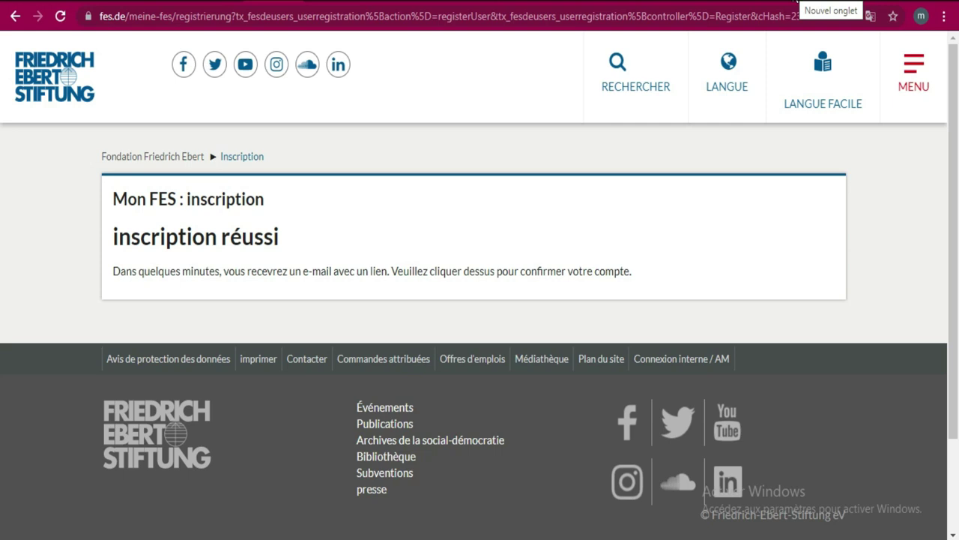
# - Open a new blank Chrome tab next to the FES sign-up confirmation page
pyautogui.click(796, 1)
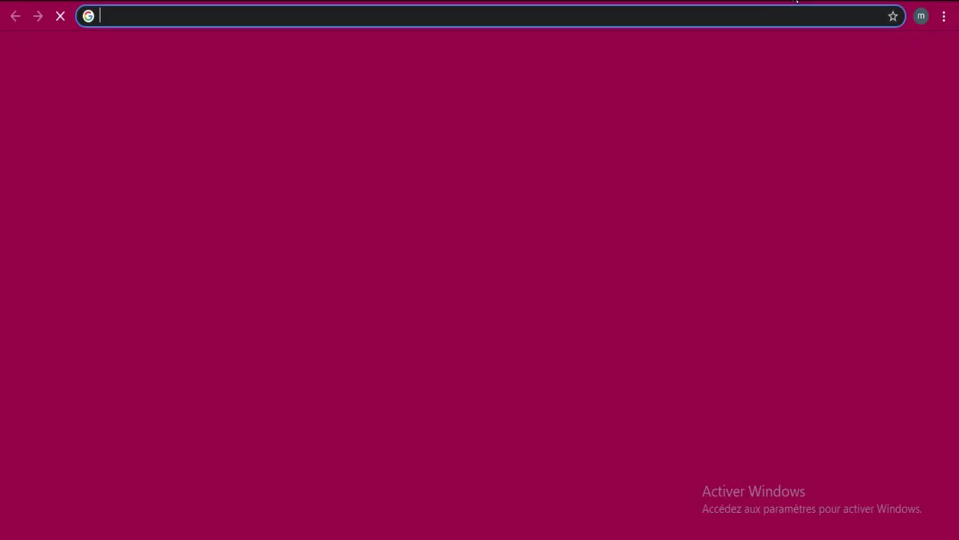